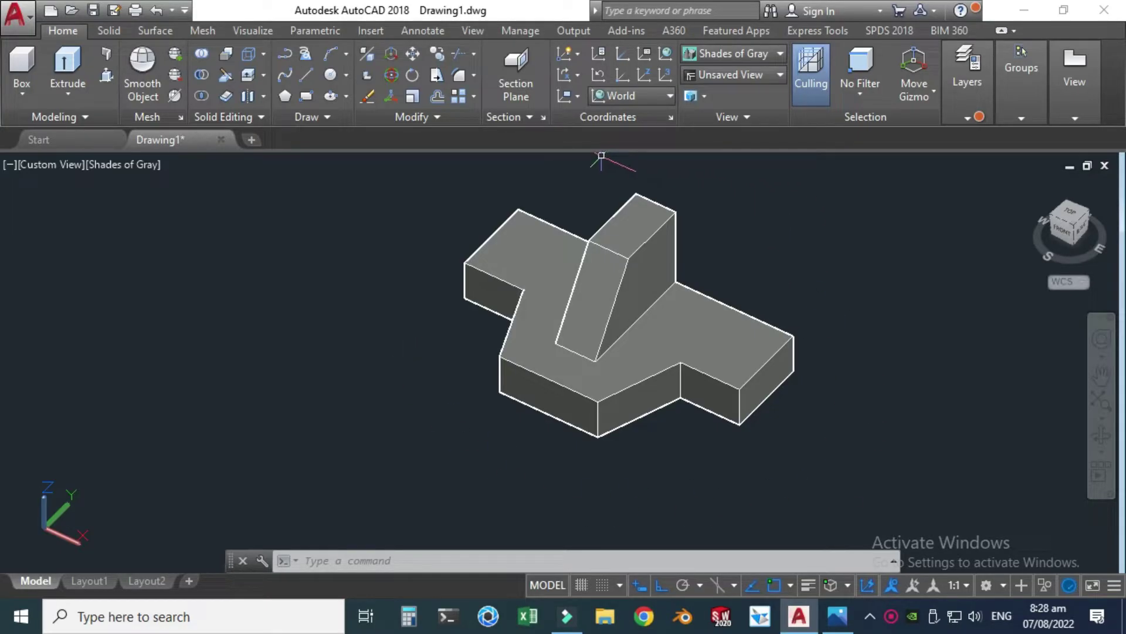
- Review the Autocad.PNG reference drawing and the finished 3D model, and create a new blank drawing
left_click(837, 616)
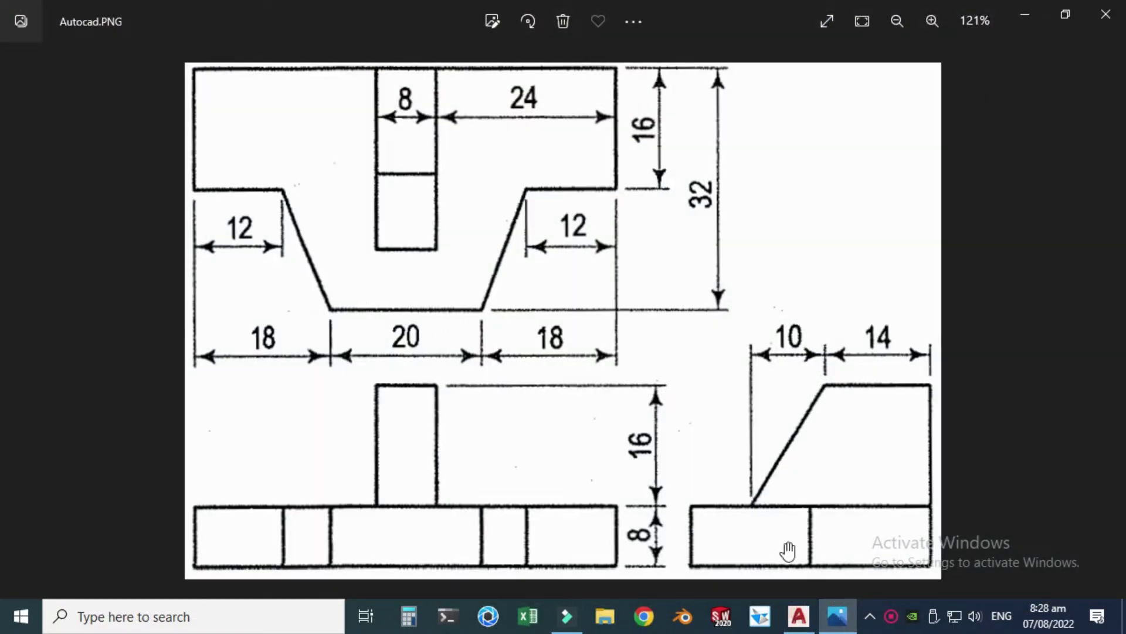
left_click(798, 616)
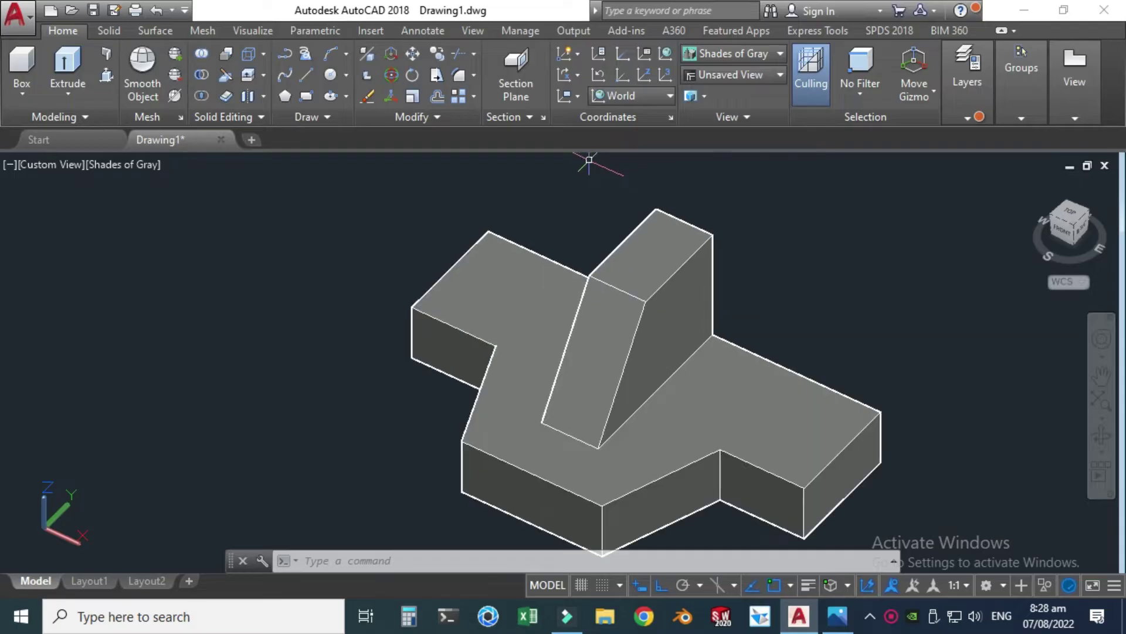
scroll(589, 160, "down", 2)
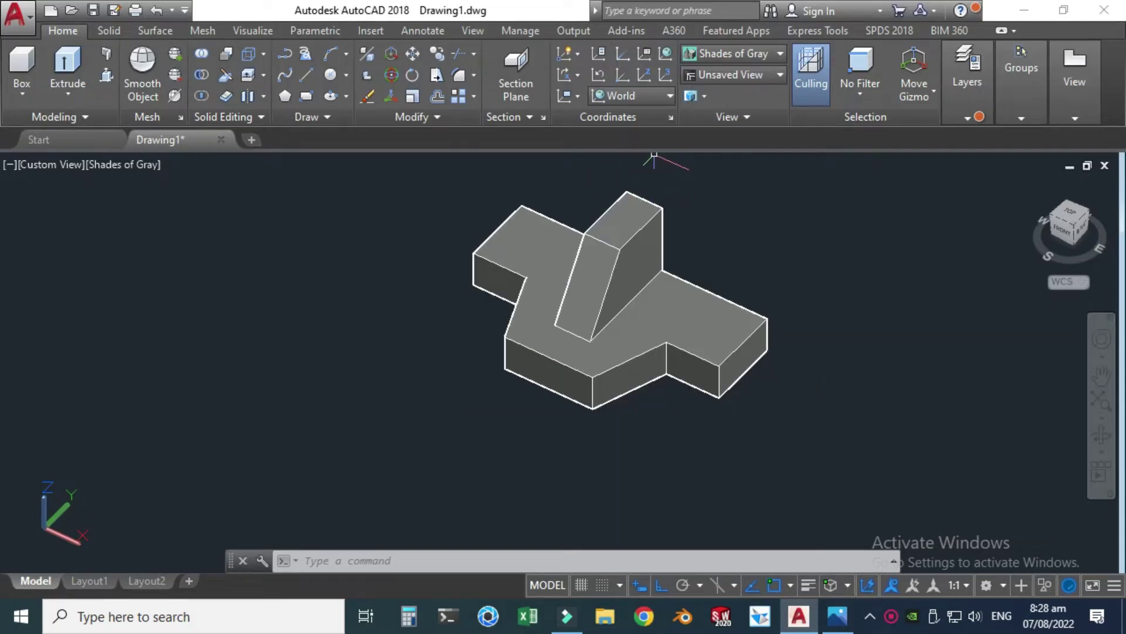
left_click(252, 141)
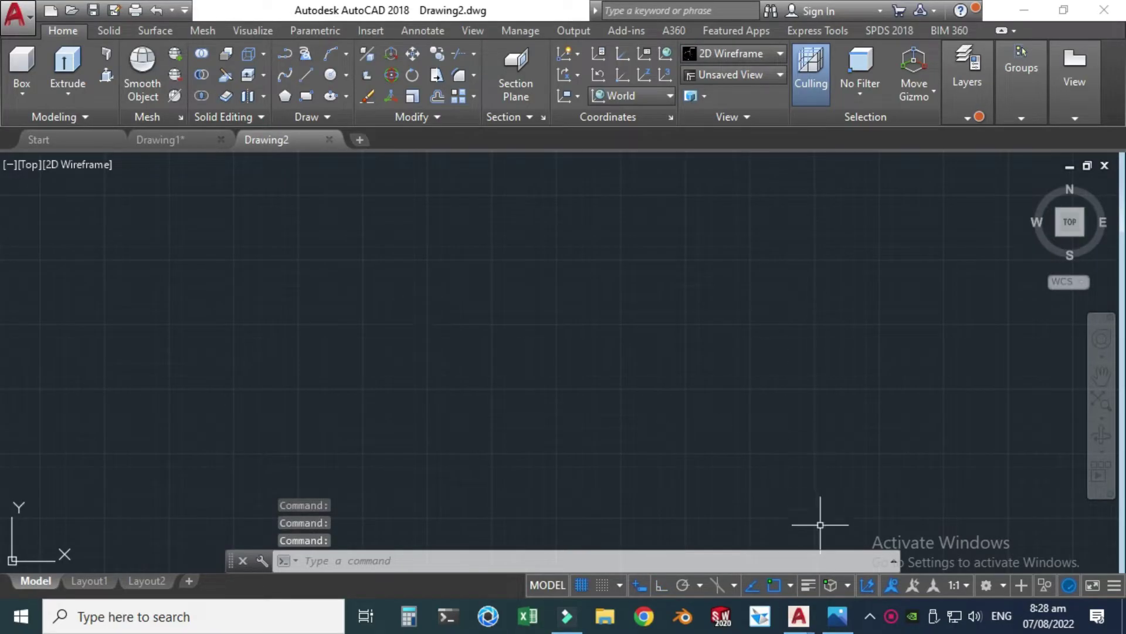
- Check the plan-view dimensions in the reference image, and turn off the grid in Drawing2
left_click(837, 616)
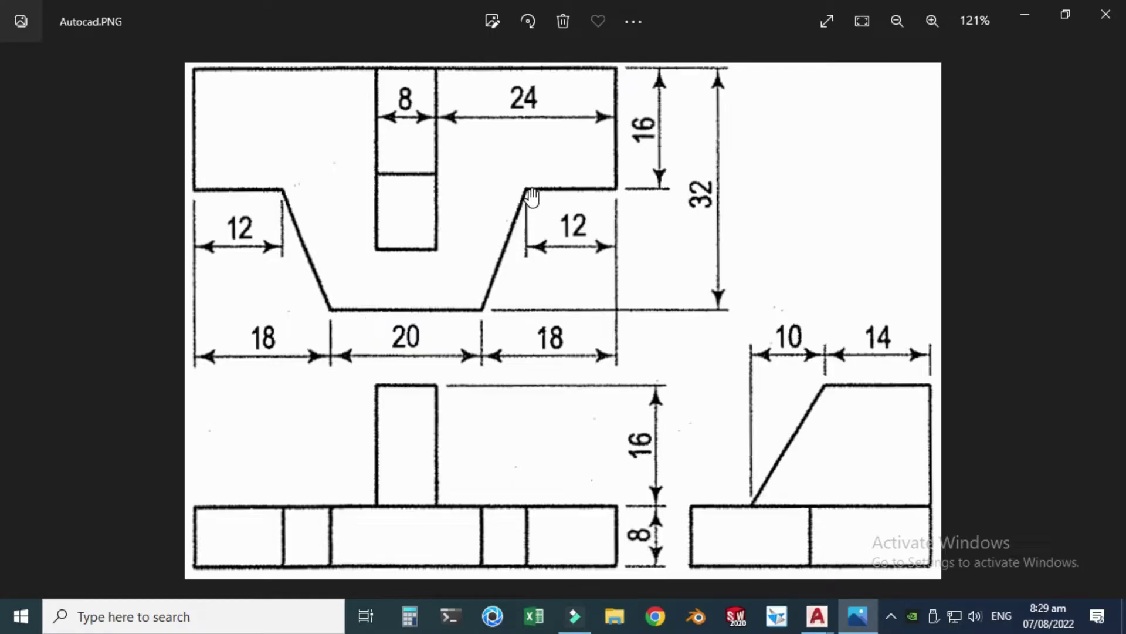
mouse_move(817, 616)
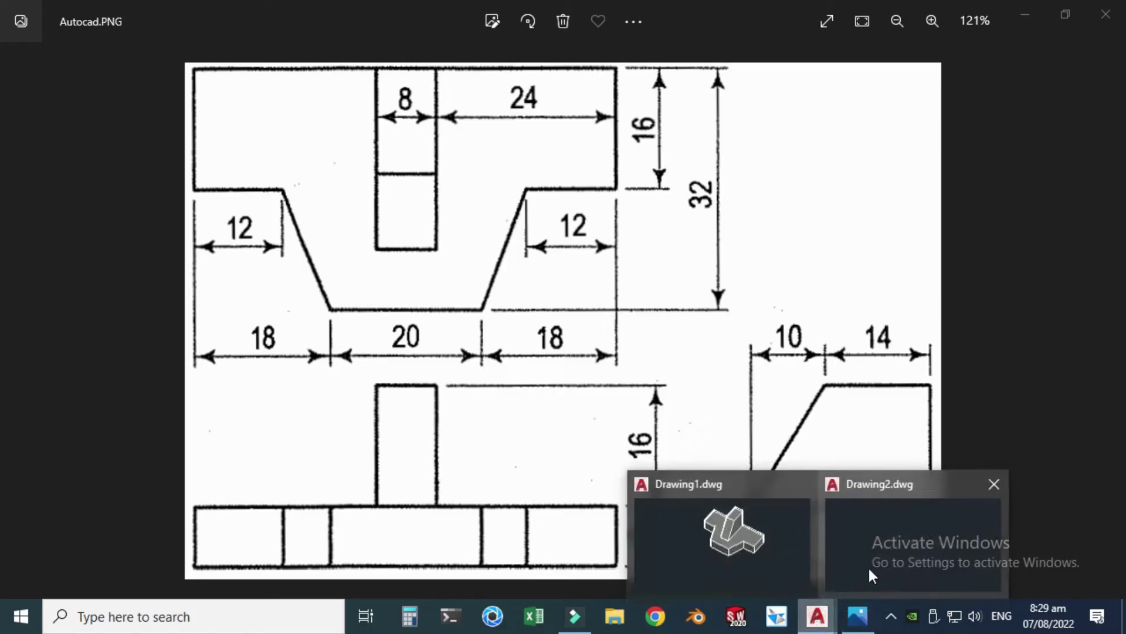
left_click(884, 552)
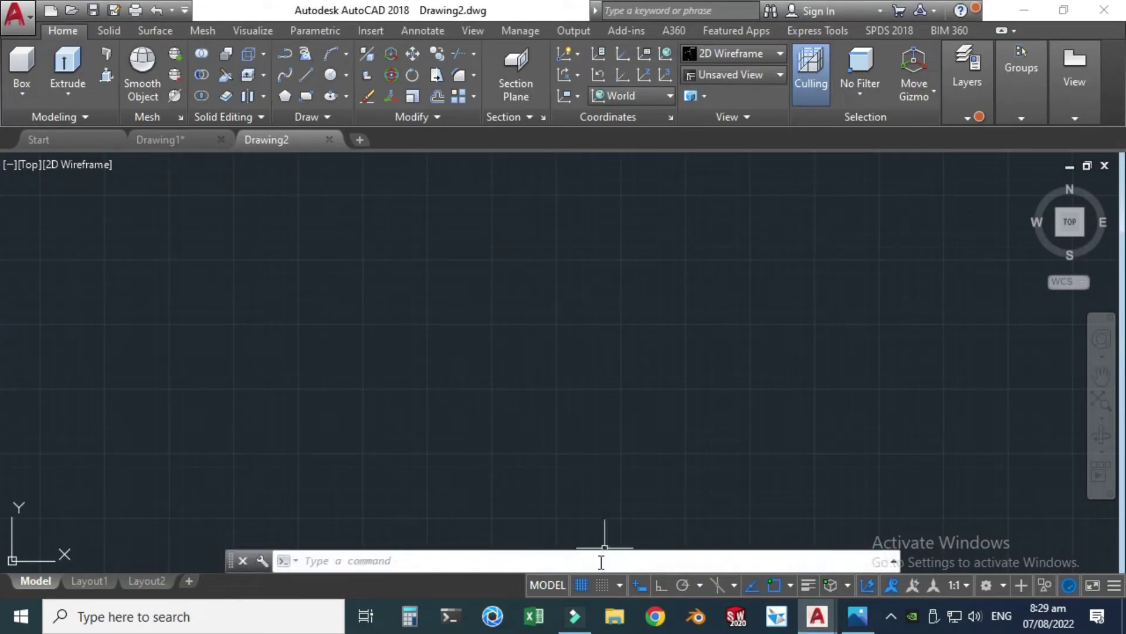
left_click(580, 585)
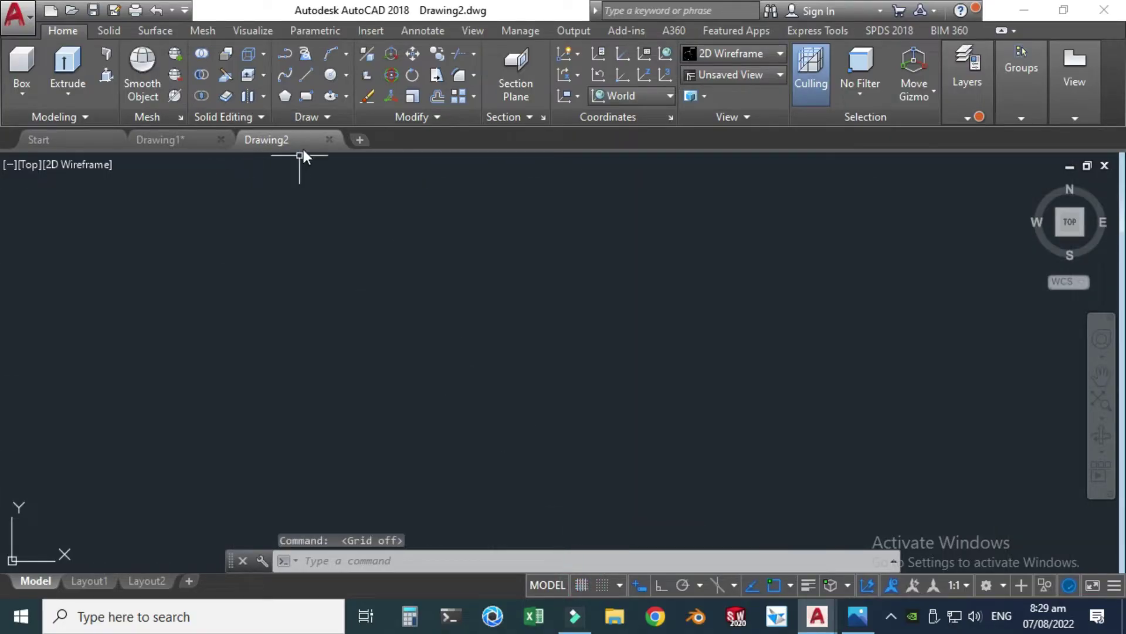
- Switch the workspace to Drafting & Annotation and back to 3D Modeling
left_click(999, 586)
left_click(994, 408)
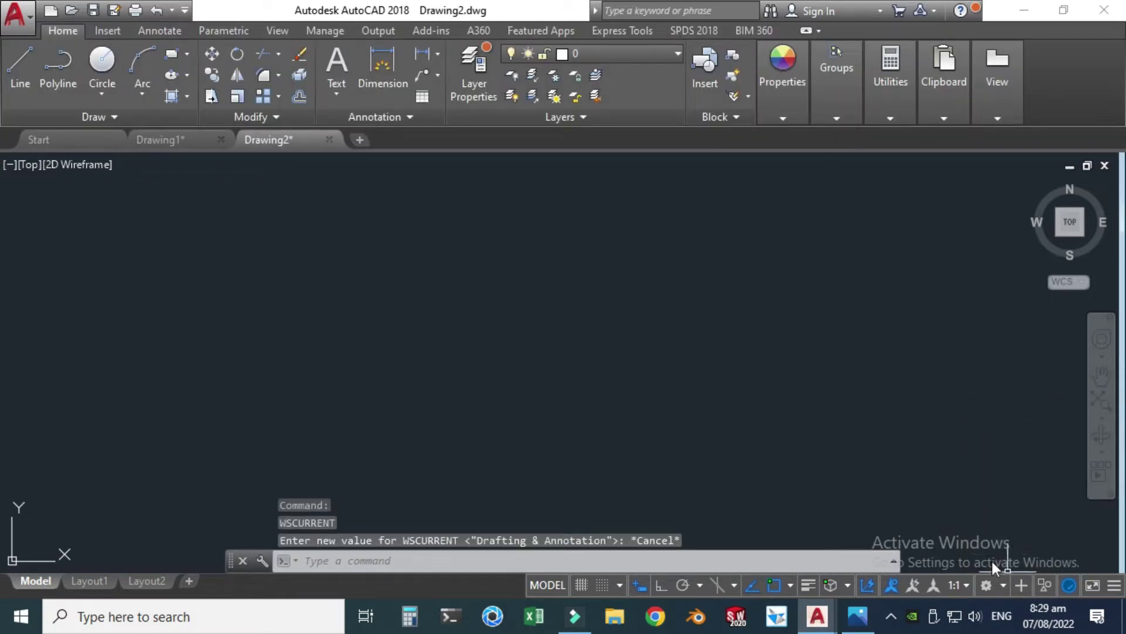
left_click(1004, 582)
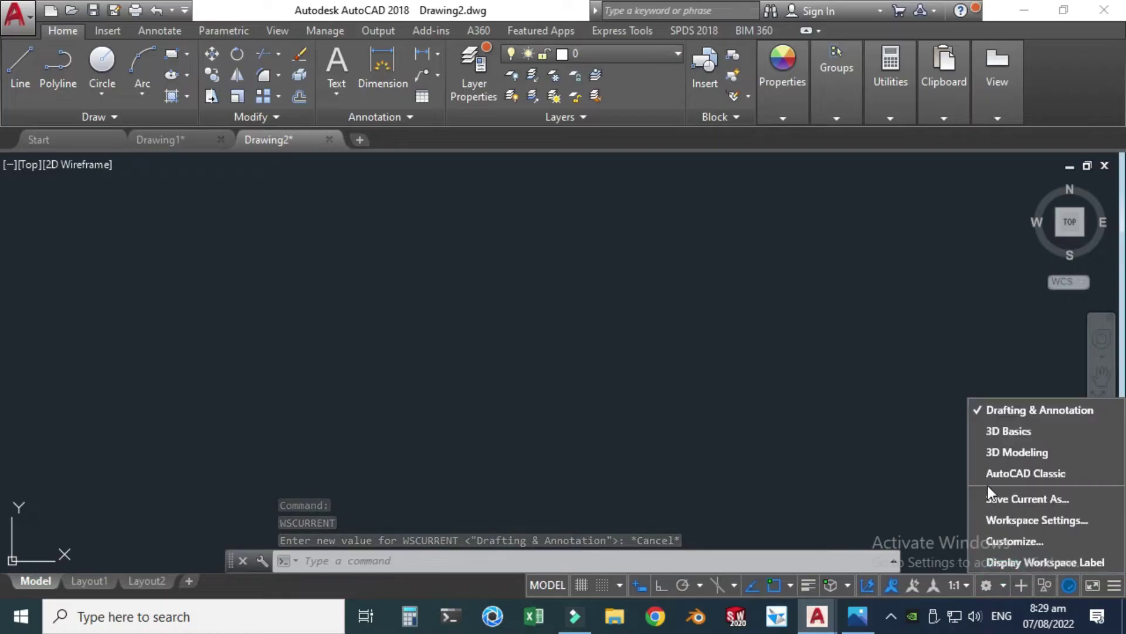
left_click(1006, 451)
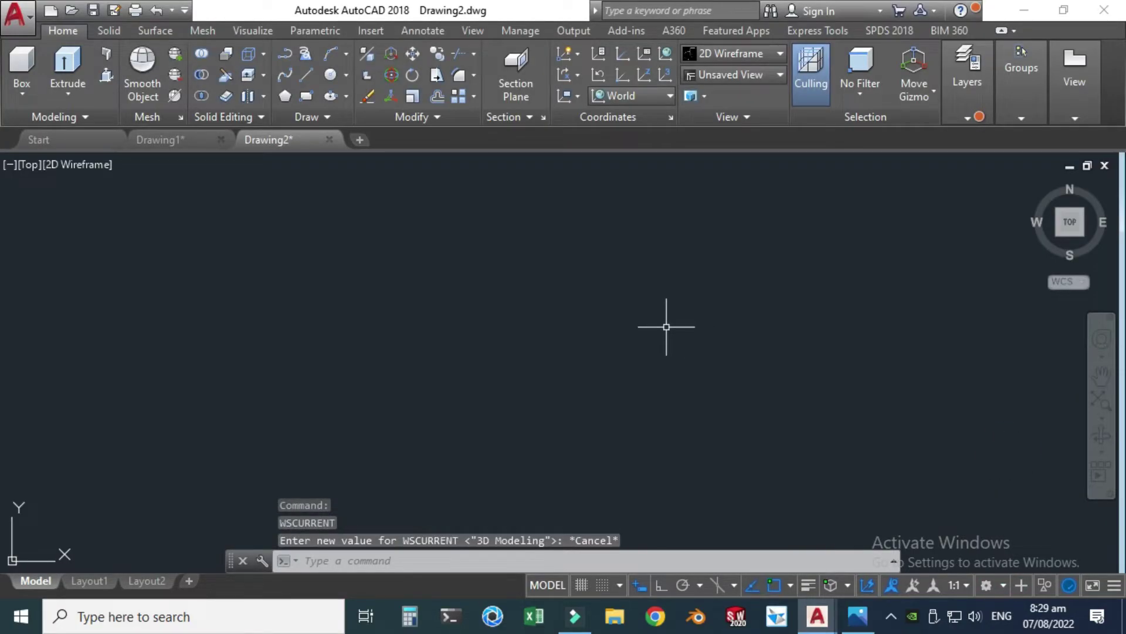
- Draw the base outline's 56-unit horizontal rear edge from left to right with the Line command and Ortho on
left_click(309, 75)
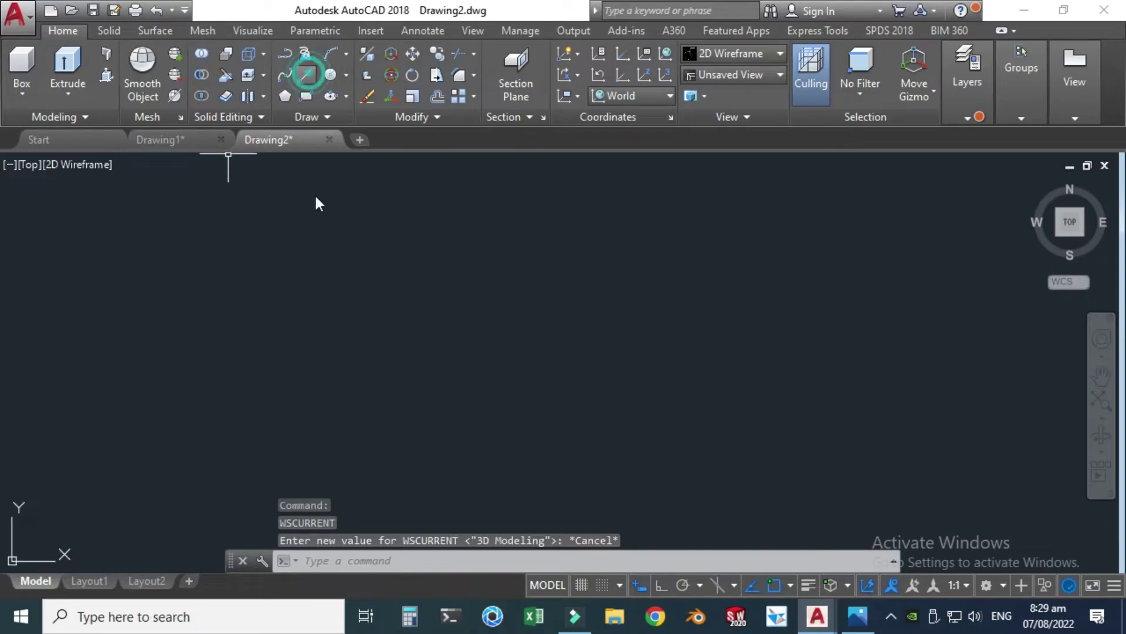
left_click(325, 271)
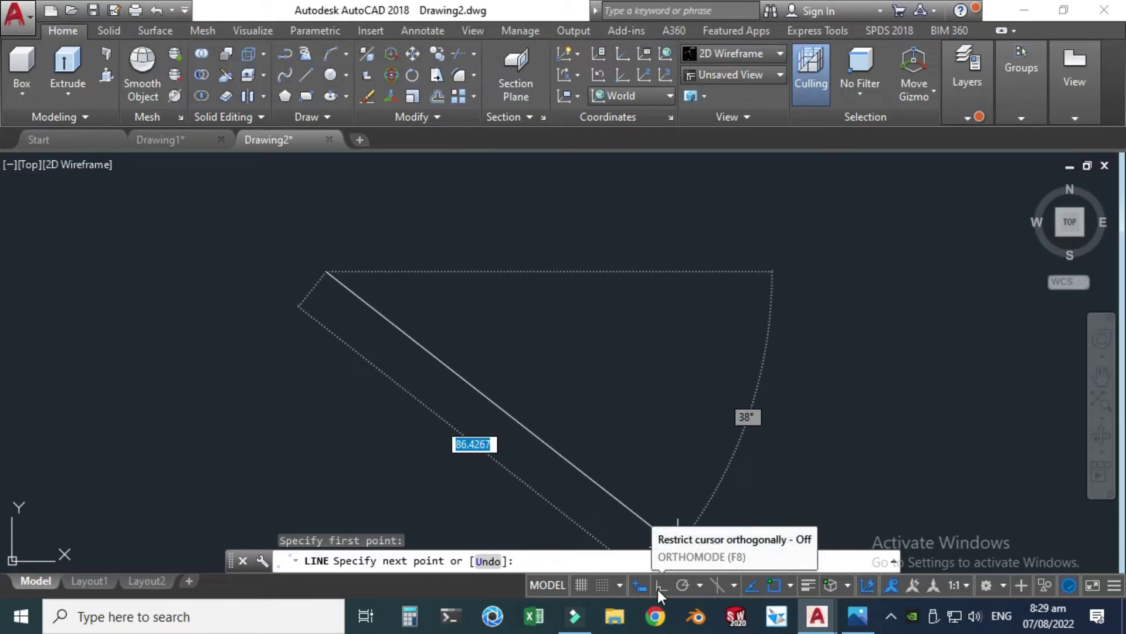
left_click(658, 587)
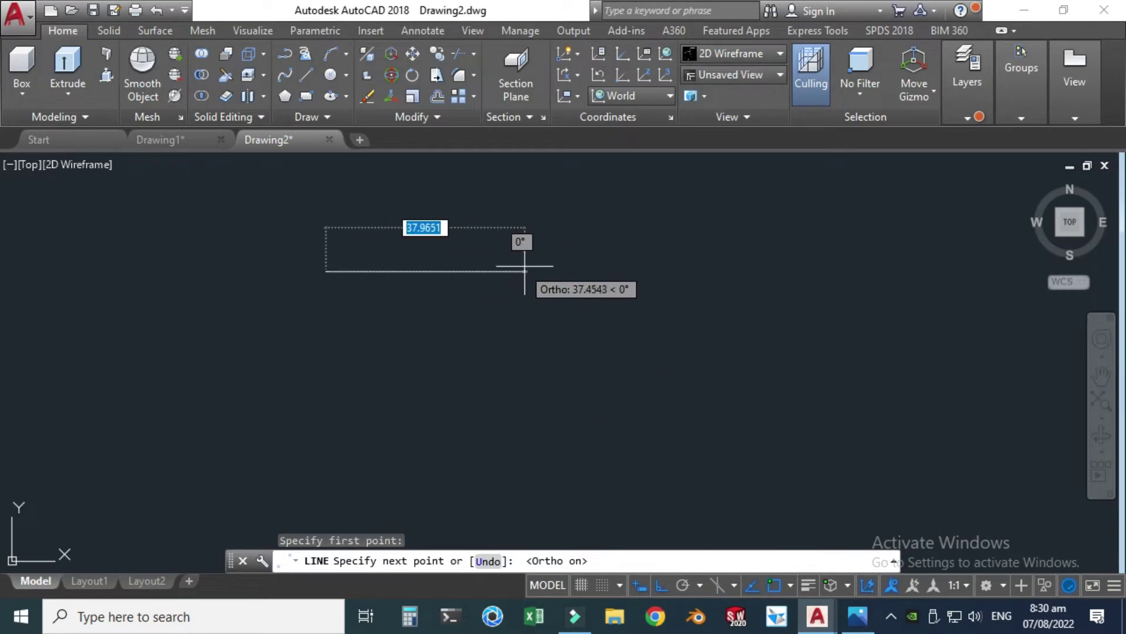
type("56")
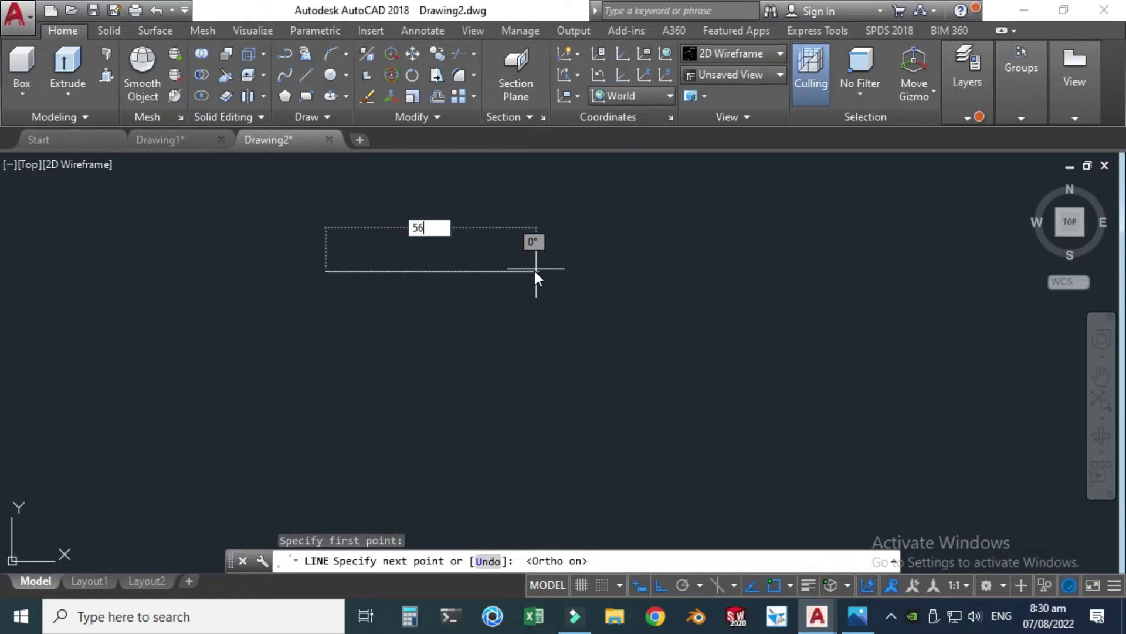
key("Return")
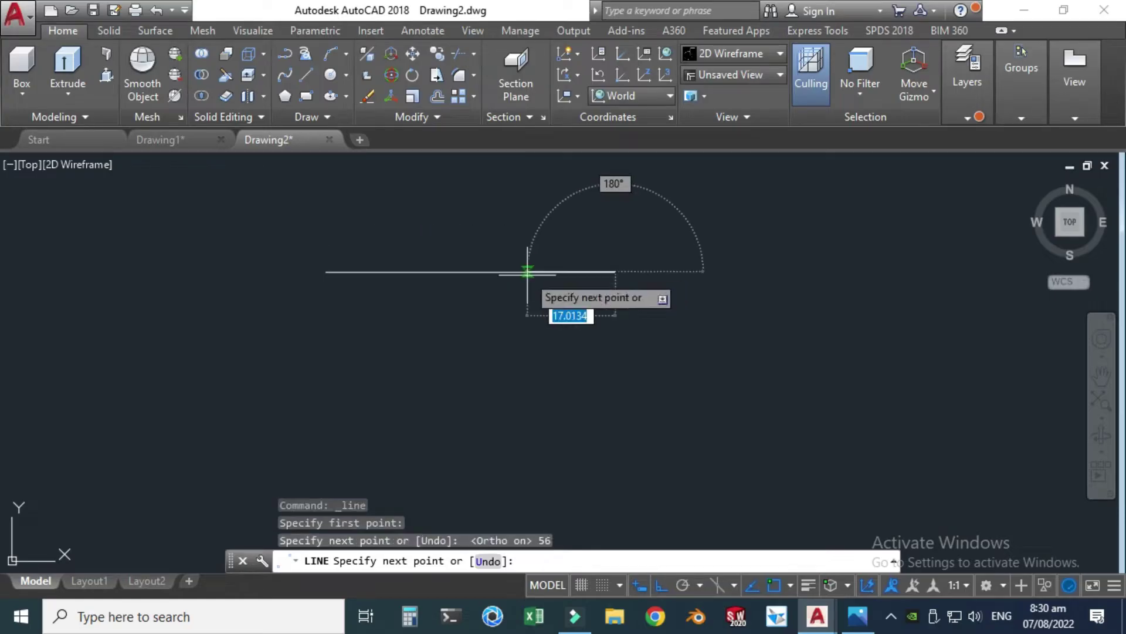
- Check the reference and continue the outline from the rear edge's right end with segments 16 units down and 12 units left
left_click(858, 616)
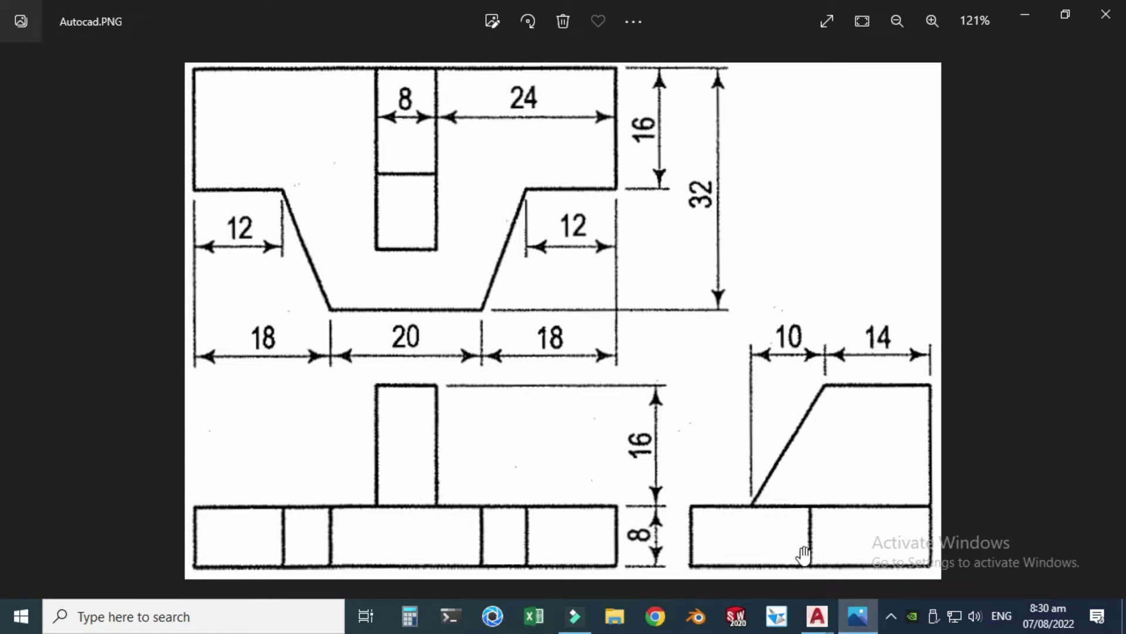
mouse_move(817, 616)
left_click(878, 569)
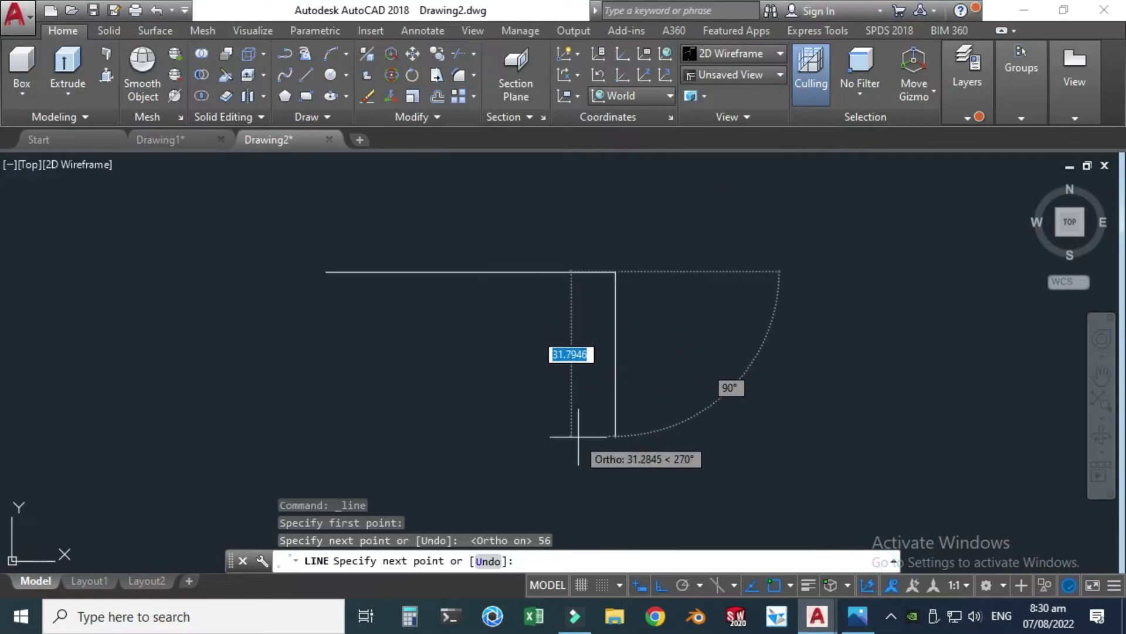
type("16")
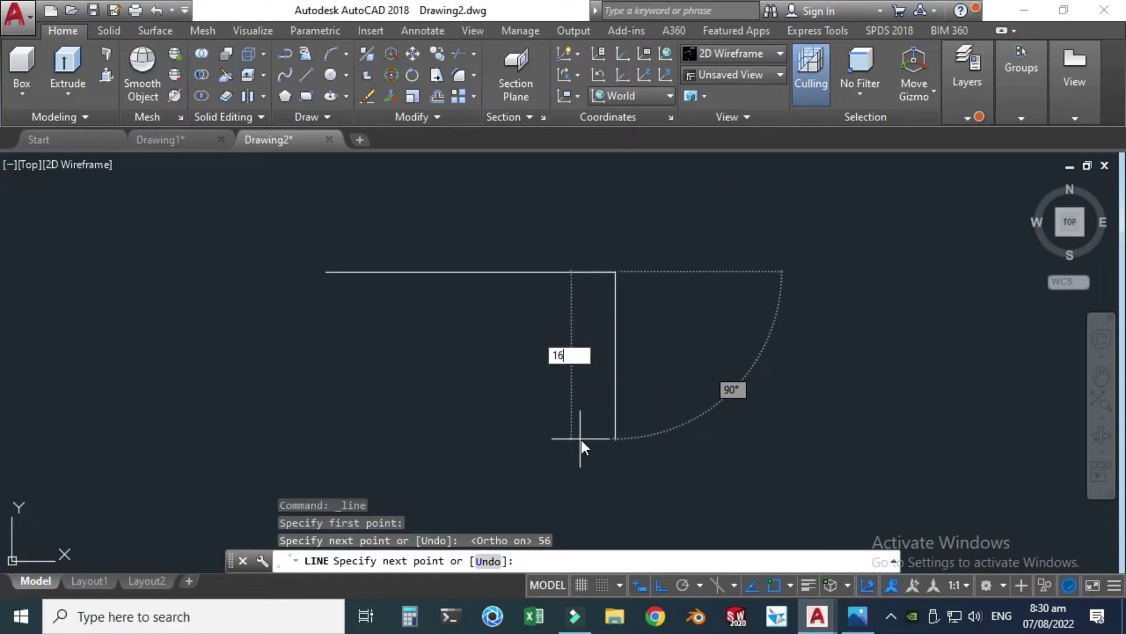
key("Return")
type("12")
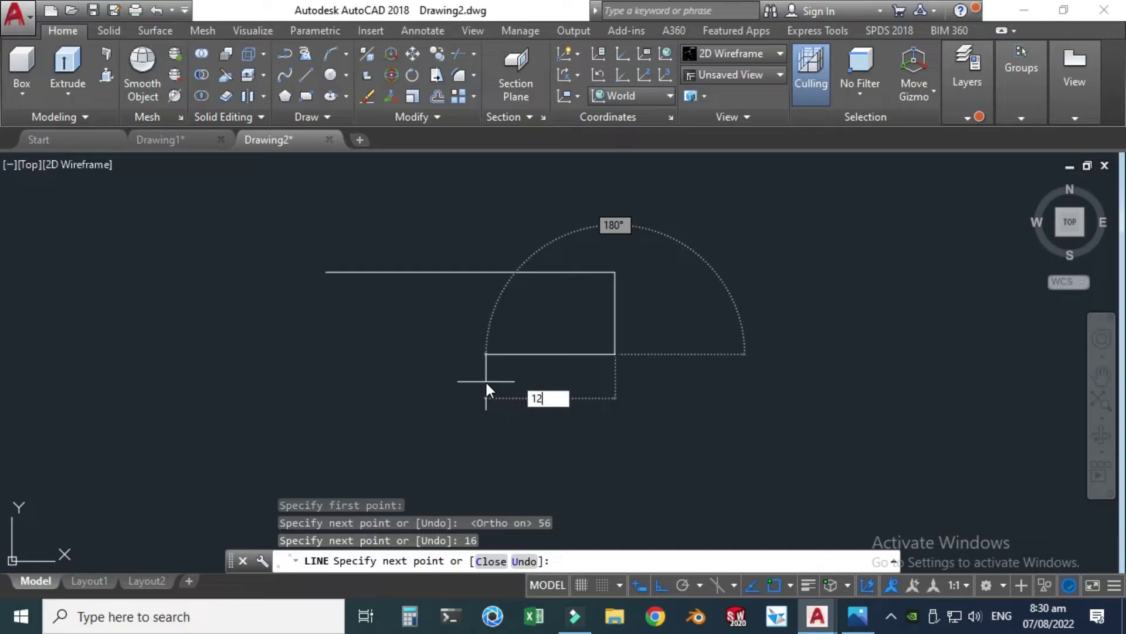
key("Return")
key("Escape")
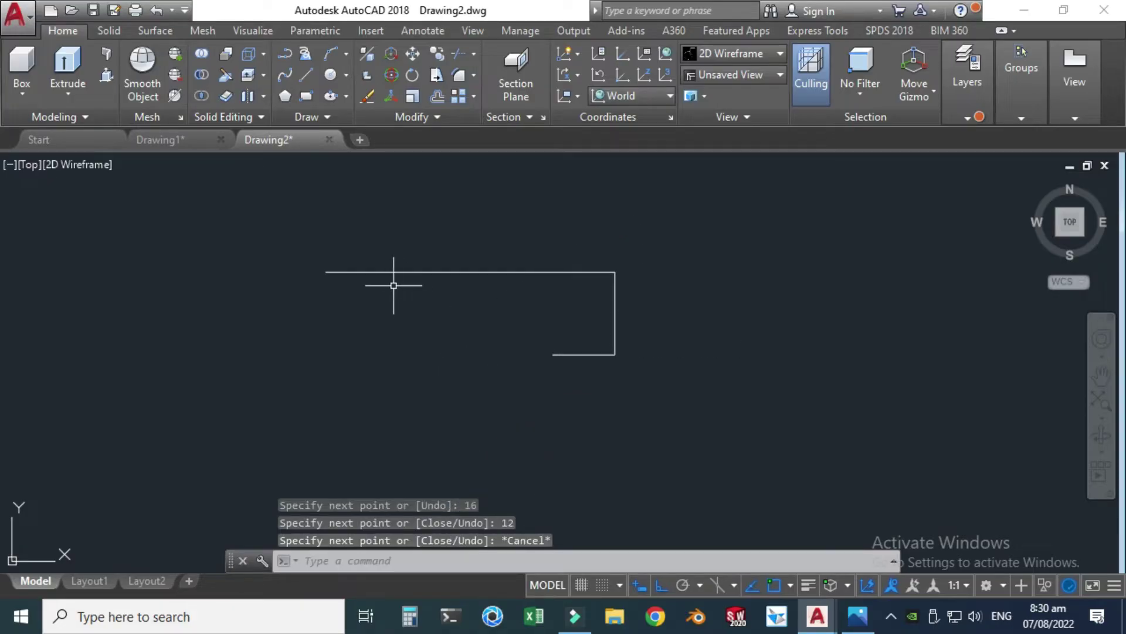
- Following the reference image, draw an 18-unit line to the left, starting 32 units straight below the outline's upper-right corner
left_click(851, 624)
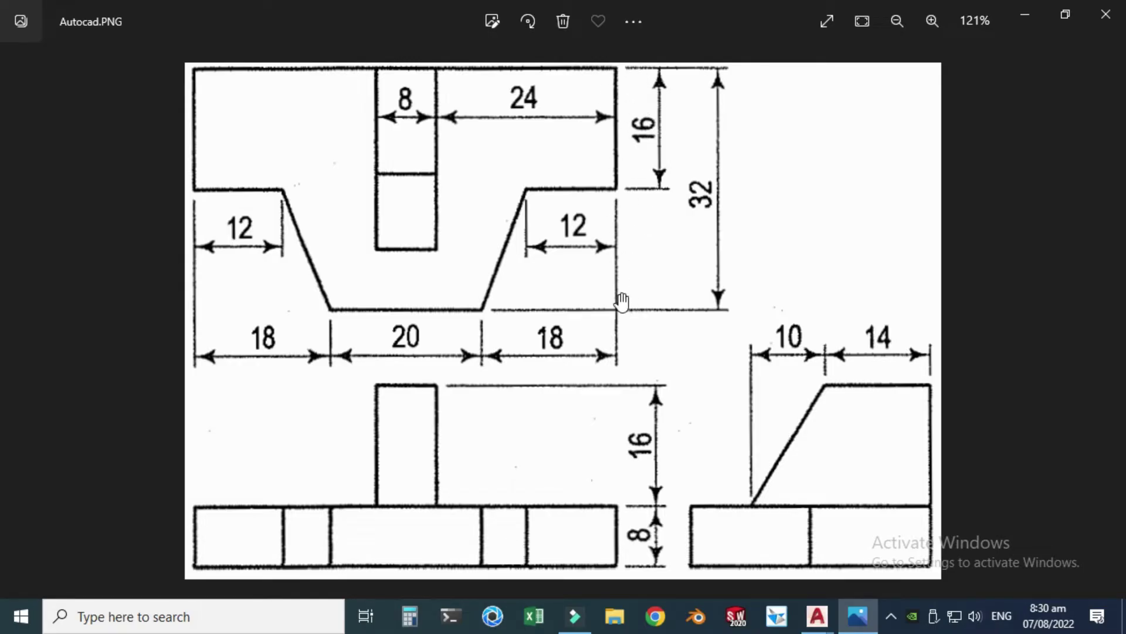
scroll(565, 238, "up", 2)
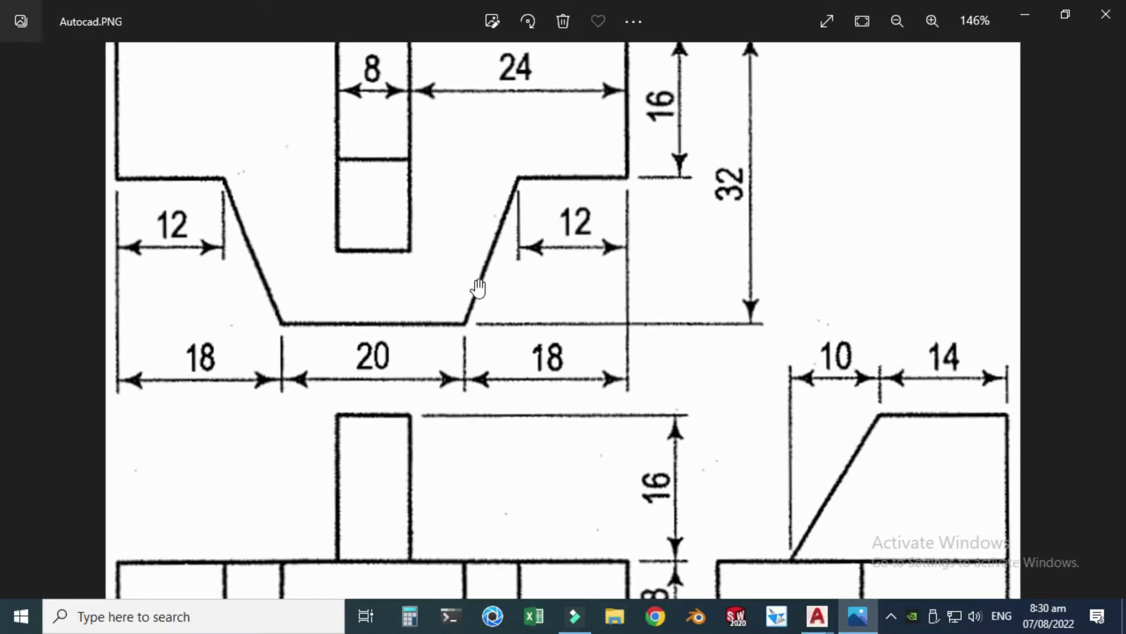
scroll(542, 347, "down", 1)
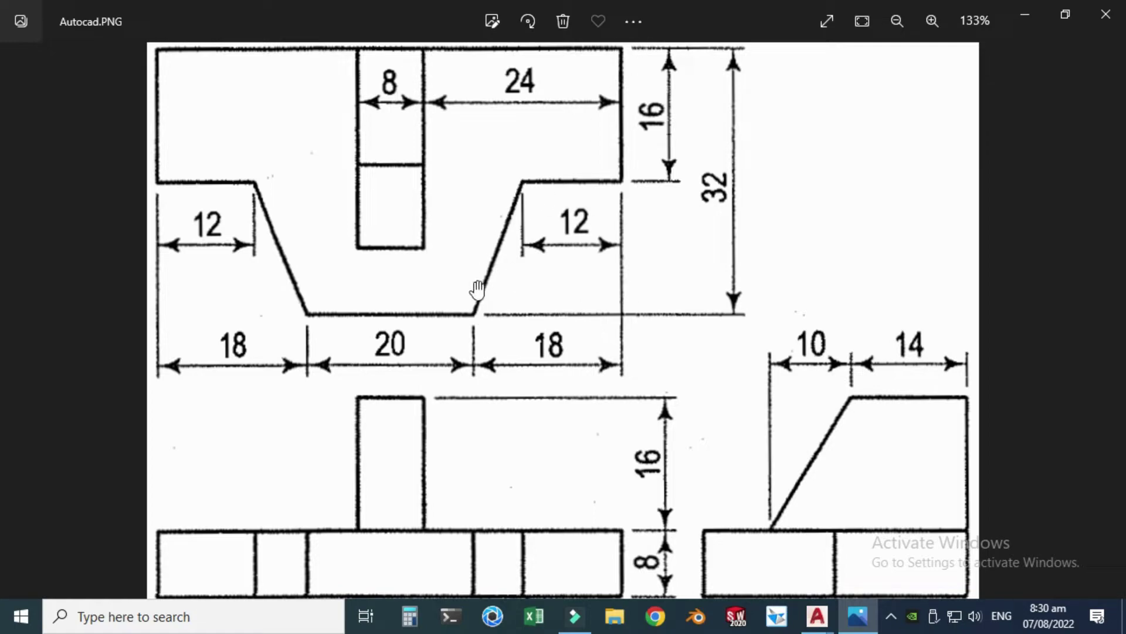
mouse_move(817, 616)
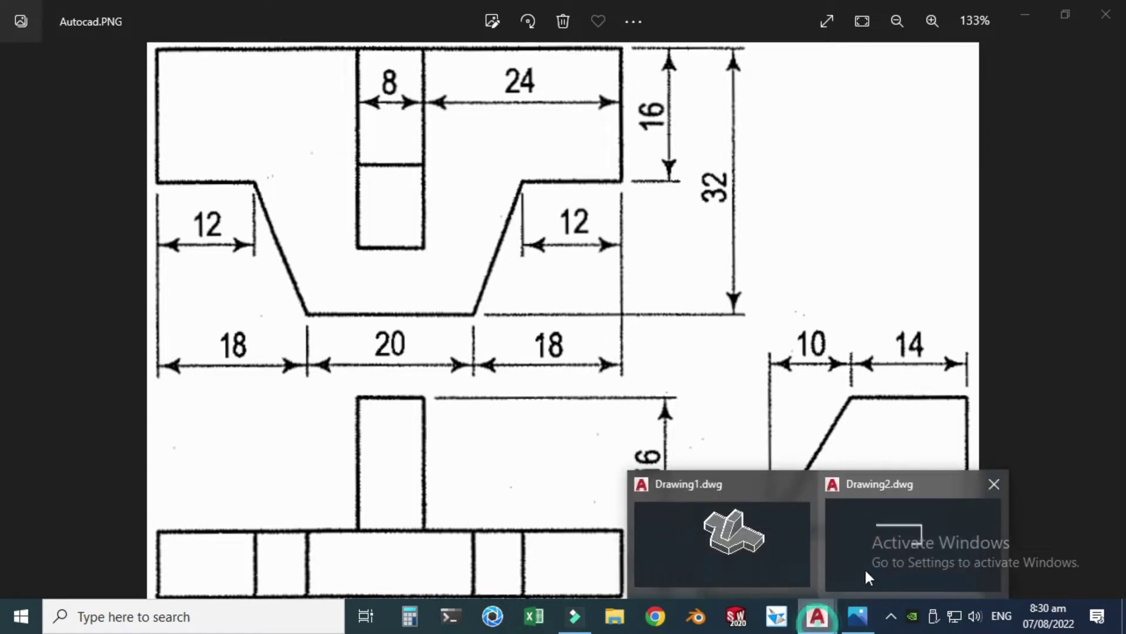
left_click(863, 563)
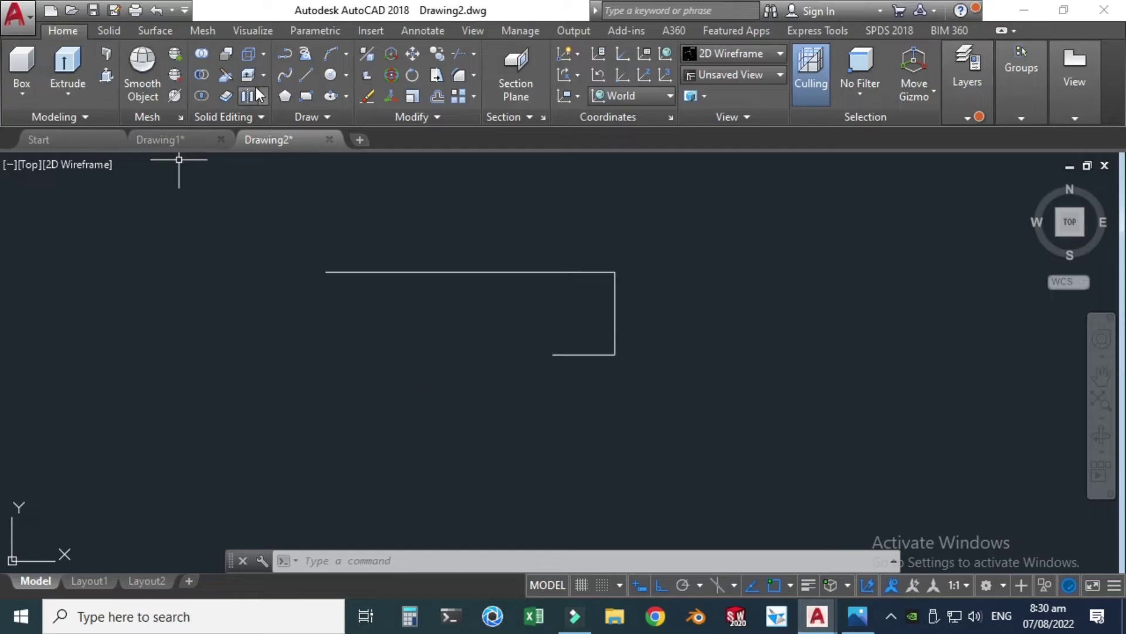
left_click(303, 75)
middle_click_drag(558, 253, 503, 221)
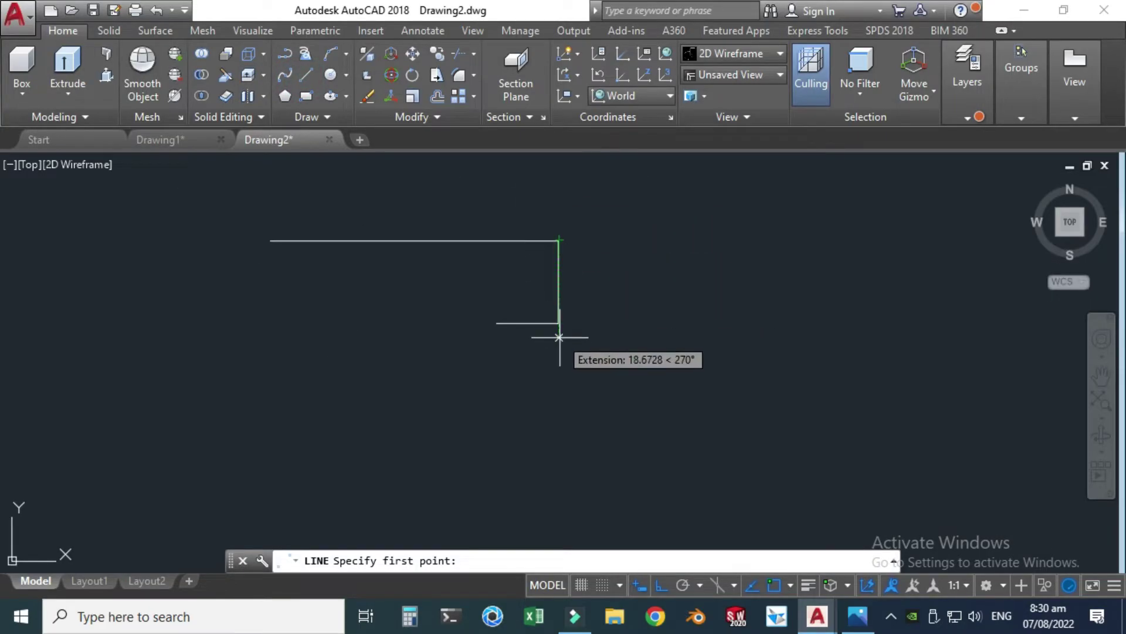
type("32")
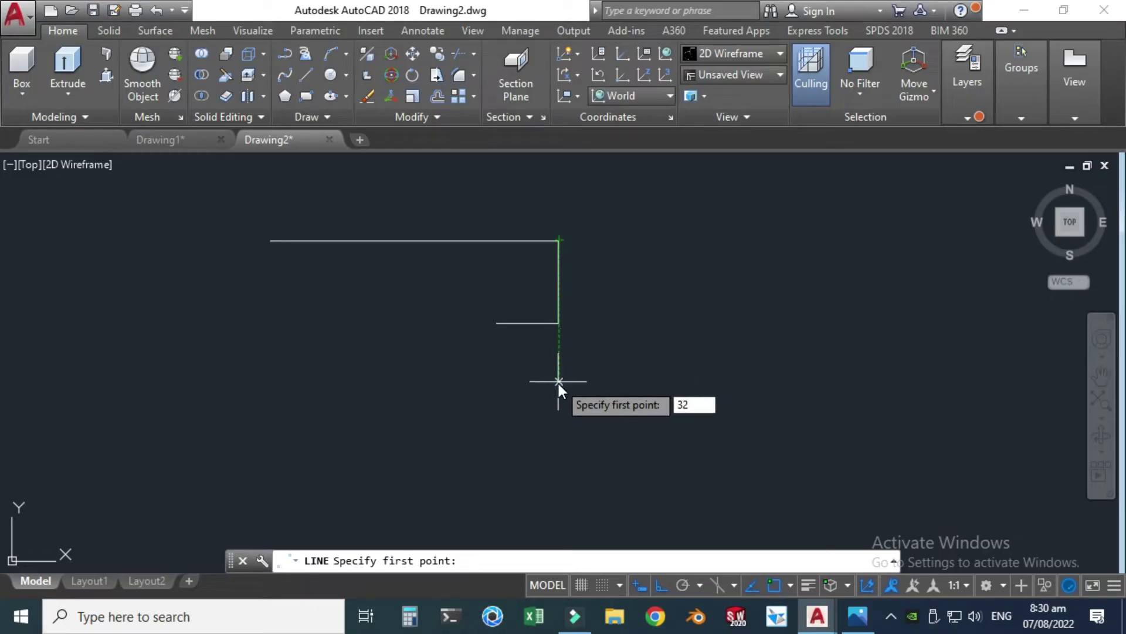
key("Return")
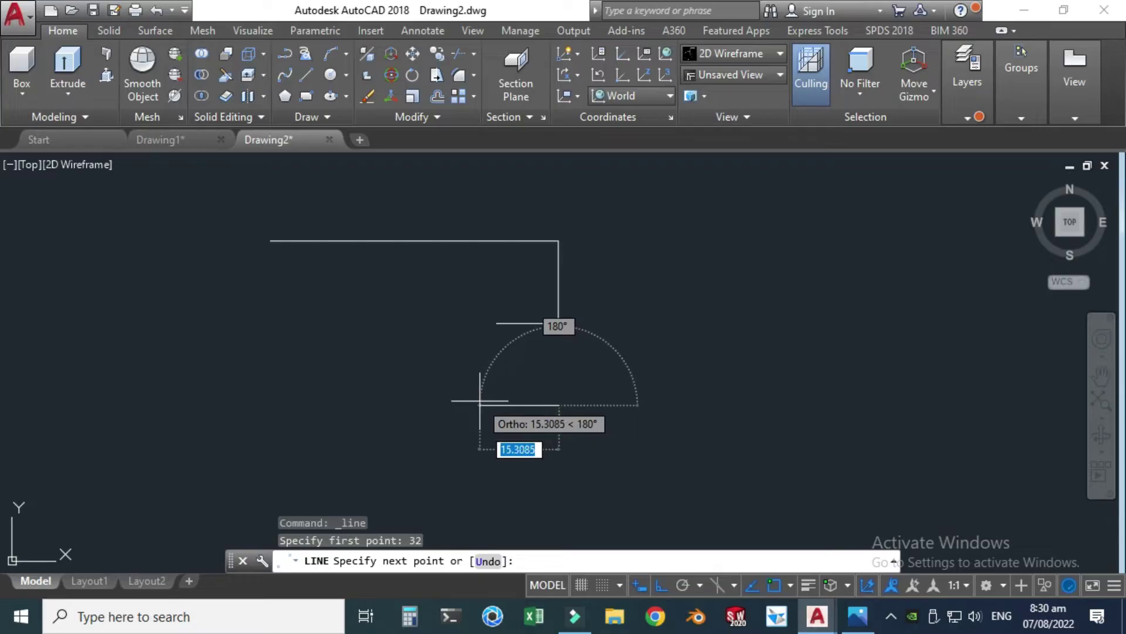
type("18")
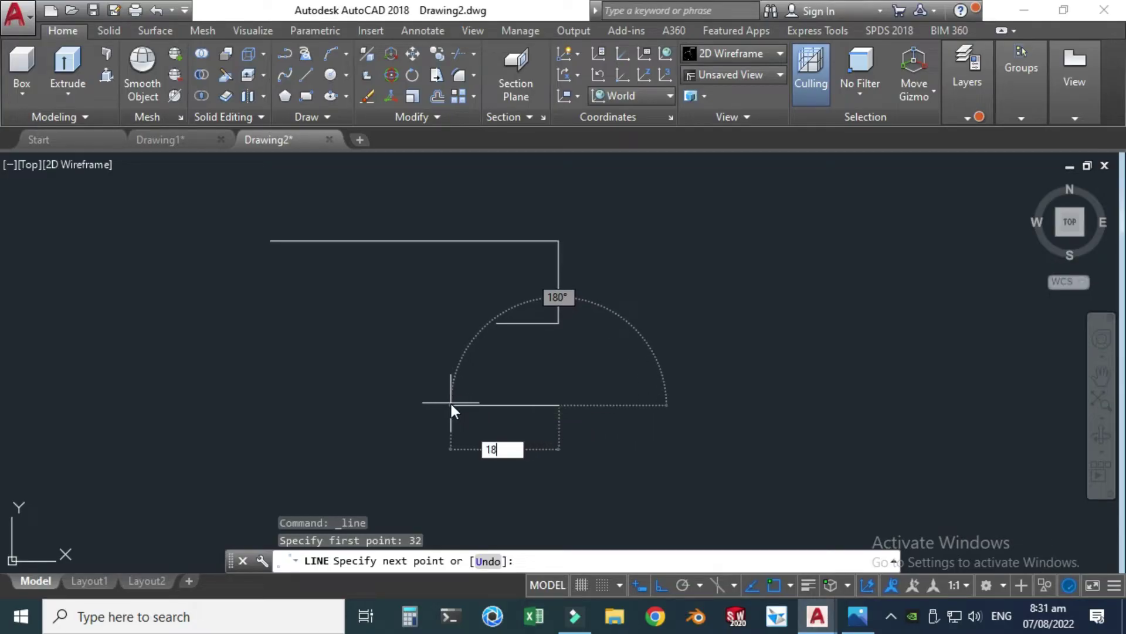
key("Return")
key("Escape")
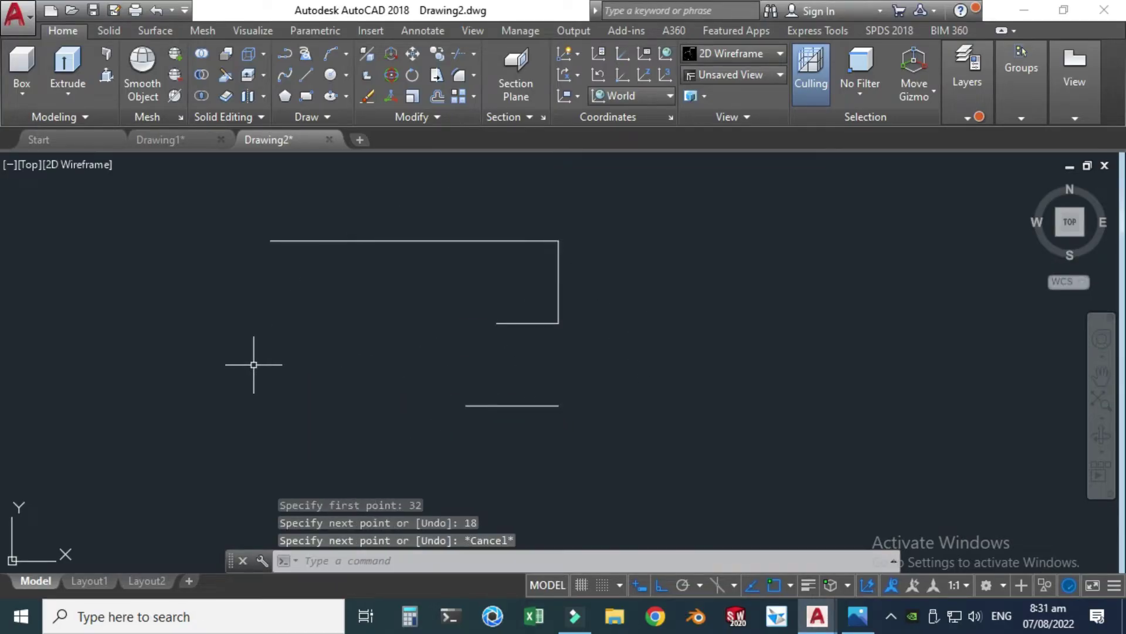
- Draw the sloped edge from the free end of the 12-unit segment to the left end of the 18-unit line
scroll(450, 353, "up", 2)
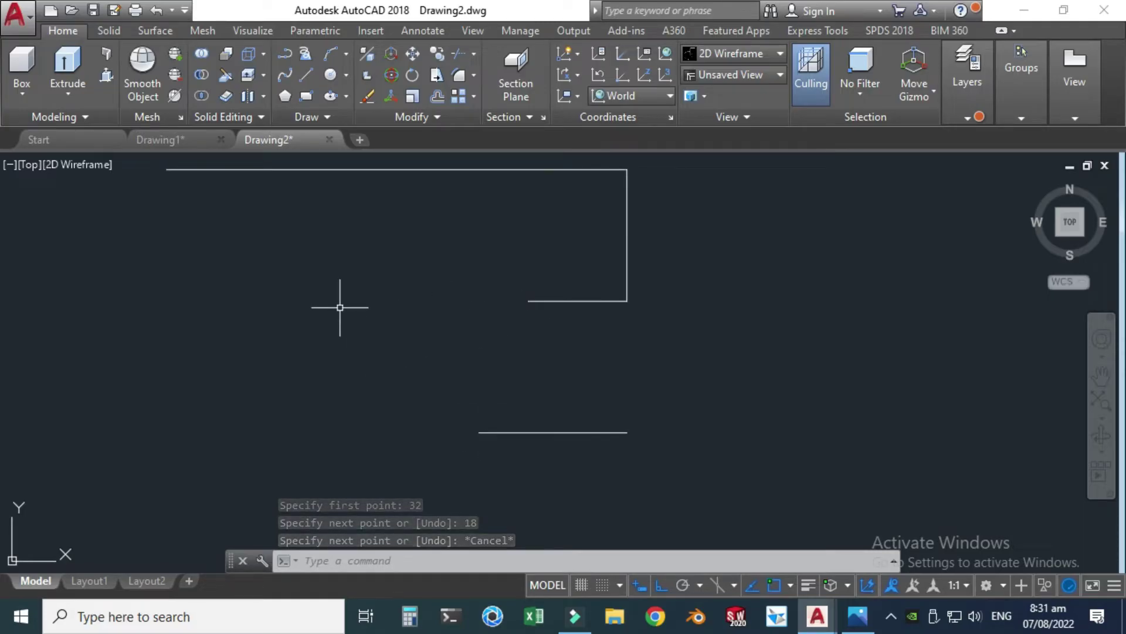
left_click(307, 71)
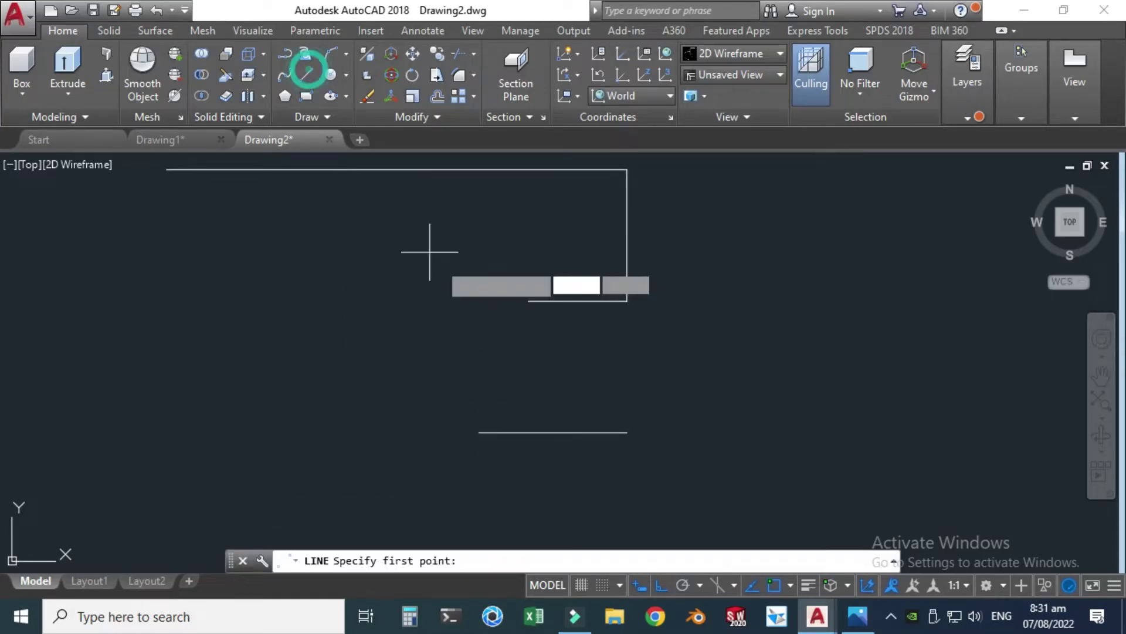
left_click(529, 301)
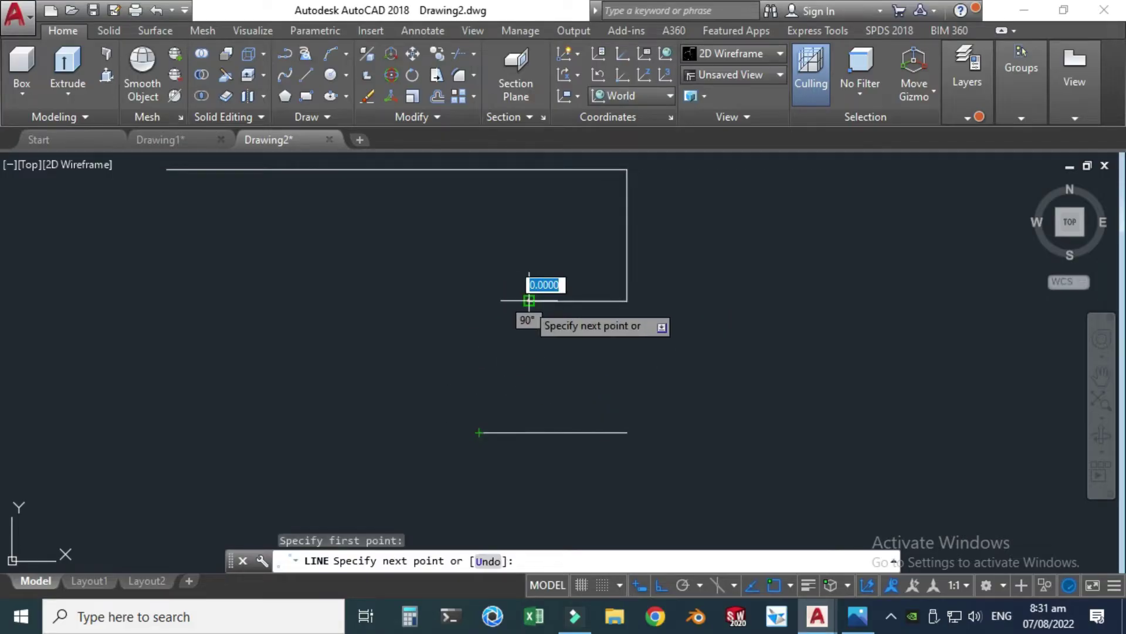
left_click(480, 433)
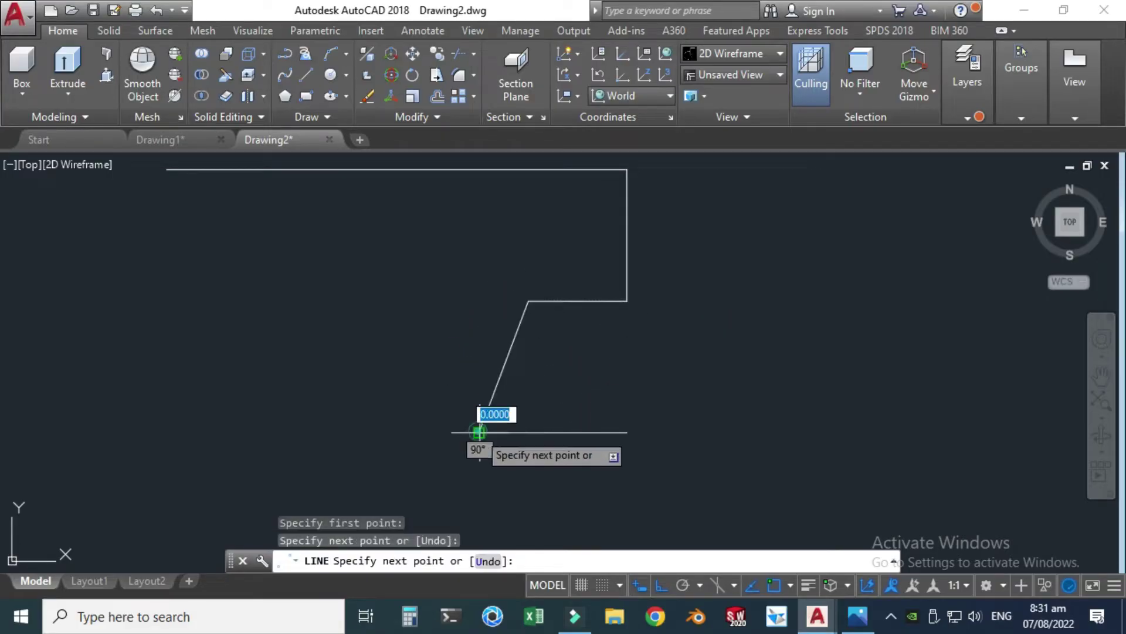
- Erase the 18-unit horizontal construction line at the lower end of the sloped edge
key("Escape")
key("Escape")
left_click(598, 455)
left_click(551, 378)
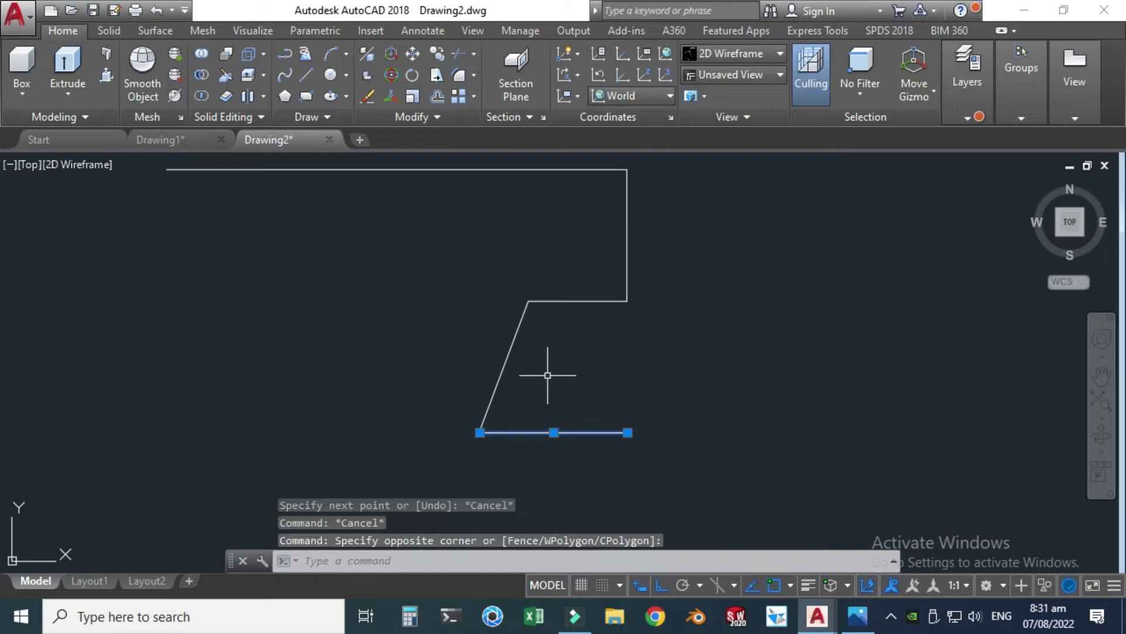
key("Delete")
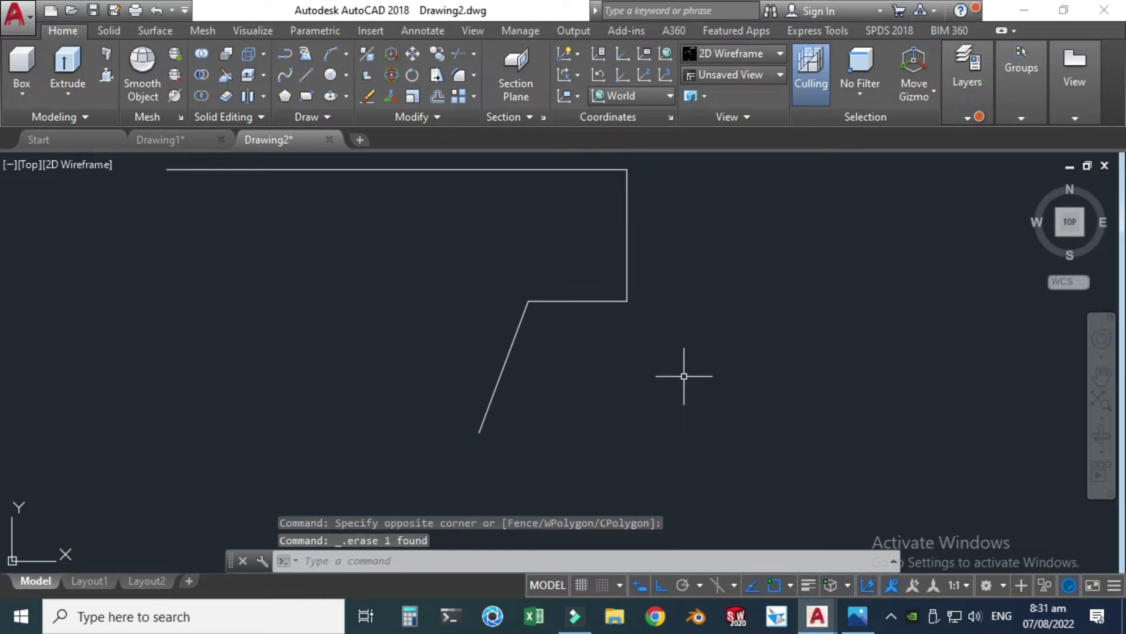
scroll(644, 411, "down", 1)
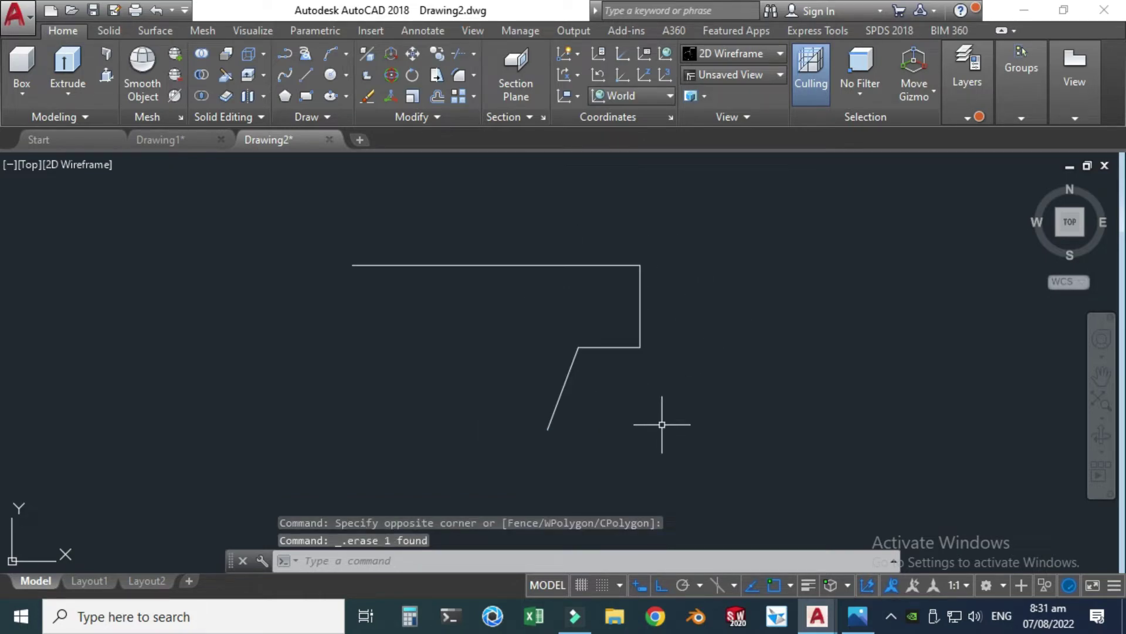
- Following the reference image, draw a 10-unit horizontal line to the left from the lower end of the sloped edge
left_click(857, 616)
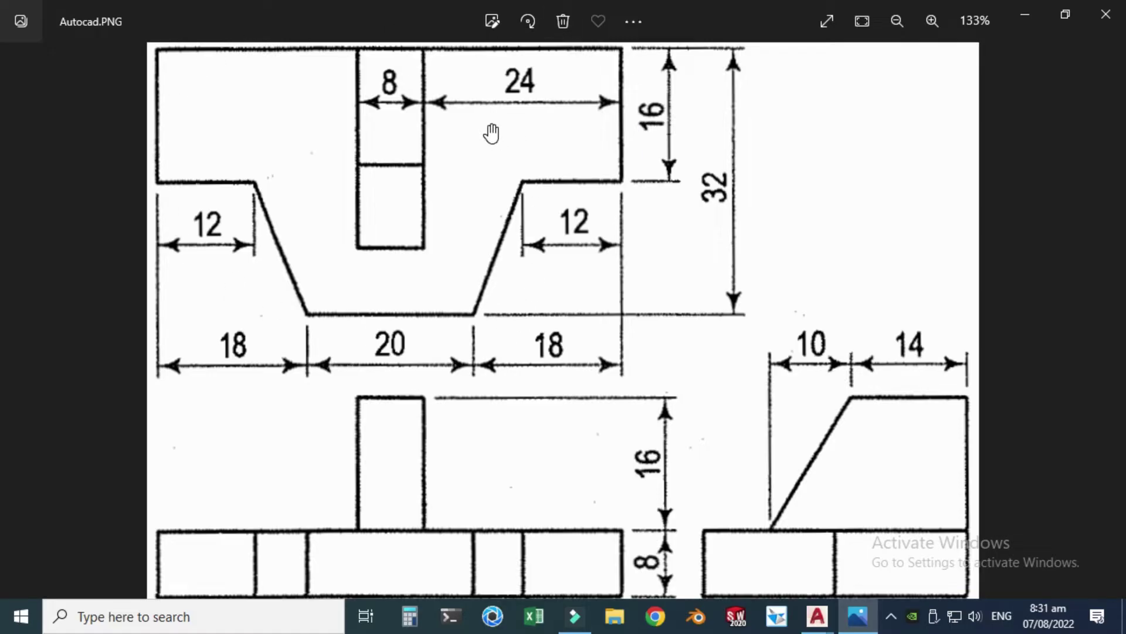
mouse_move(817, 616)
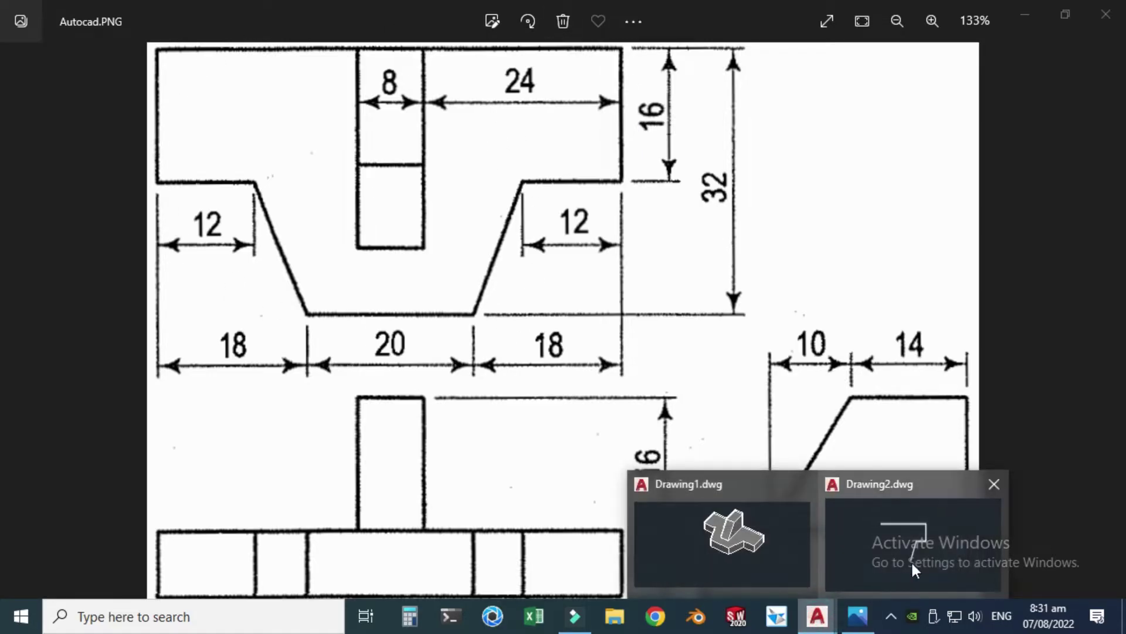
left_click(911, 561)
left_click(306, 74)
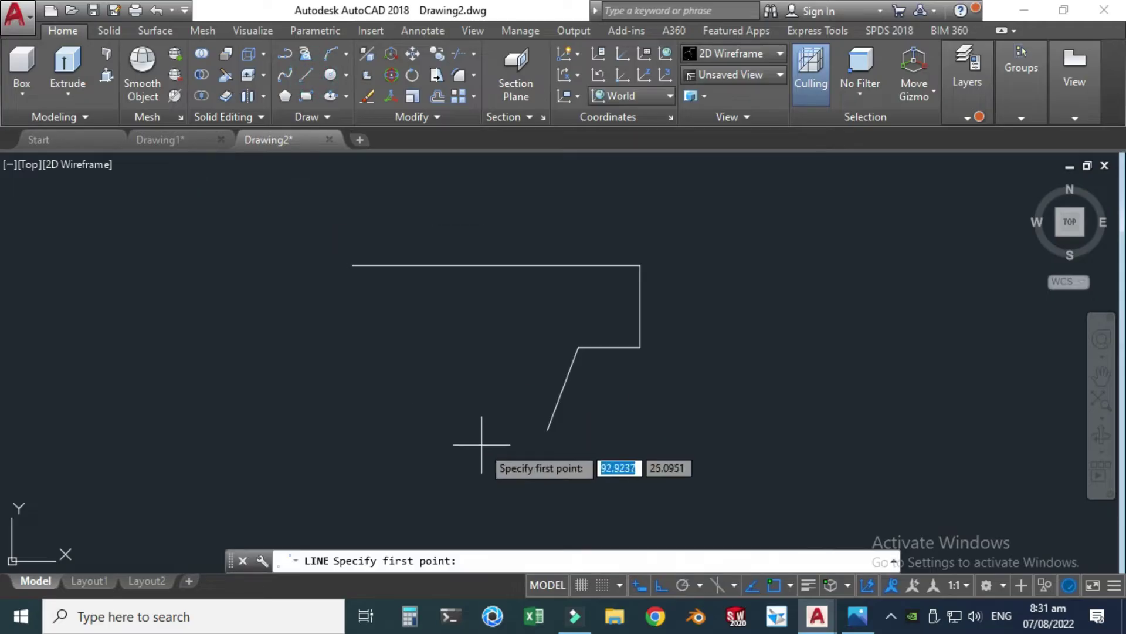
left_click(547, 430)
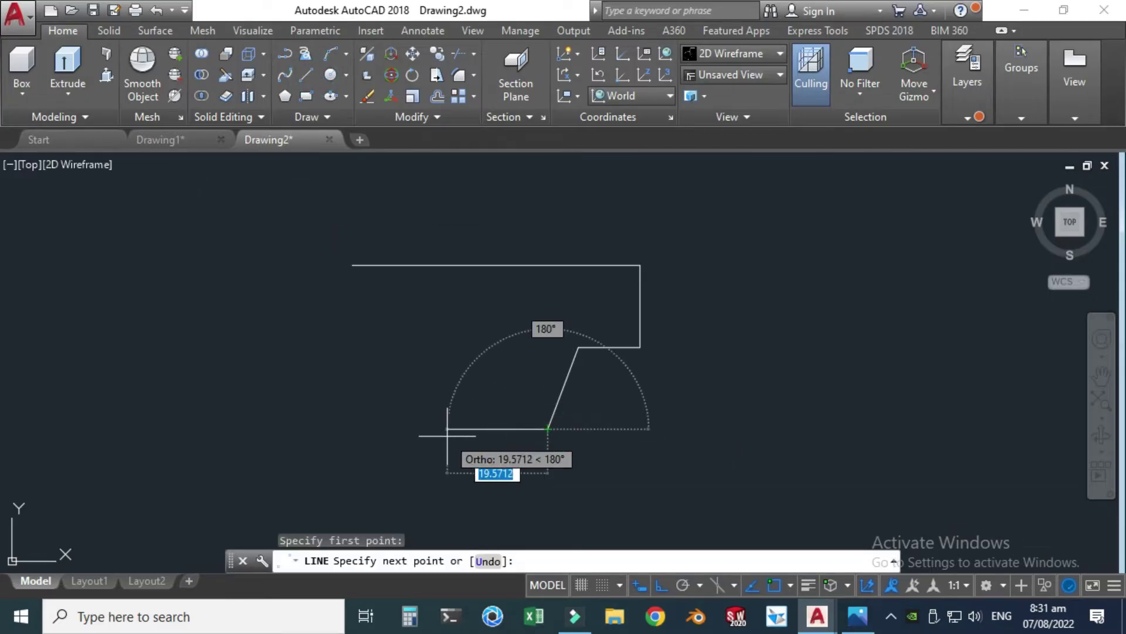
type("10")
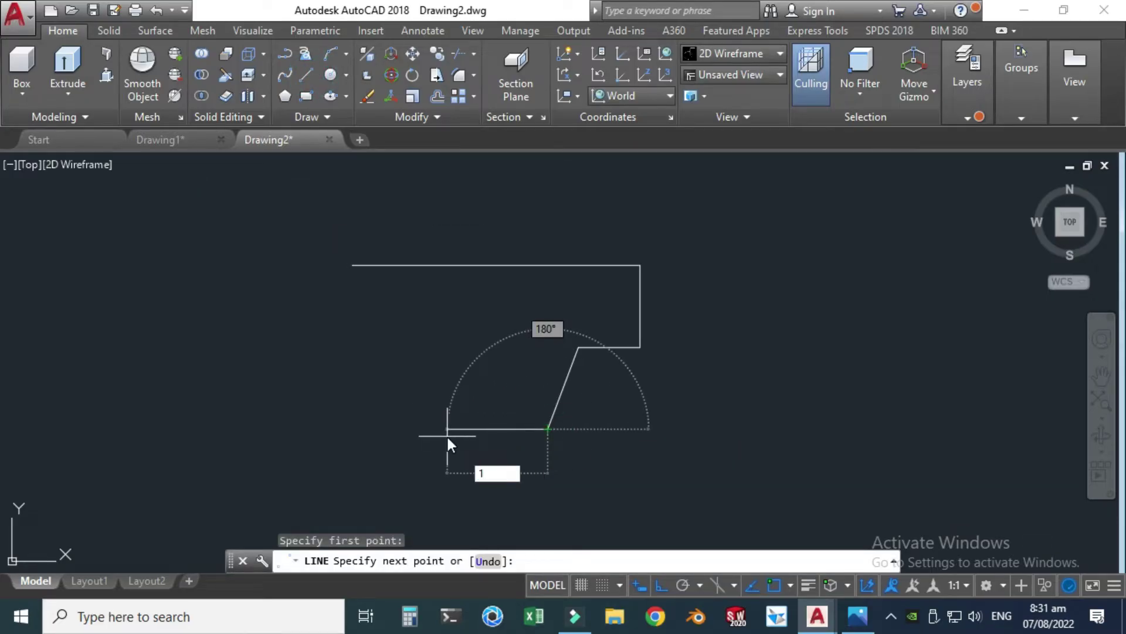
key("Return")
key("Escape")
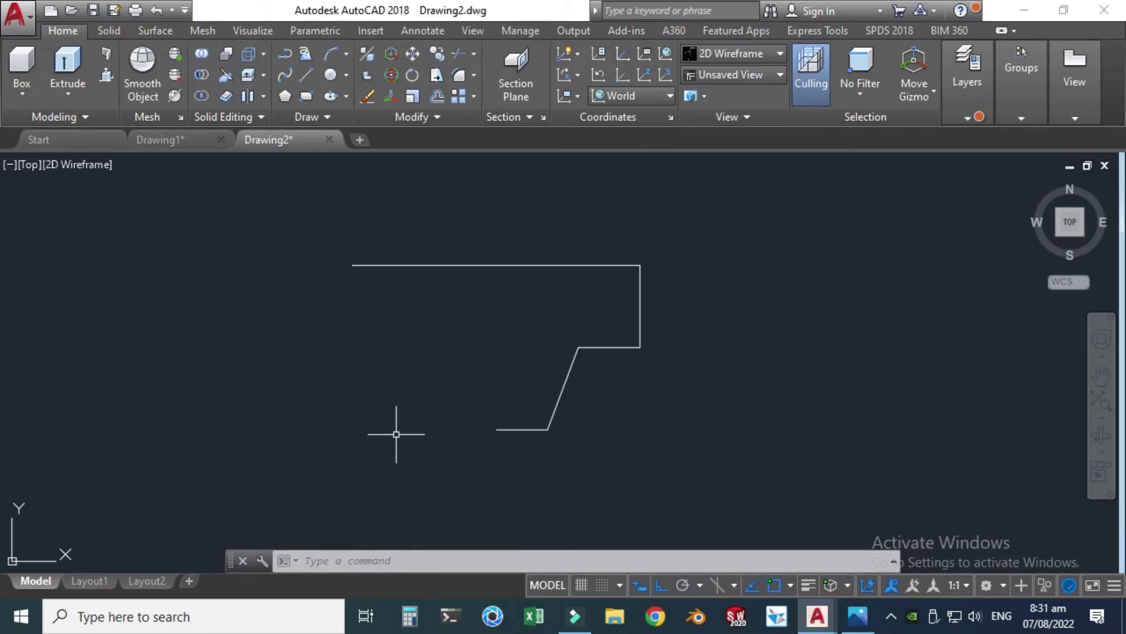
- Mirror the four segments of the right half about the vertical line through the rear edge's midpoint, keeping the source objects
left_click(393, 559)
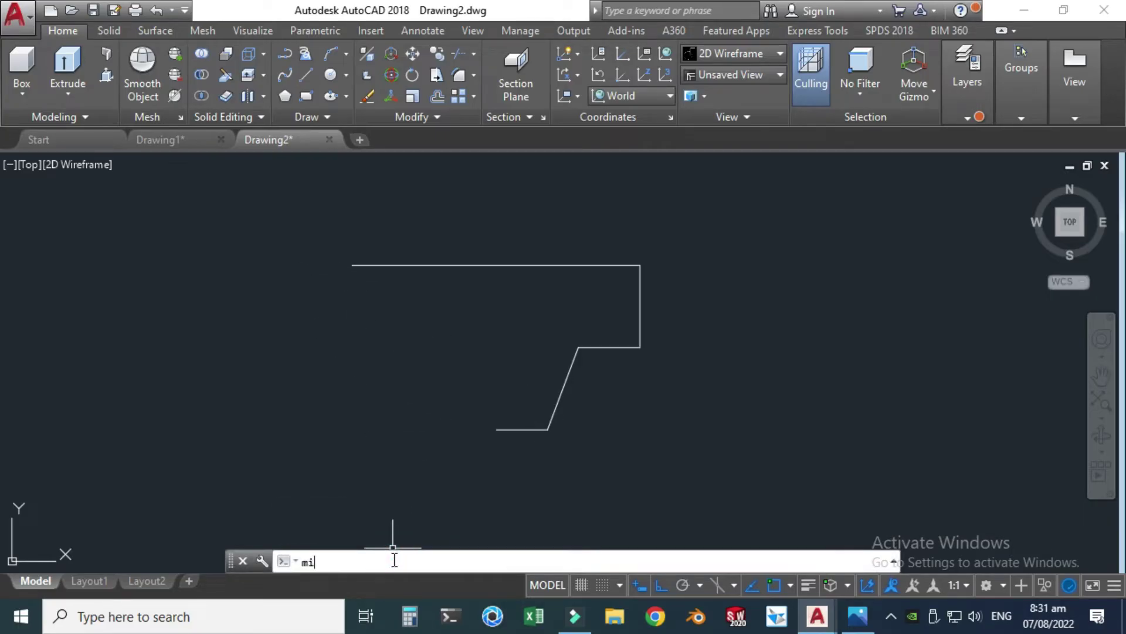
left_click(345, 443)
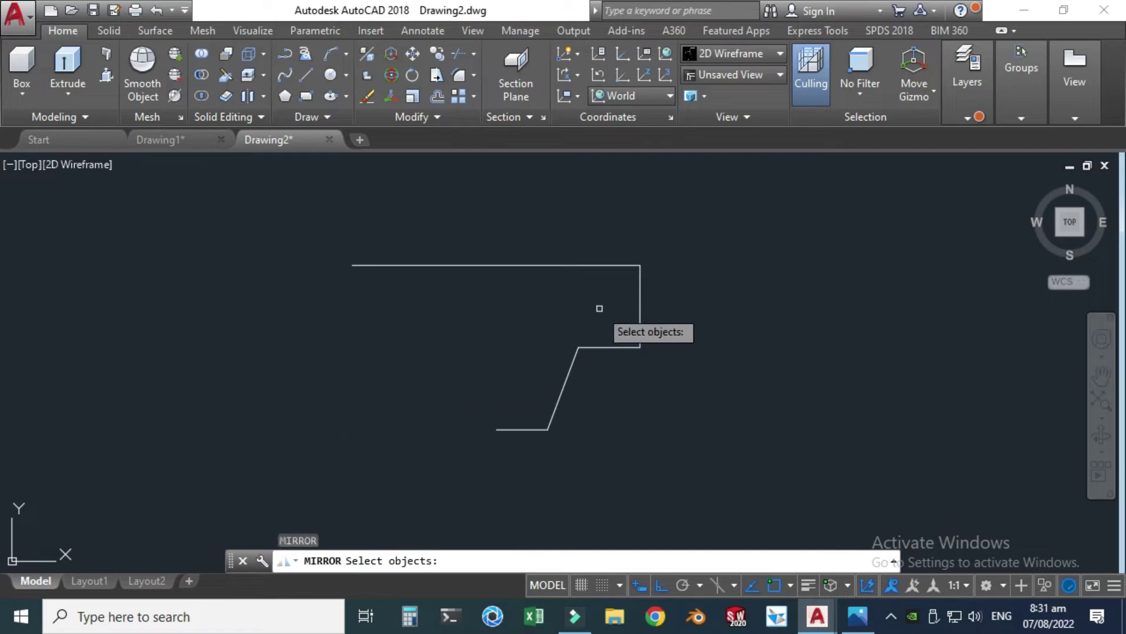
left_click(639, 298)
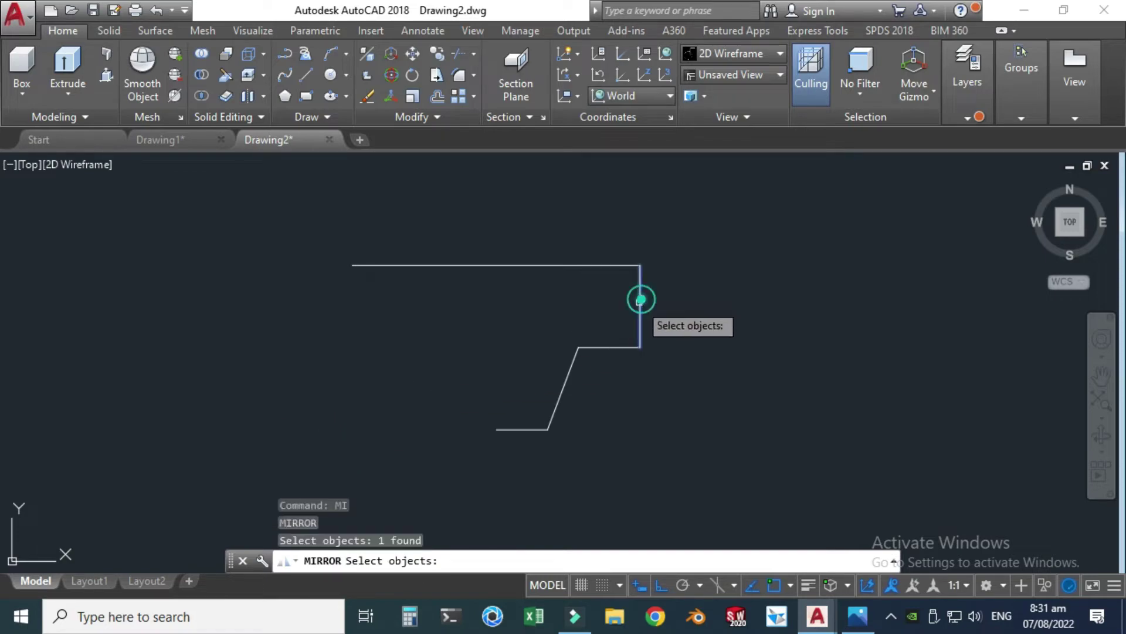
left_click(614, 347)
left_click(571, 370)
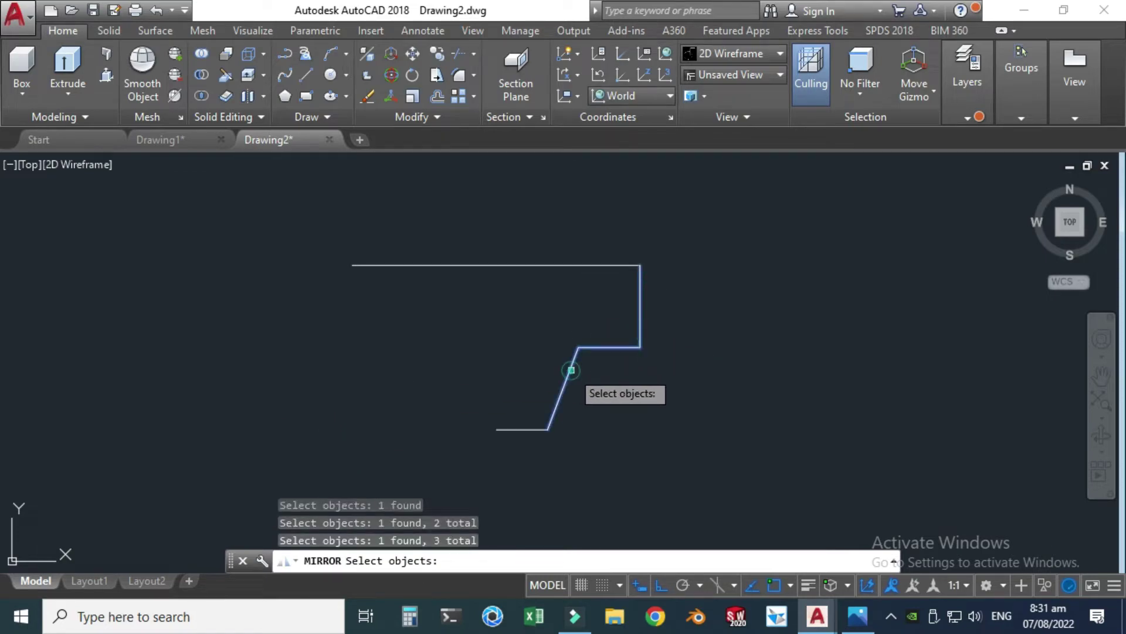
left_click(525, 429)
key("Return")
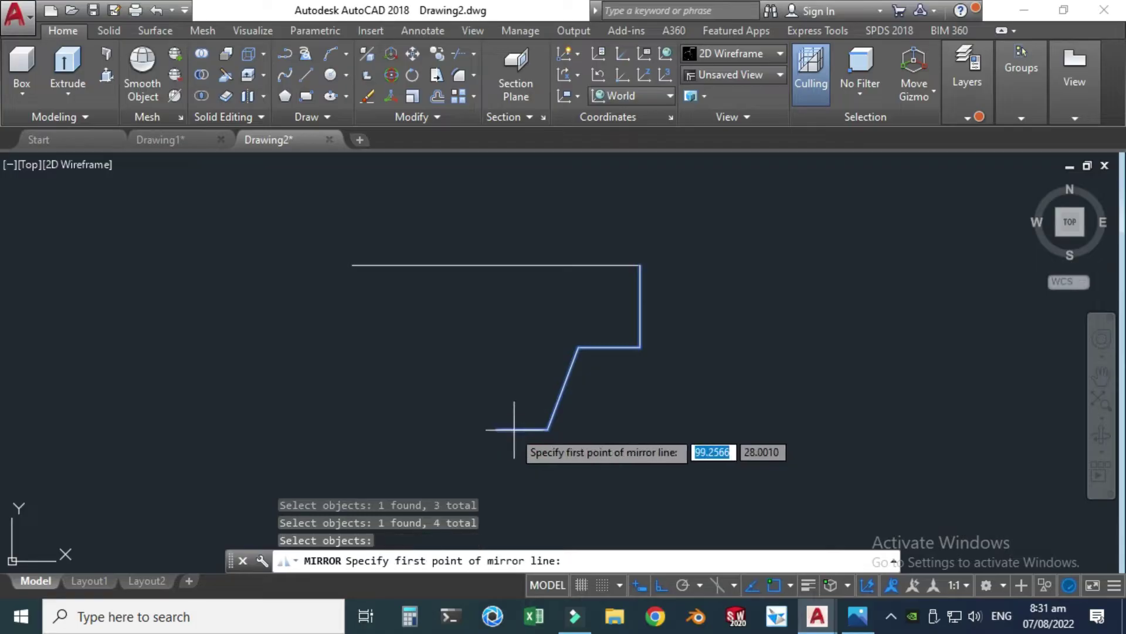
left_click(496, 265)
left_click(498, 427)
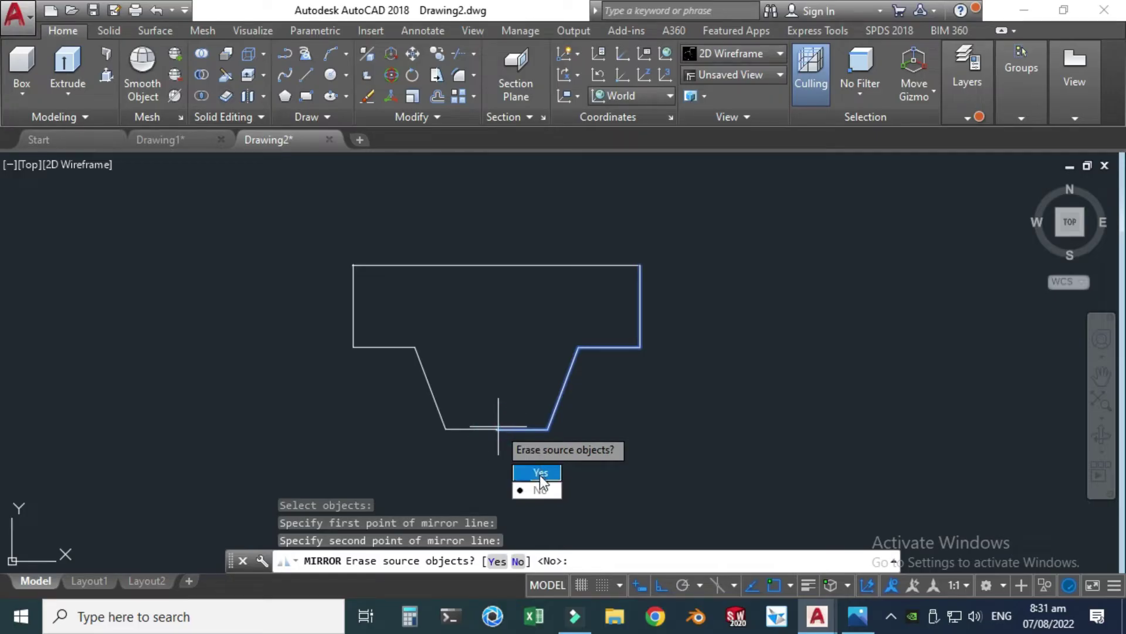
left_click(537, 490)
key("Escape")
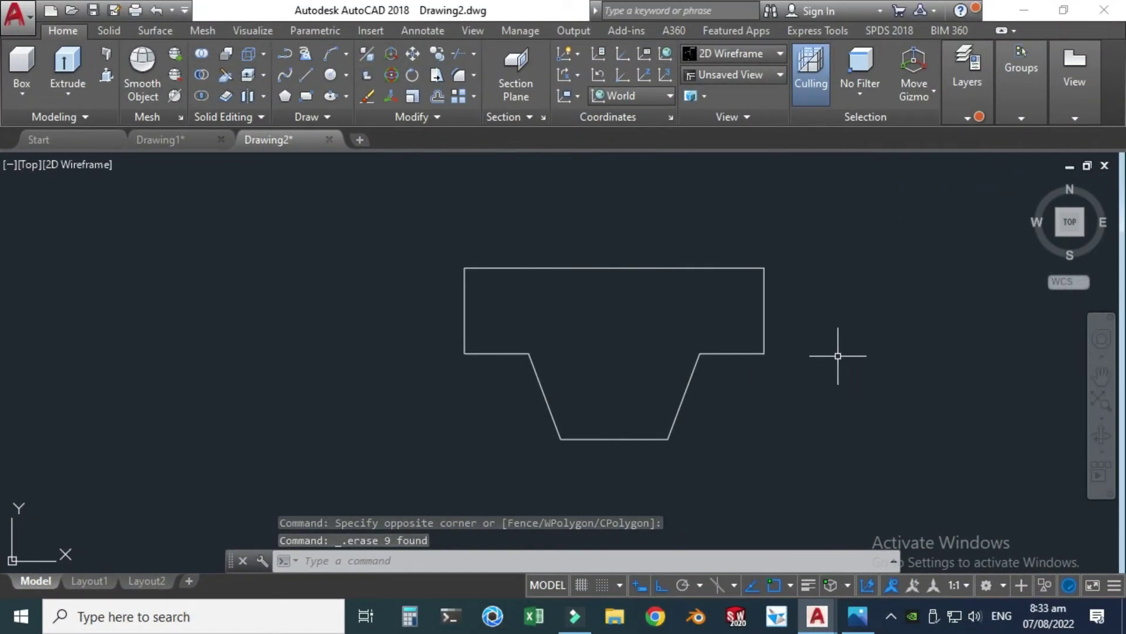
- Check the base height in the reference image and, in the SW Isometric view, presspull the closed outline upward by 8 units
left_click(857, 615)
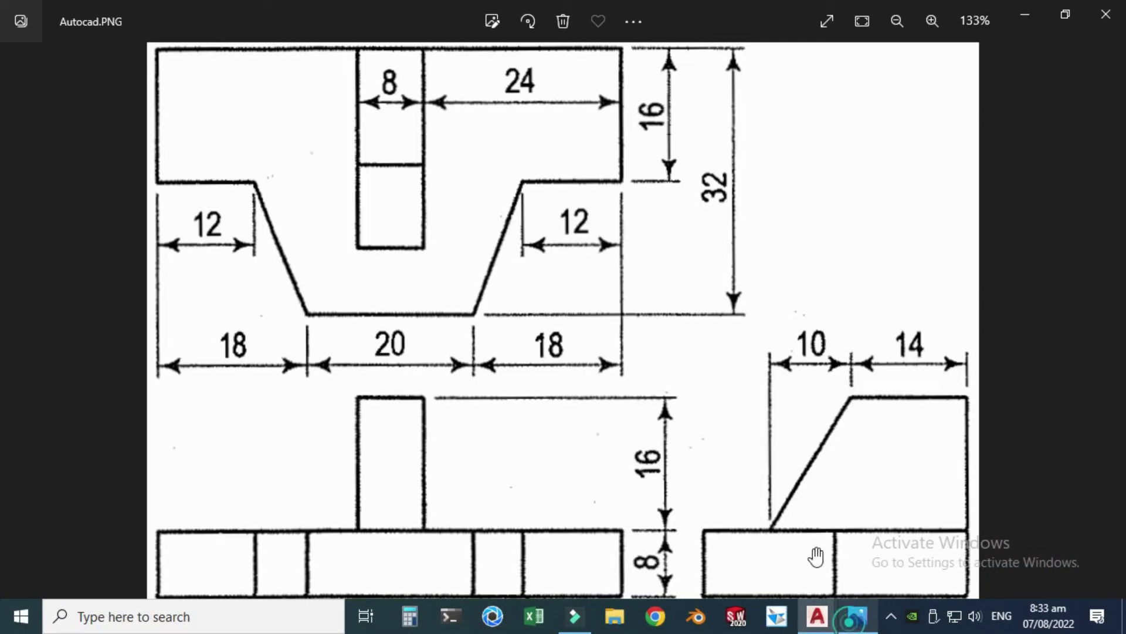
left_click(855, 617)
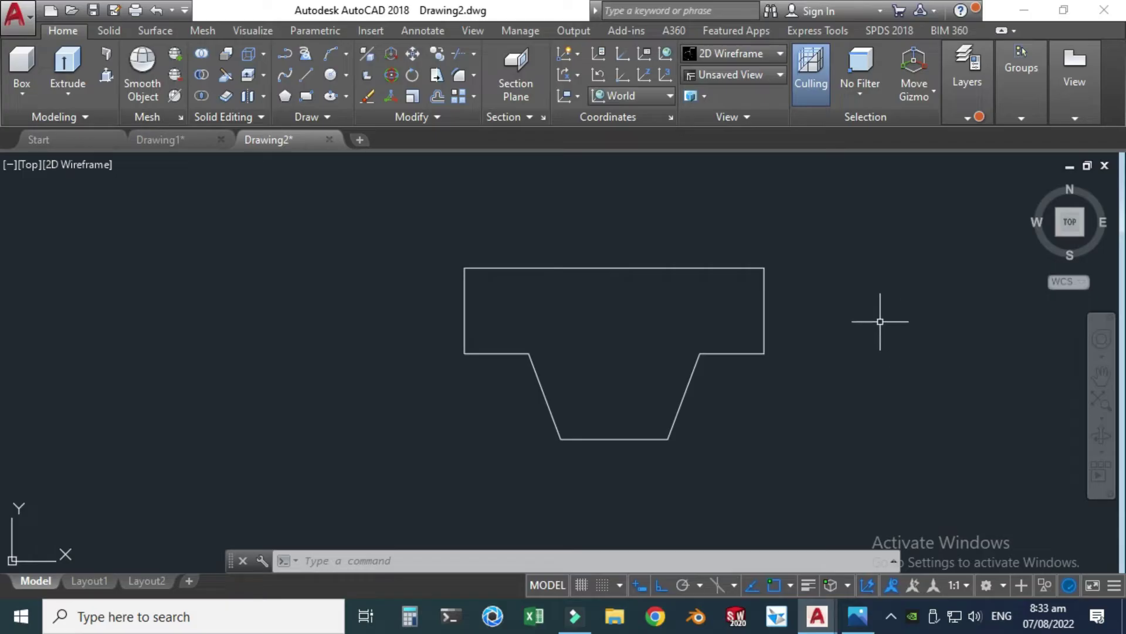
left_click(1058, 233)
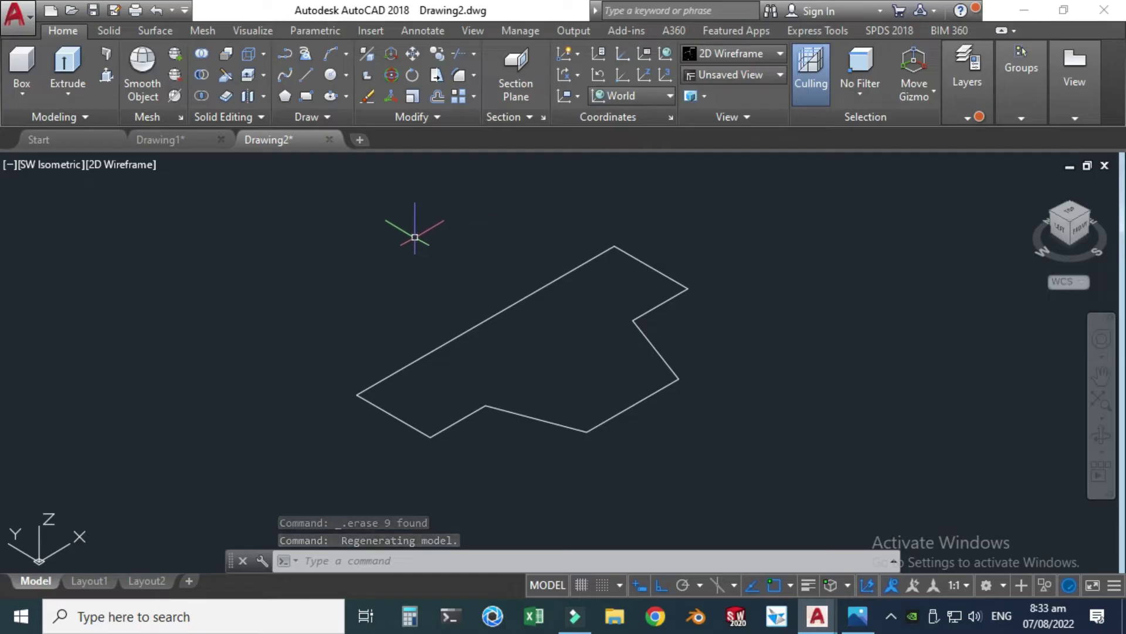
left_click(857, 615)
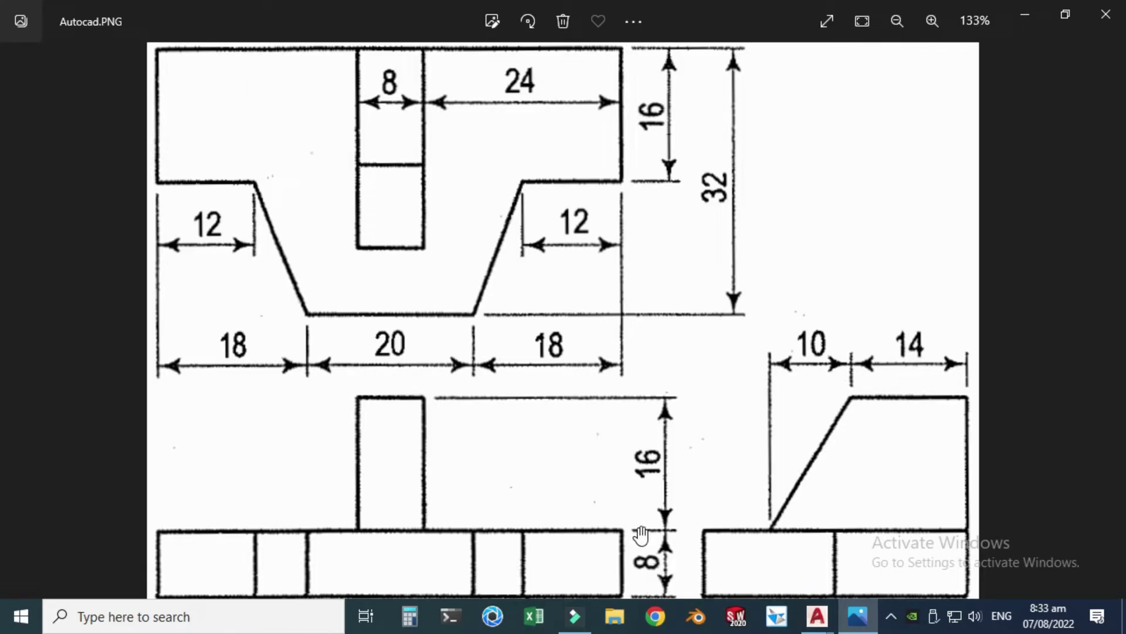
scroll(617, 536, "down", 1)
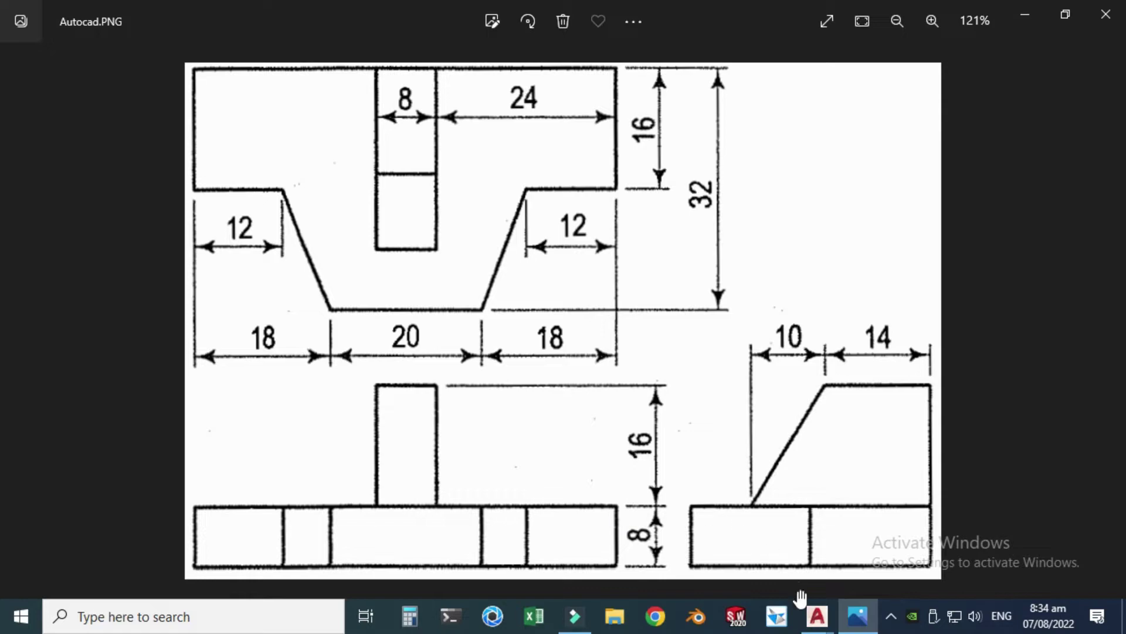
mouse_move(817, 616)
left_click(888, 543)
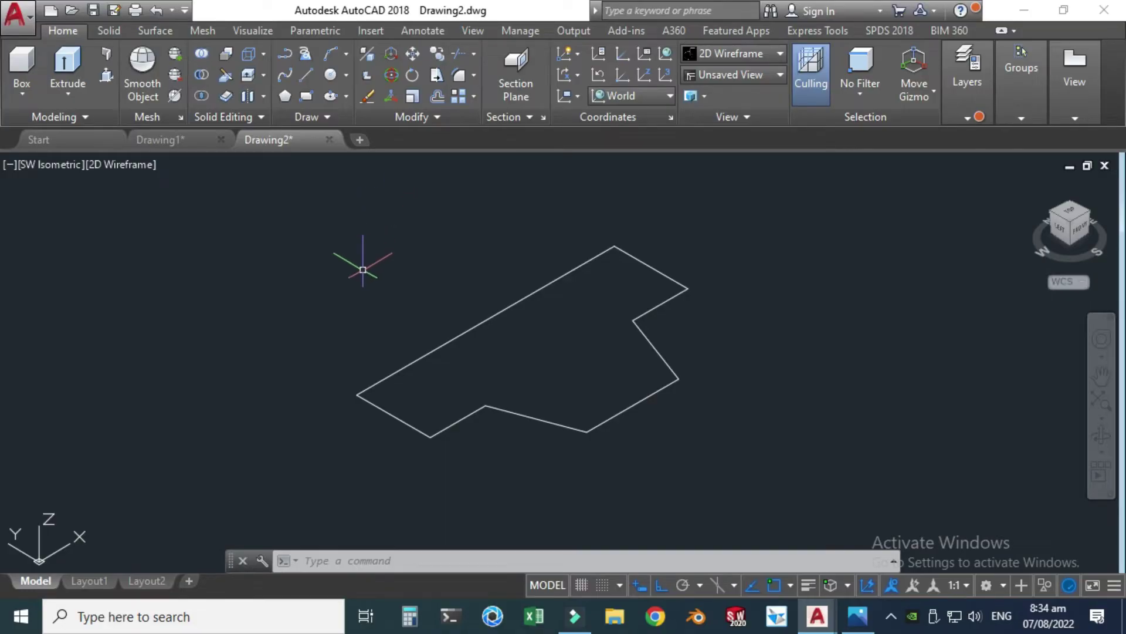
left_click(107, 74)
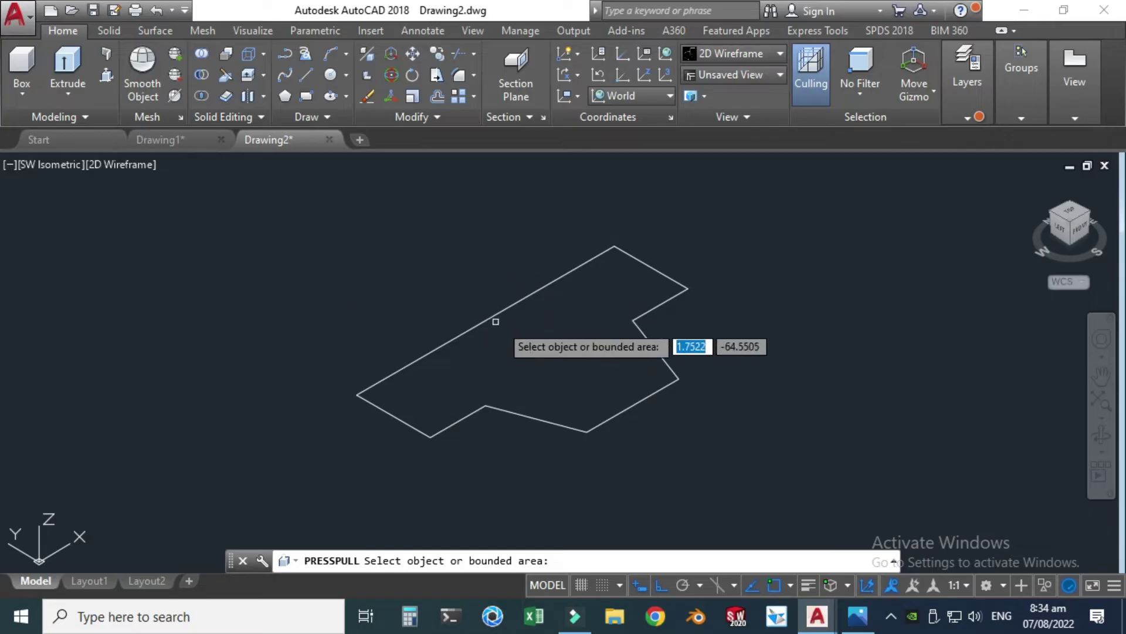
left_click(560, 344)
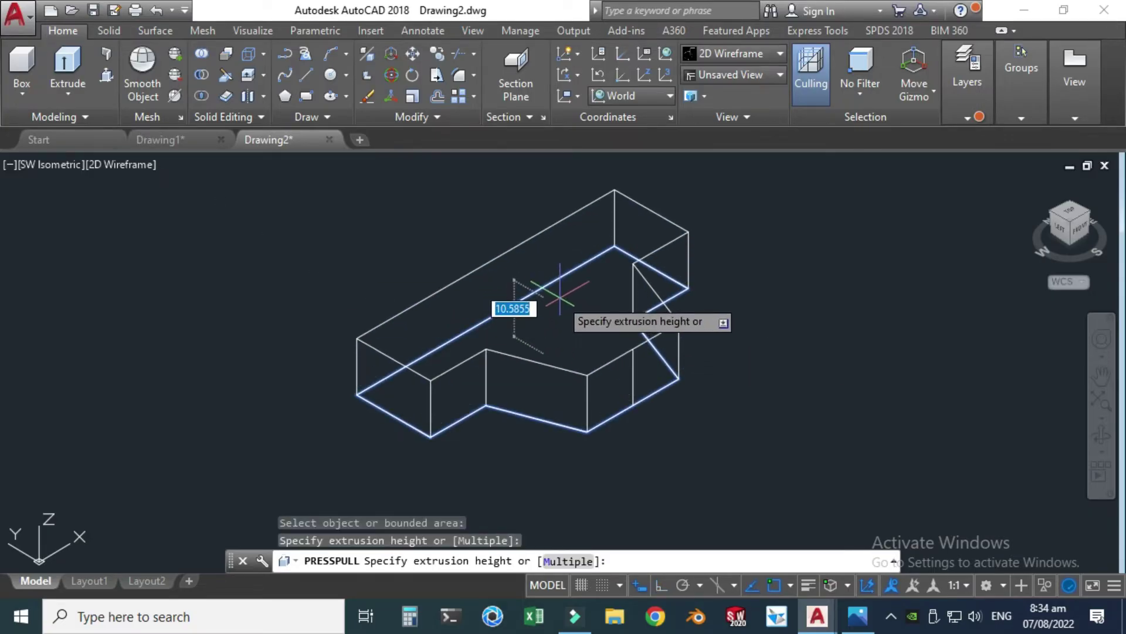
type("8")
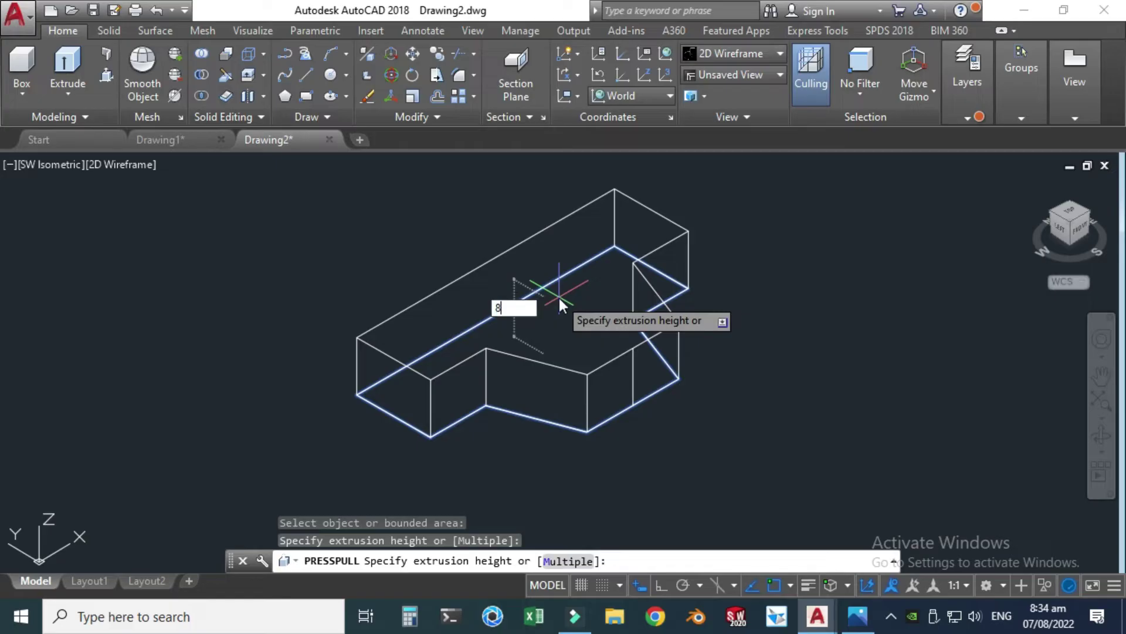
key("Return")
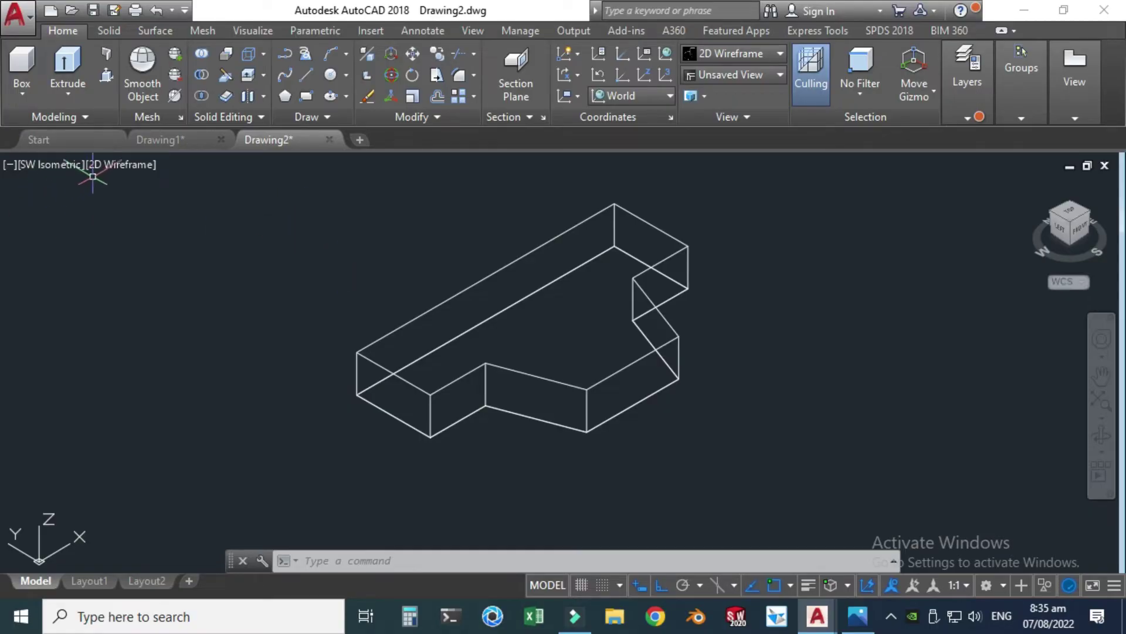
- Change the visual style of the view to Shades of Gray
left_click(112, 166)
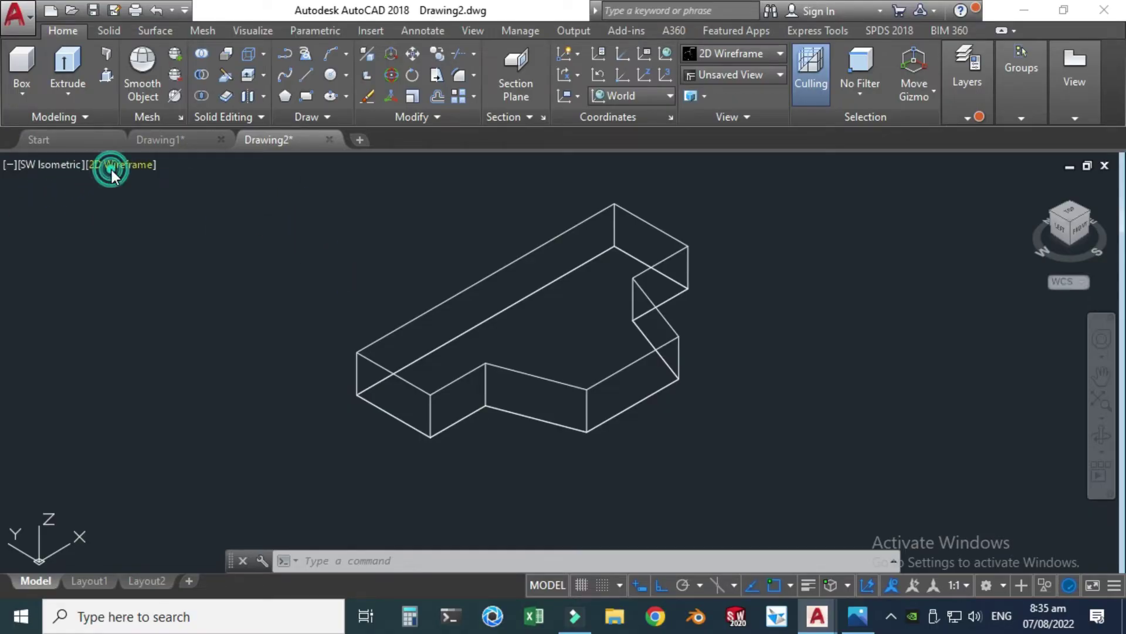
left_click(724, 54)
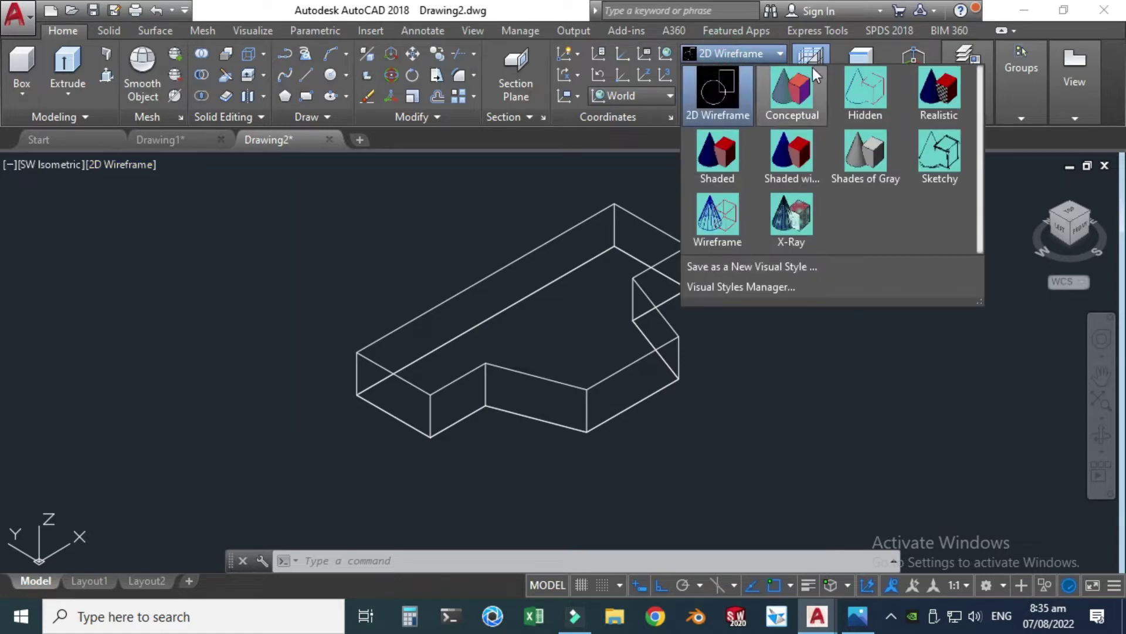
left_click(865, 152)
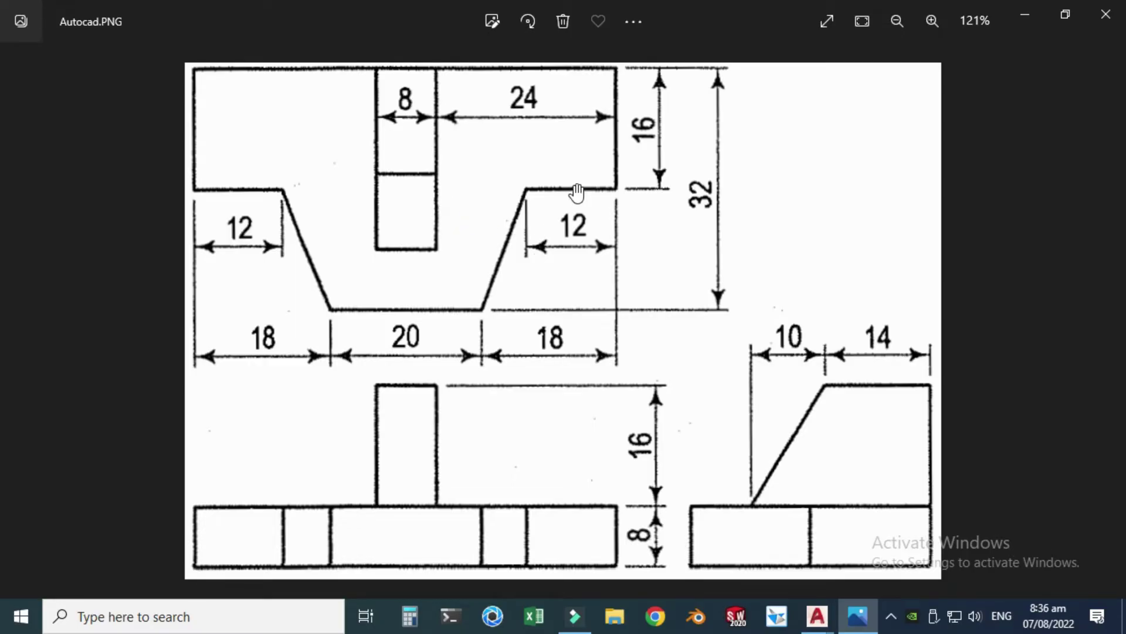
- Return to Drawing2 in AutoCAD, orbit around the solid base, and set the view to Top
mouse_move(813, 627)
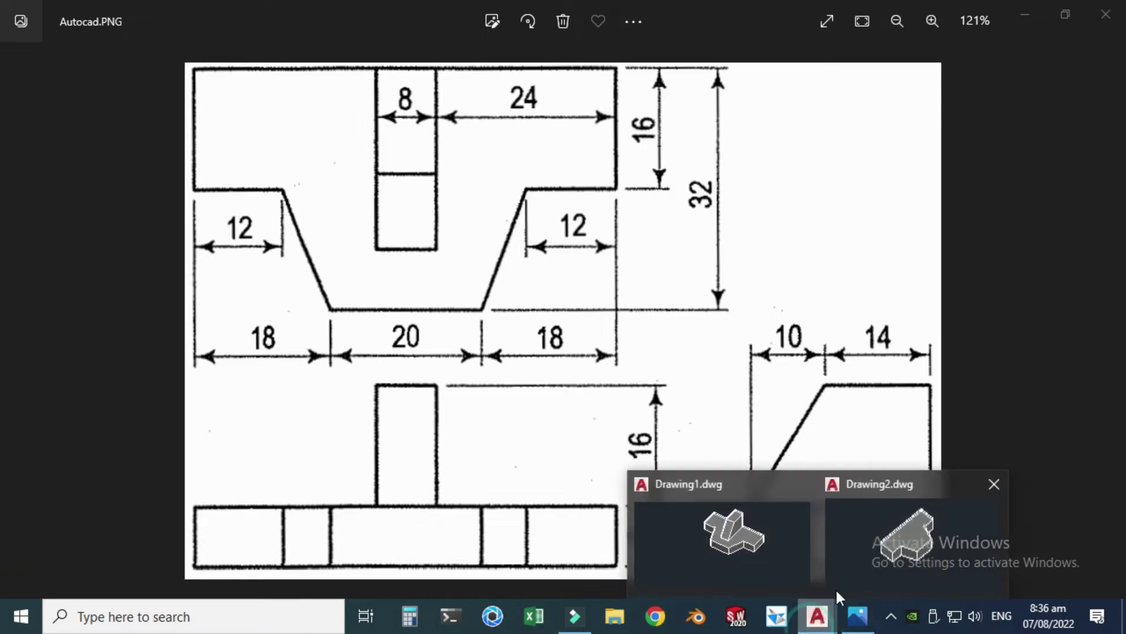
left_click(870, 548)
scroll(786, 327, "down", 2)
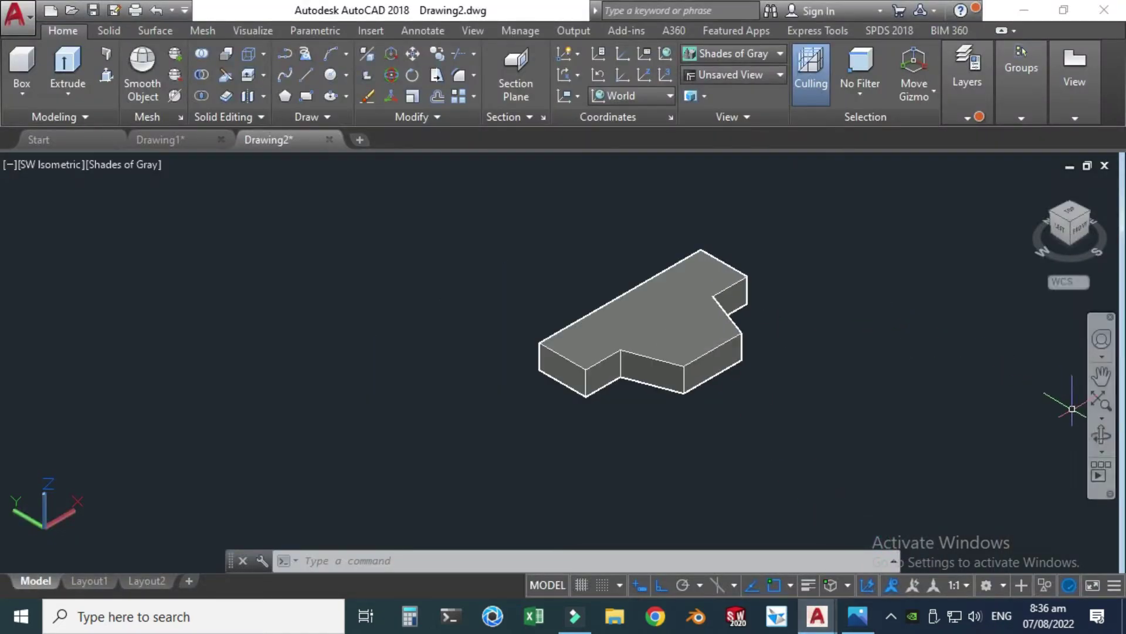
left_click(1101, 435)
left_click_drag(951, 346, 976, 261)
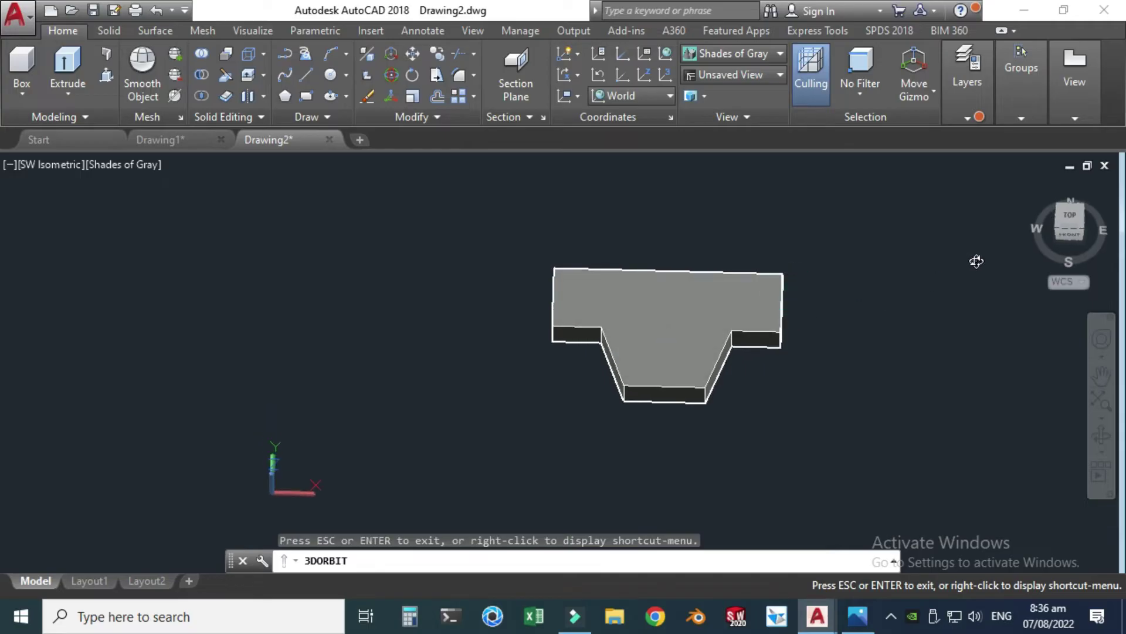
key("Escape")
left_click(1067, 220)
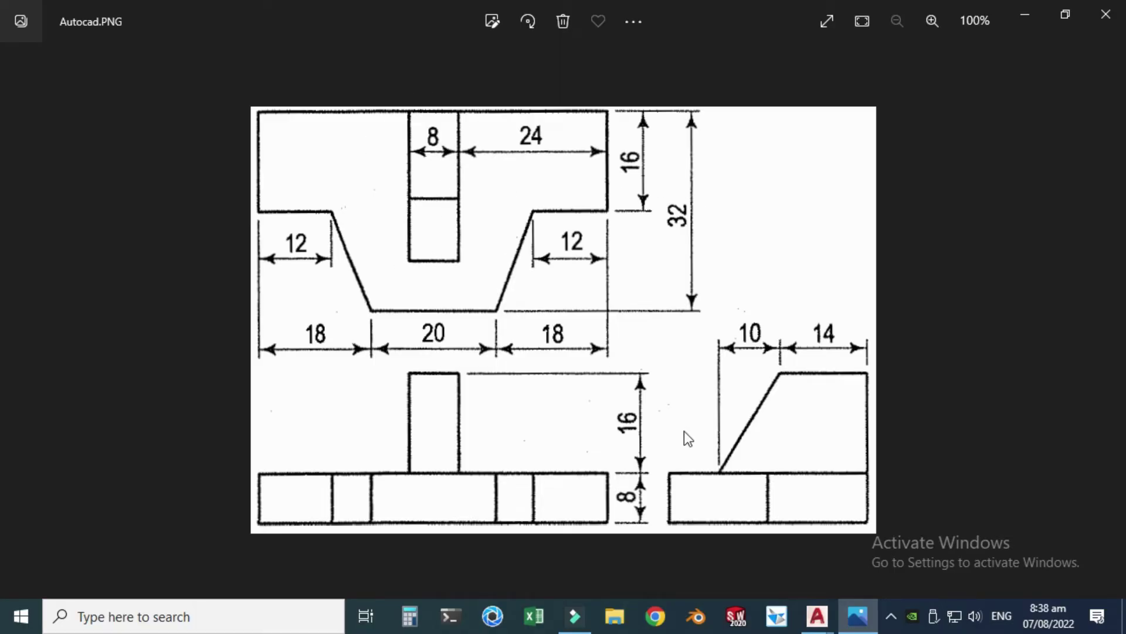
- Switch to Drawing2 in AutoCAD and draw a horizontal line 8 units long beside the base
left_click(817, 616)
left_click(875, 566)
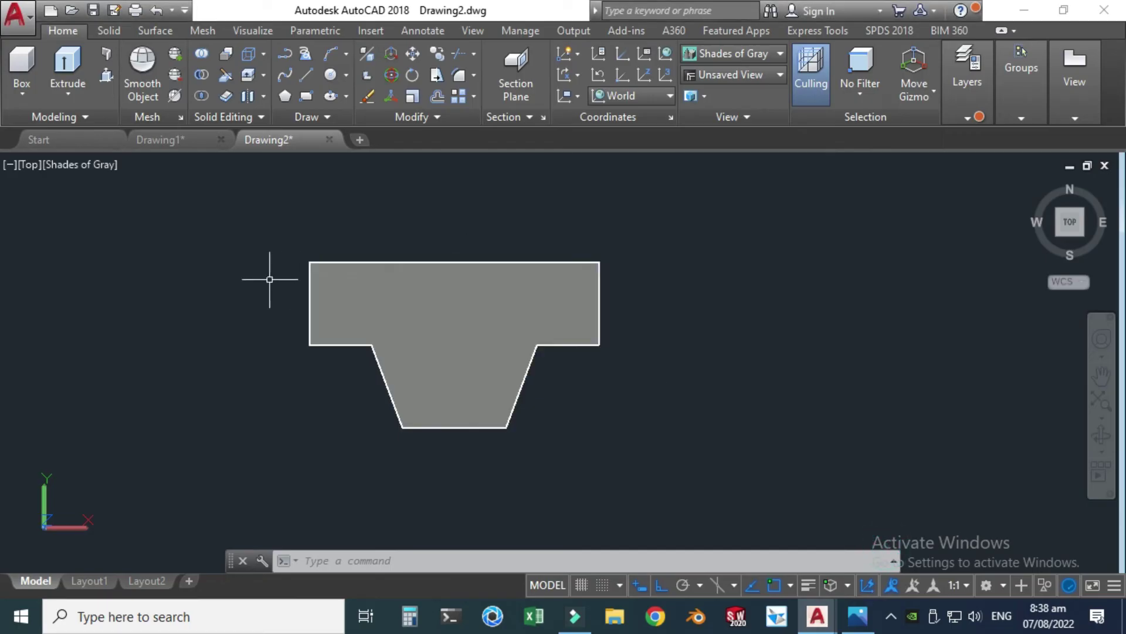
left_click(303, 75)
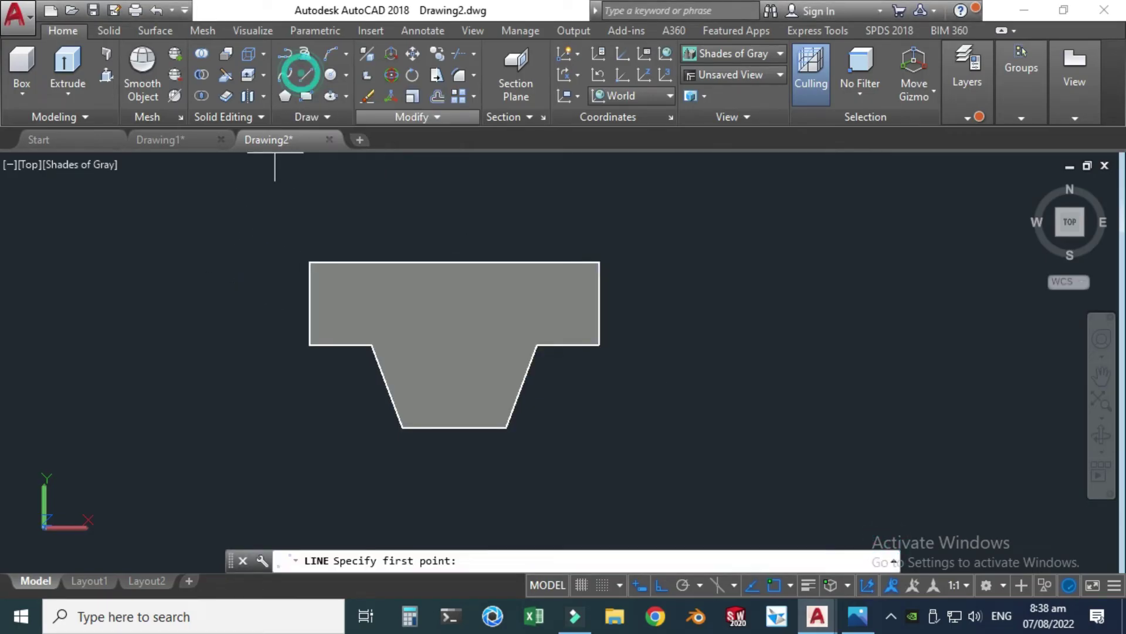
left_click(718, 272)
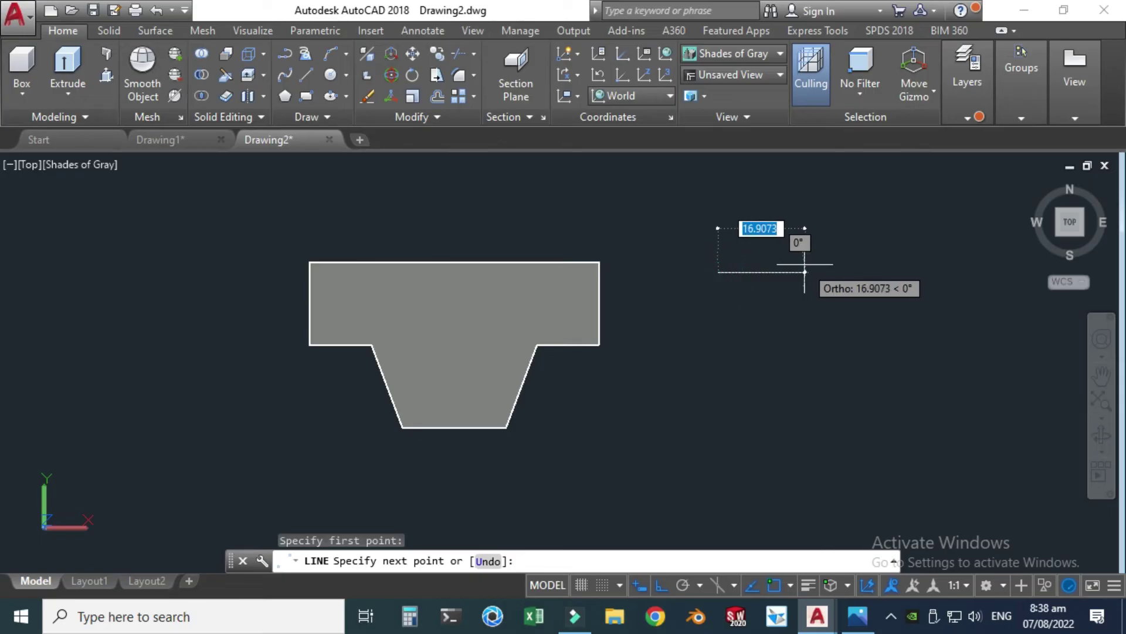
type("8")
key("Return")
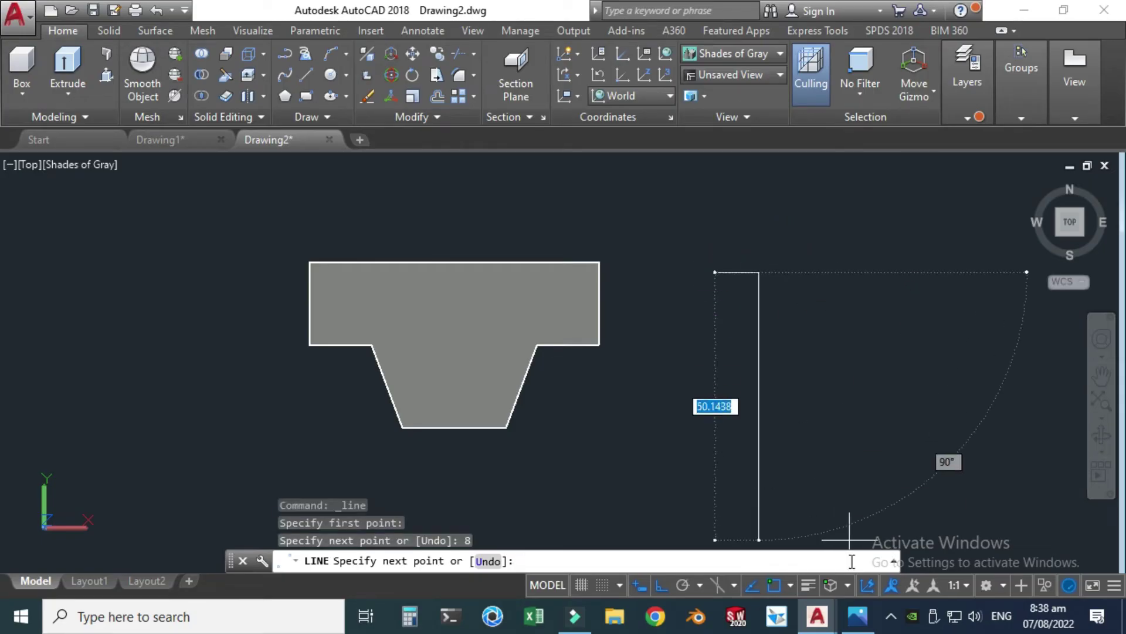
- Check the rib length in the reference image and complete the 8-unit line into a closed rectangle with 24-unit sides
left_click(863, 623)
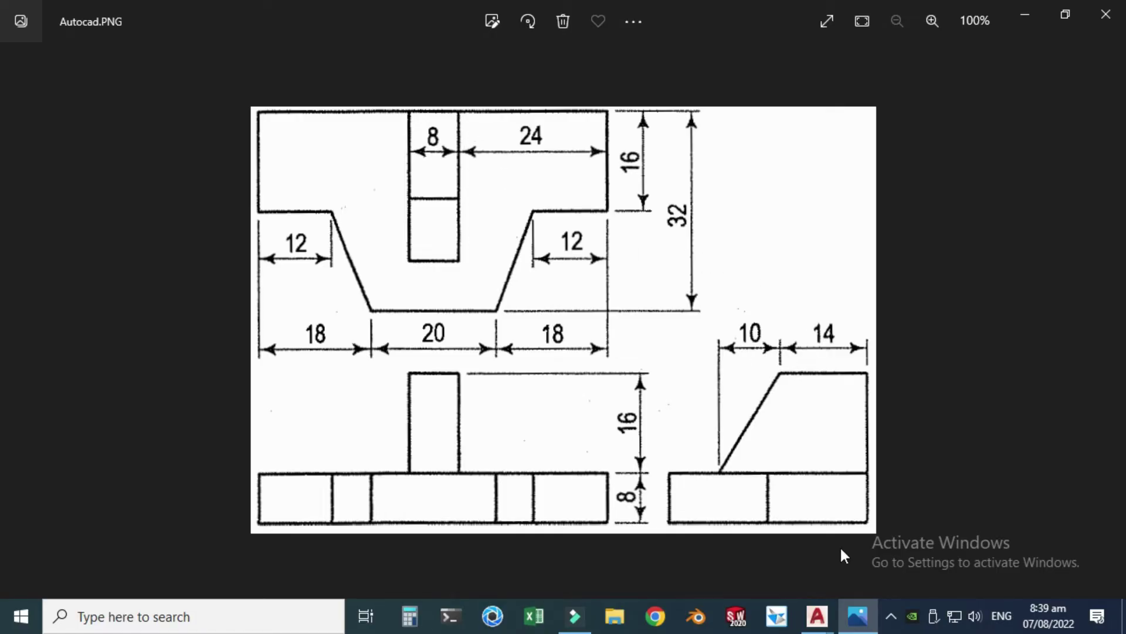
left_click(858, 616)
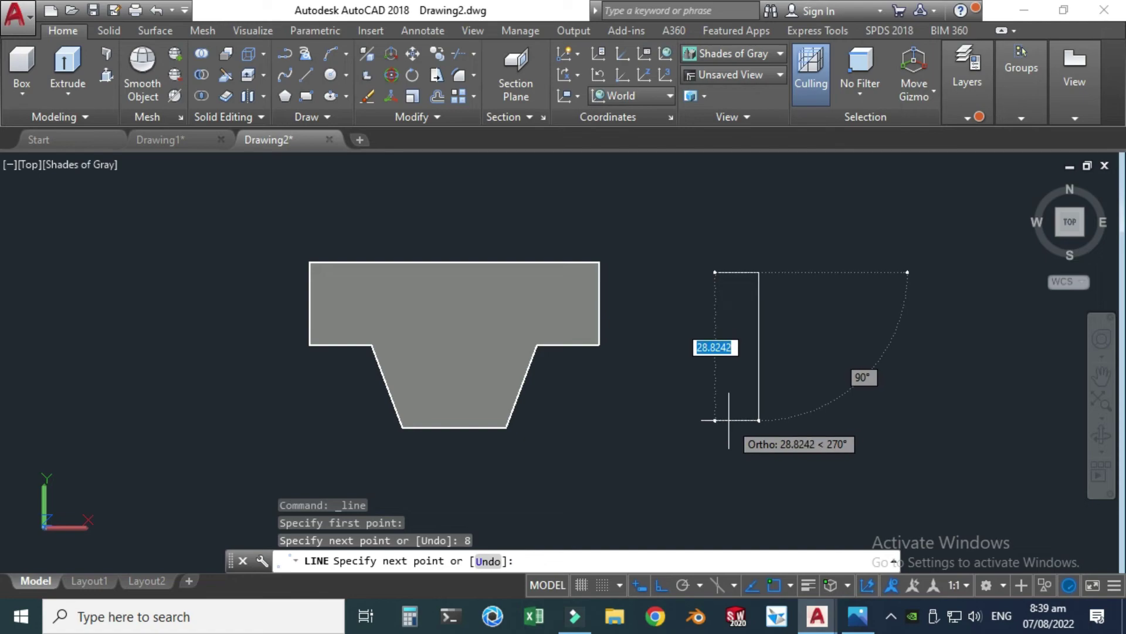
type("24")
key("Return")
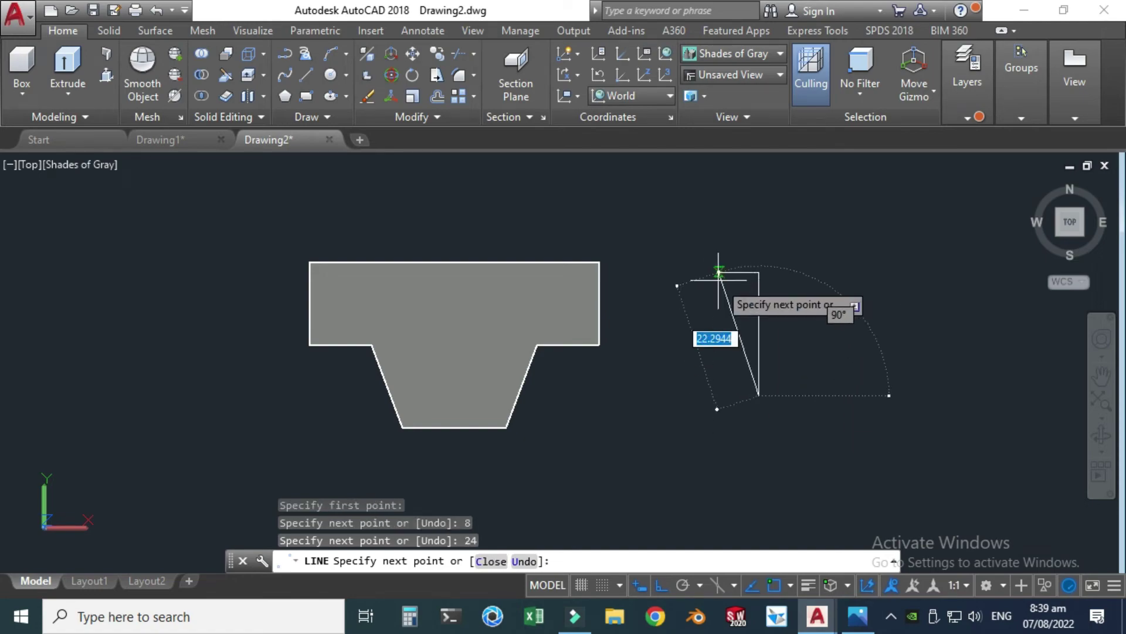
left_click(718, 394)
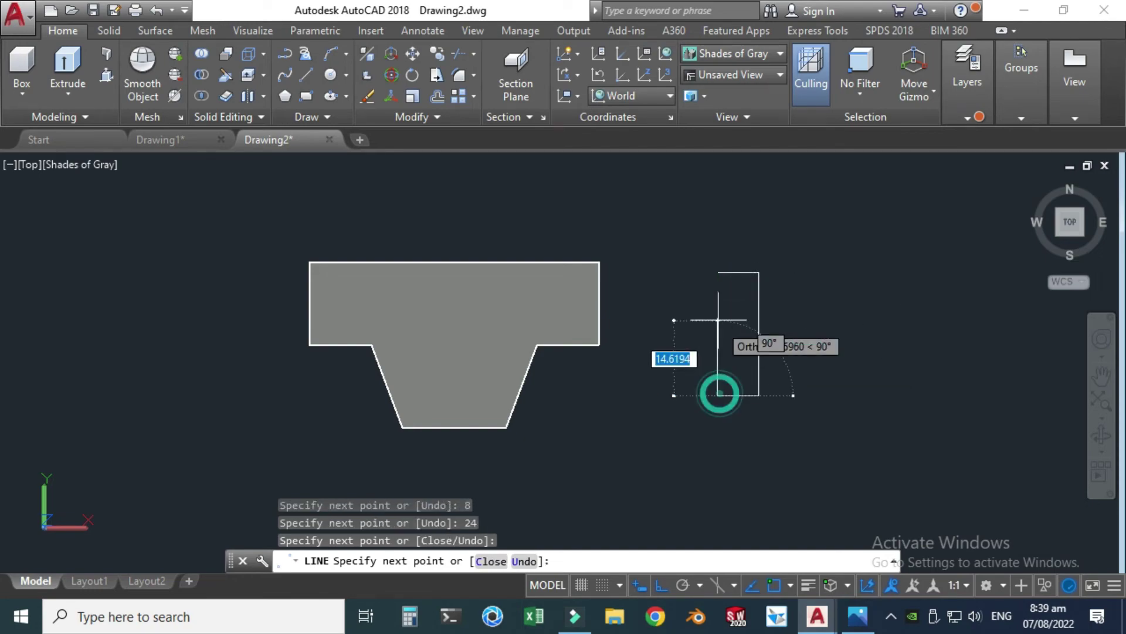
left_click(717, 272)
key("Escape")
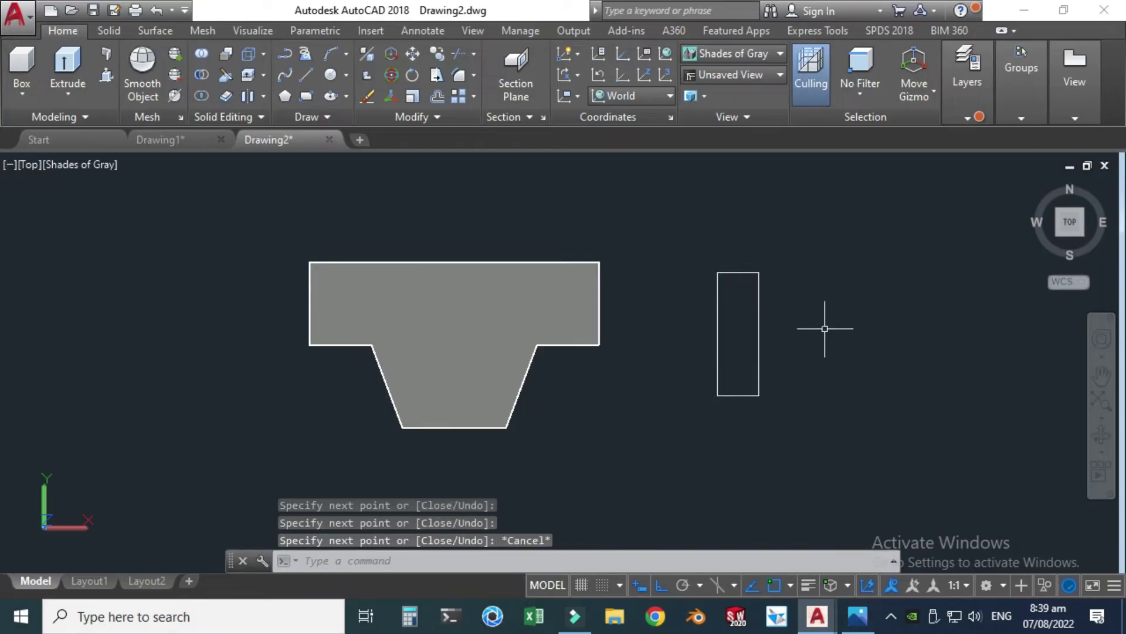
- Orbit to a 3D view, check the rib height in the reference image, and presspull the rectangle upward by 16 units
left_click(1102, 436)
left_click_drag(805, 470, 769, 355)
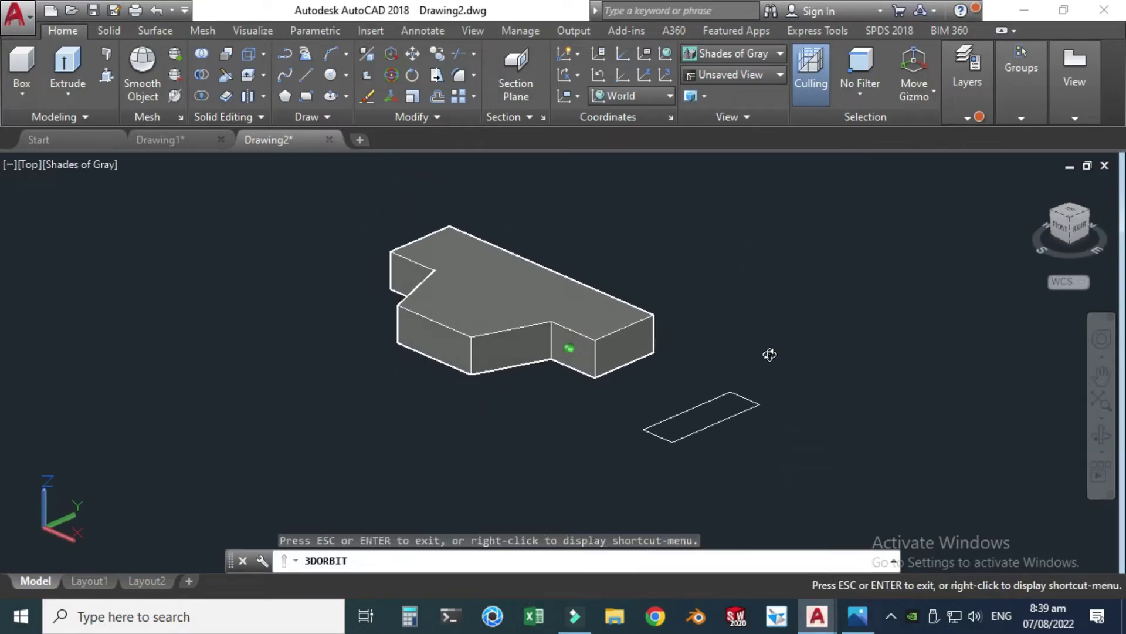
left_click(857, 616)
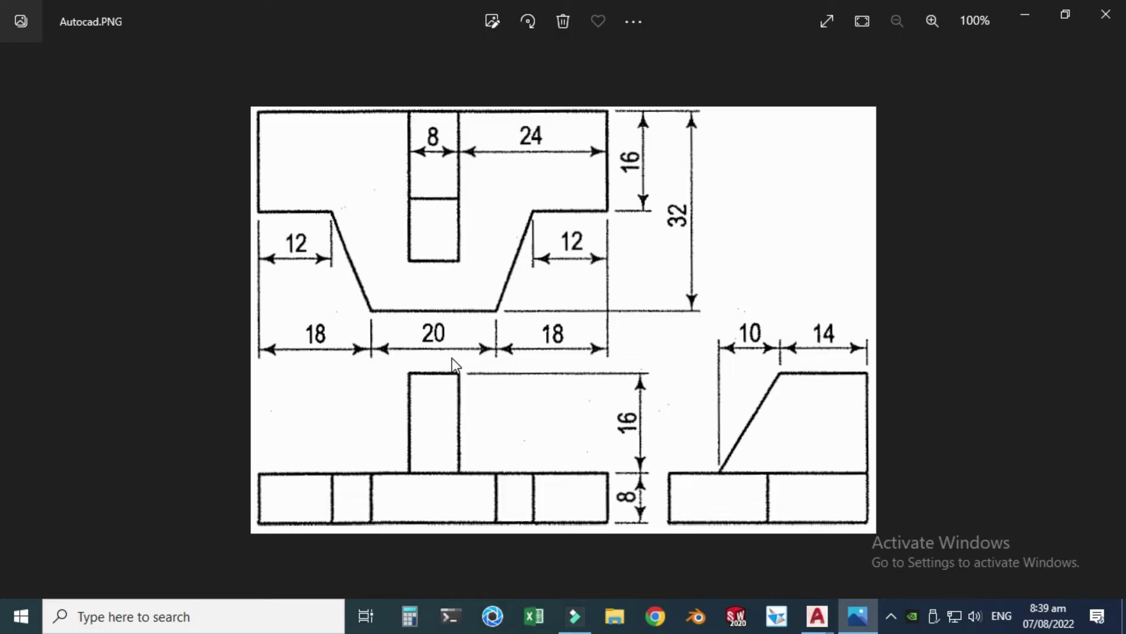
left_click(817, 616)
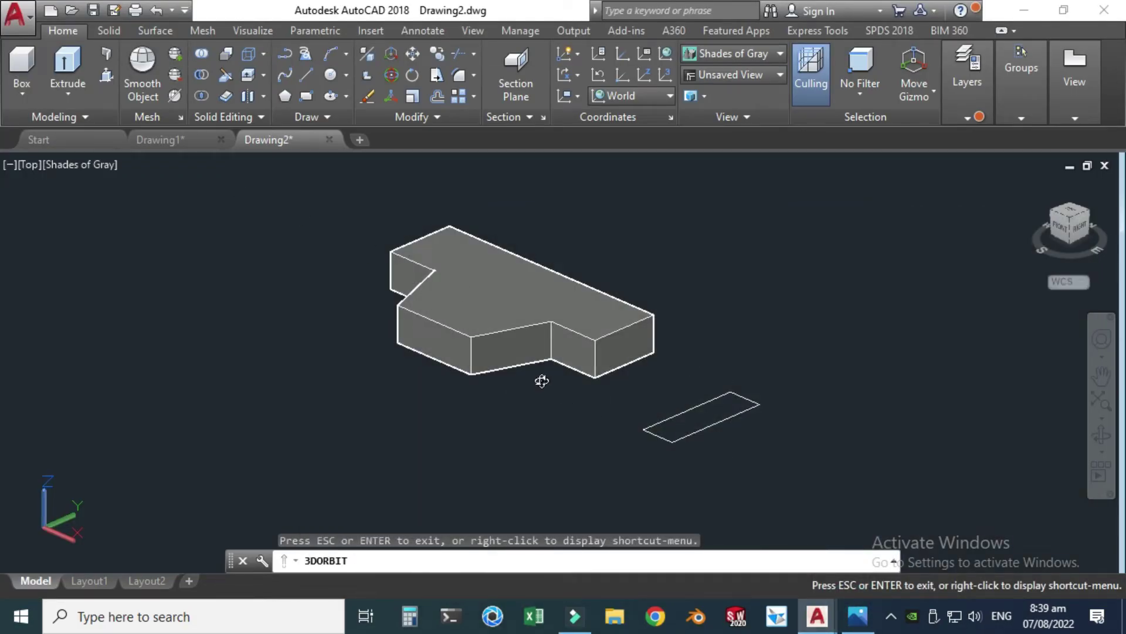
left_click(107, 74)
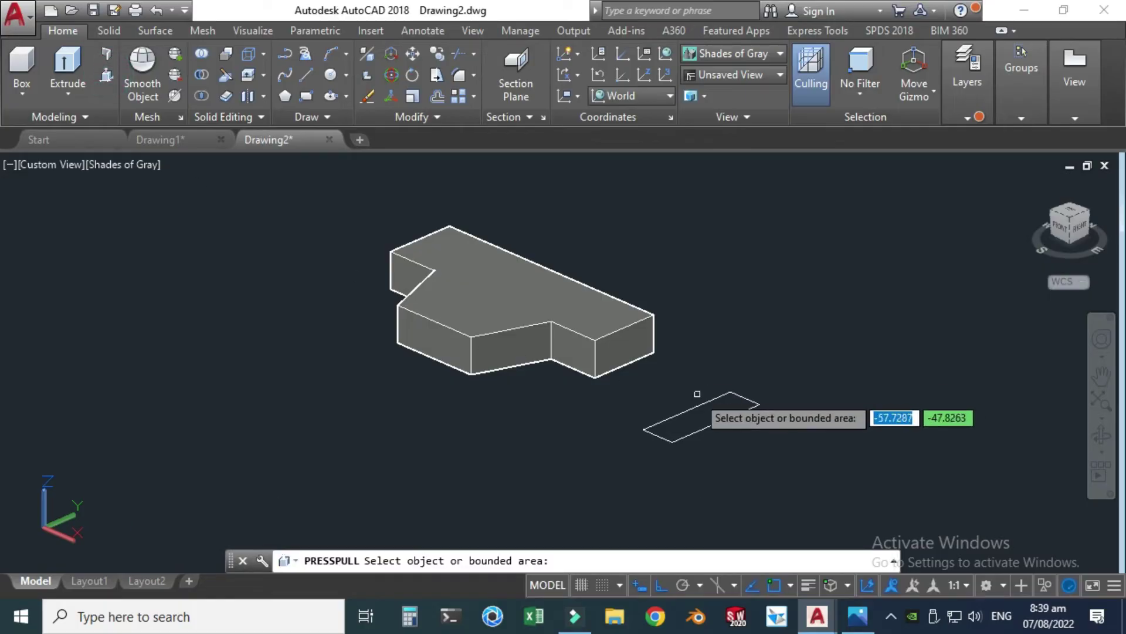
scroll(698, 409, "up", 2)
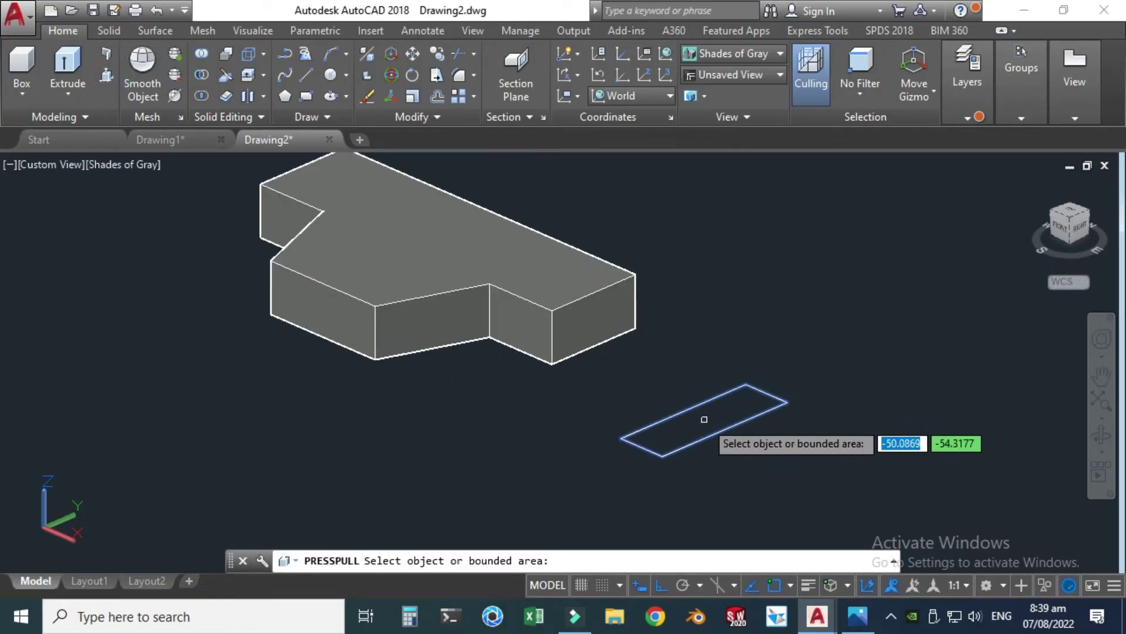
left_click(704, 420)
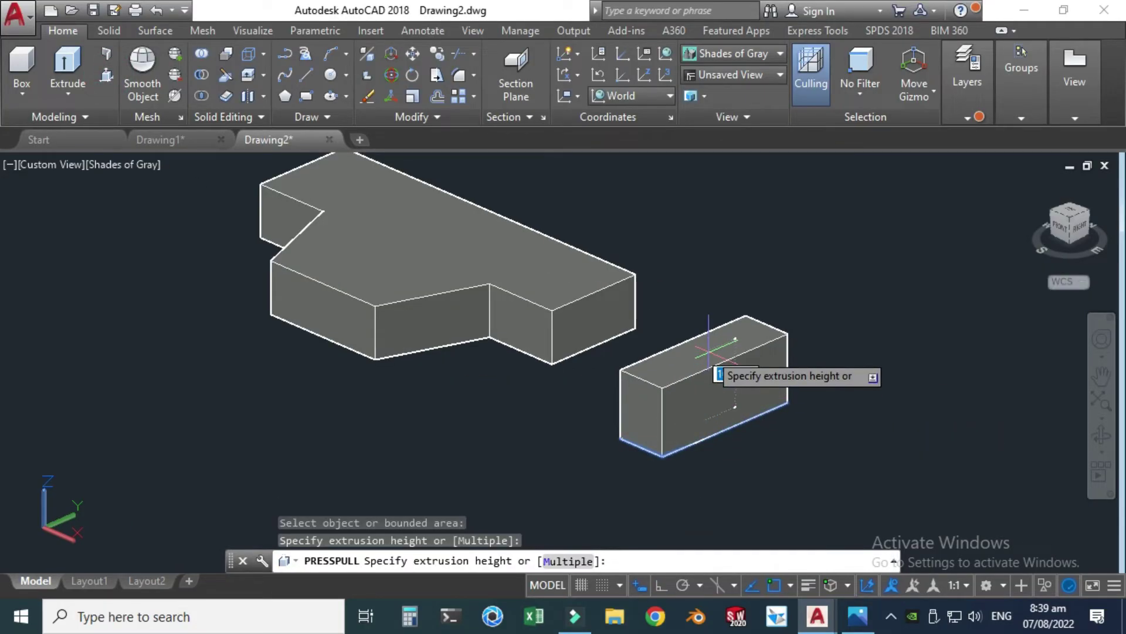
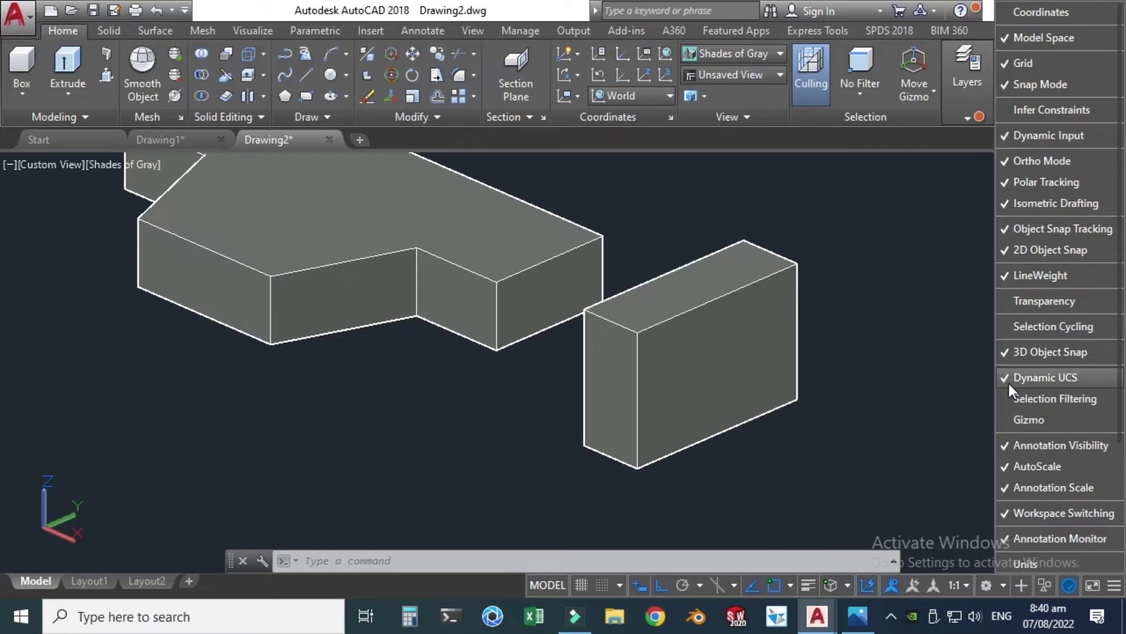
key("Escape")
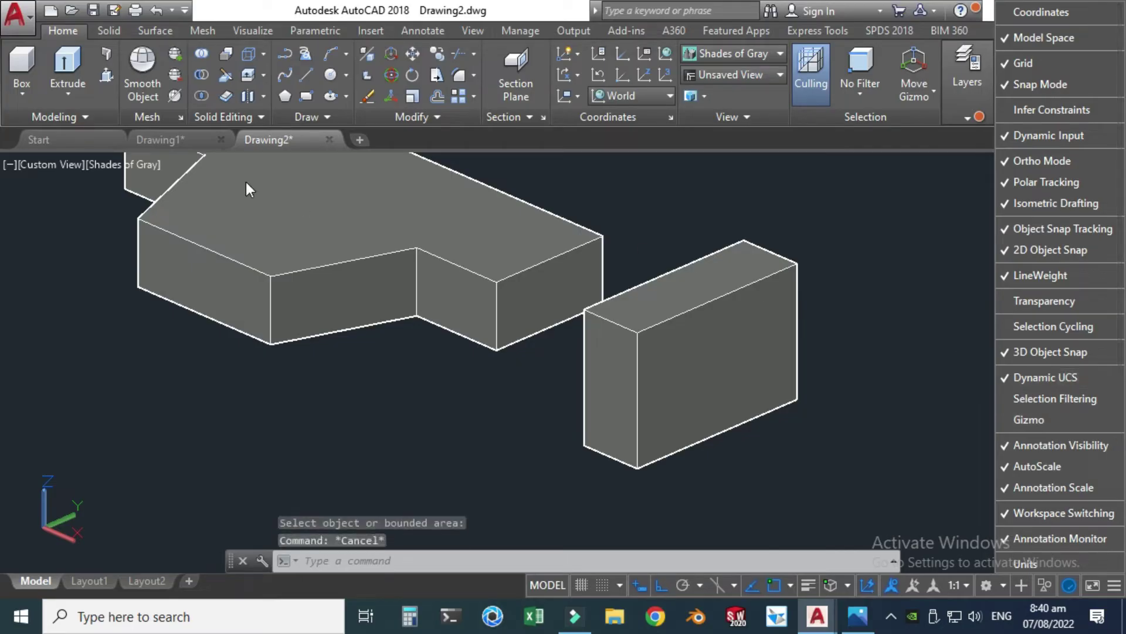
- On the rib block's long side face, draw a line 14 units along the top edge from the rear corner, continuing to the lower front corner
left_click(306, 75)
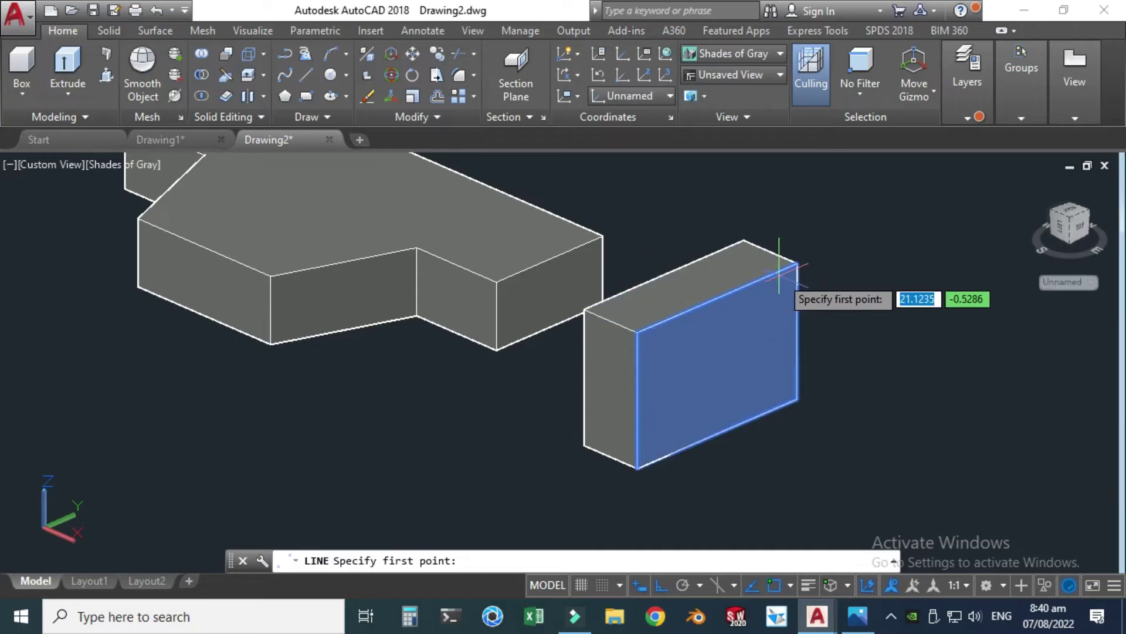
left_click(797, 263)
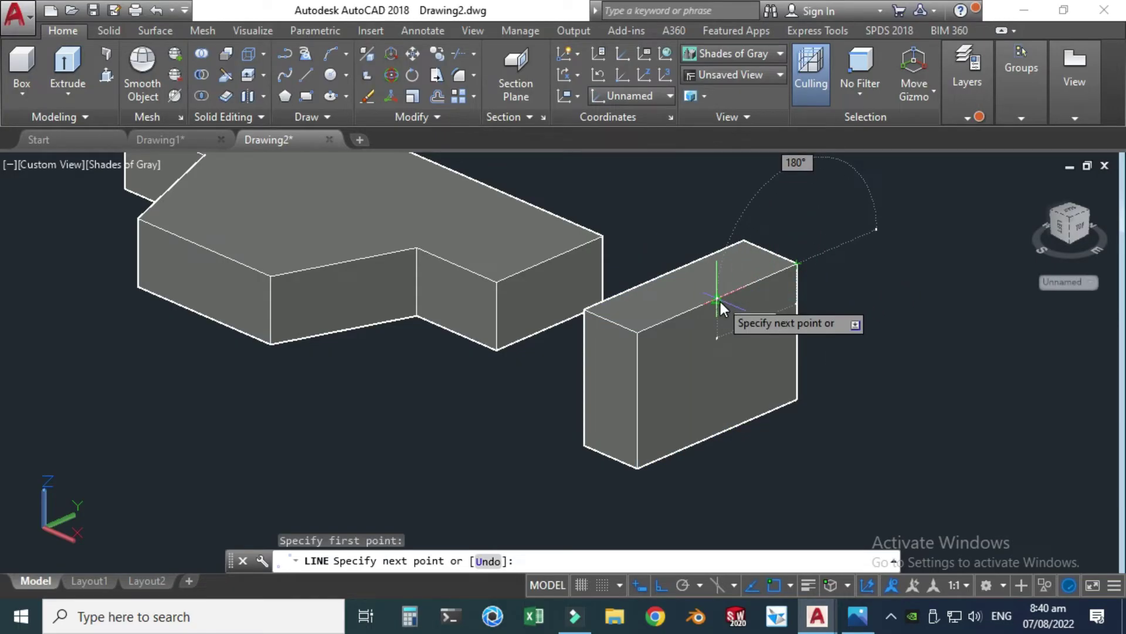
type("14")
key("Return")
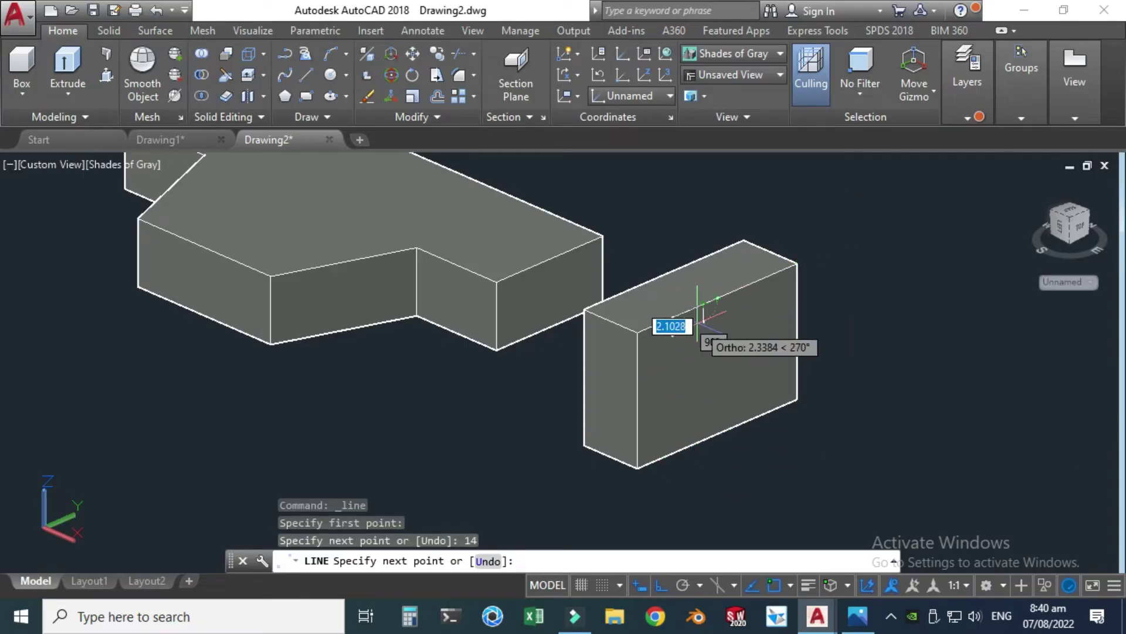
left_click(637, 468)
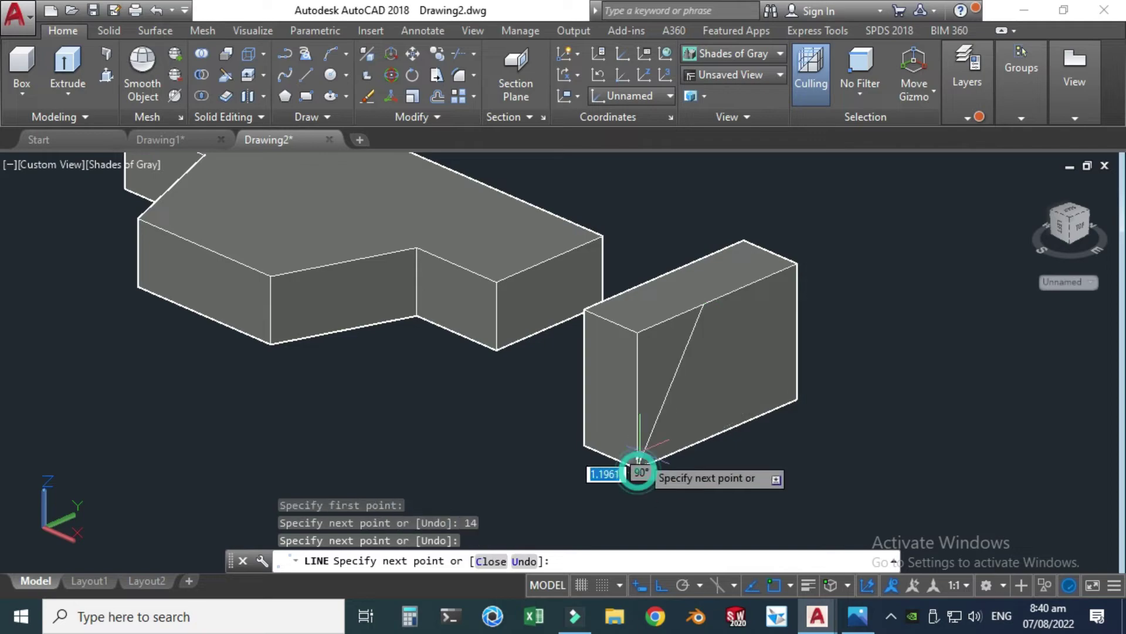
key("Escape")
scroll(572, 311, "up", 2)
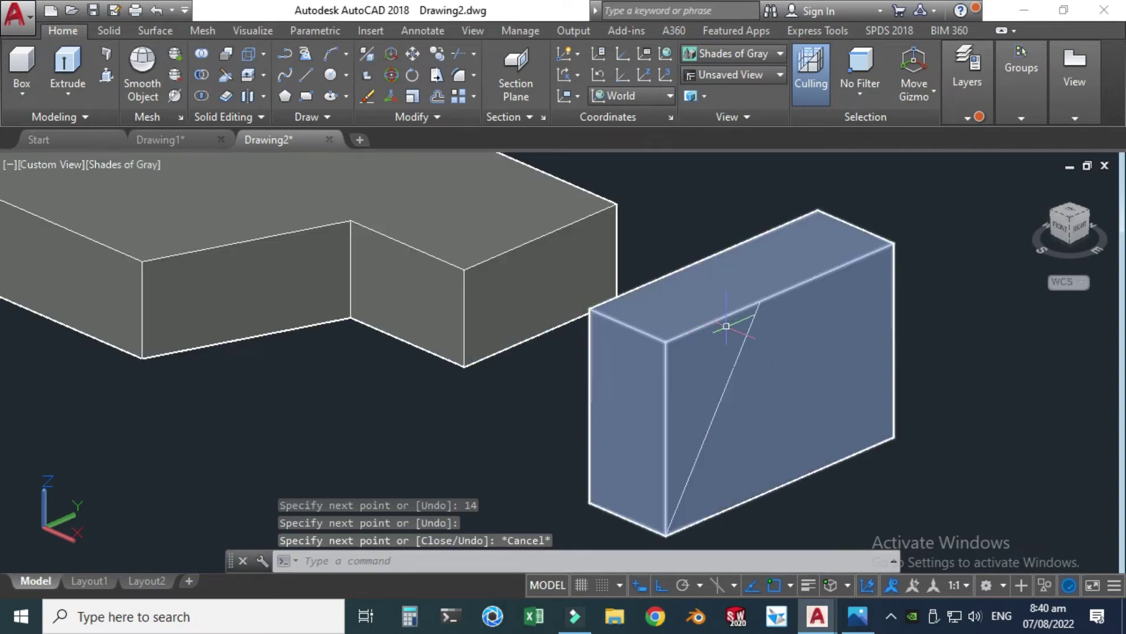
scroll(622, 364, "down", 2)
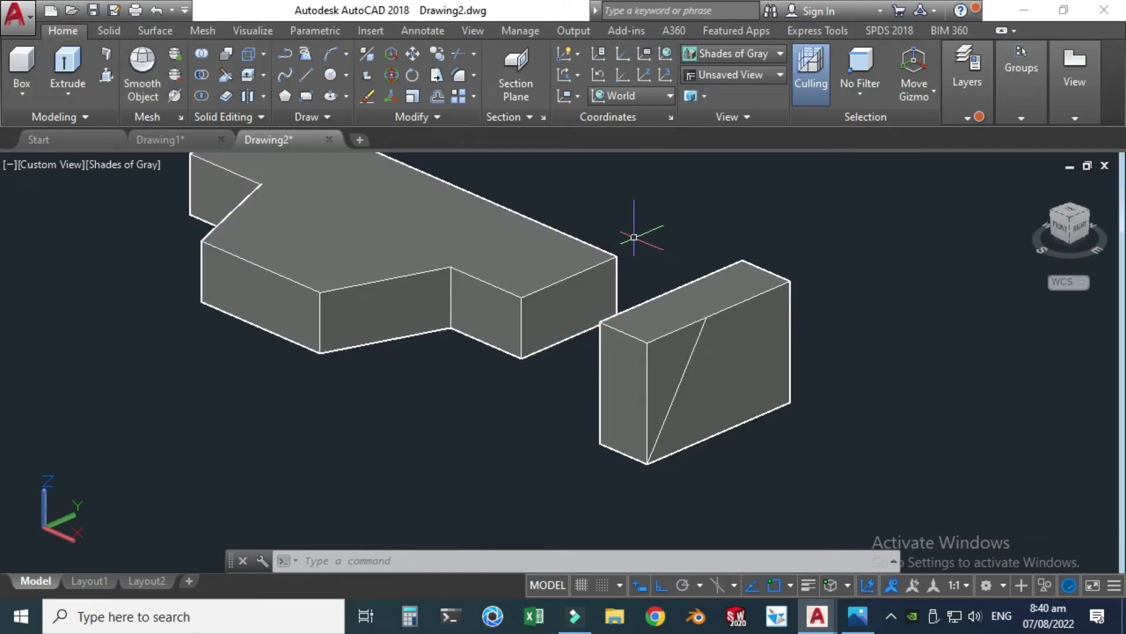
- Presspull the triangular area on the side face through the block's full width to cut the sloped front of the rib
left_click(106, 77)
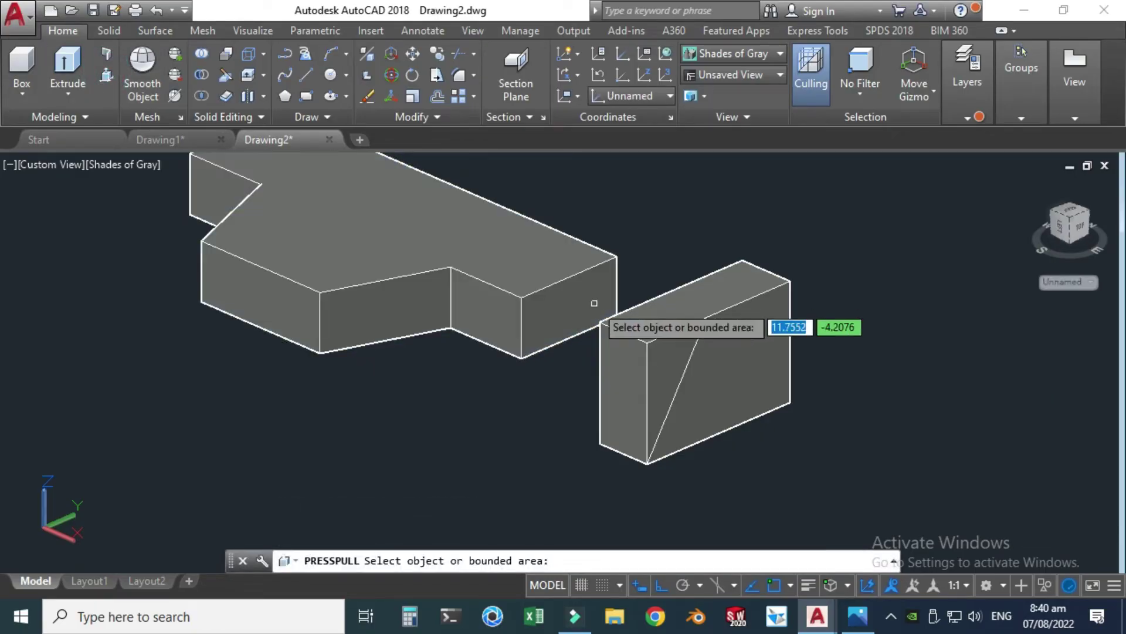
scroll(671, 359, "up", 2)
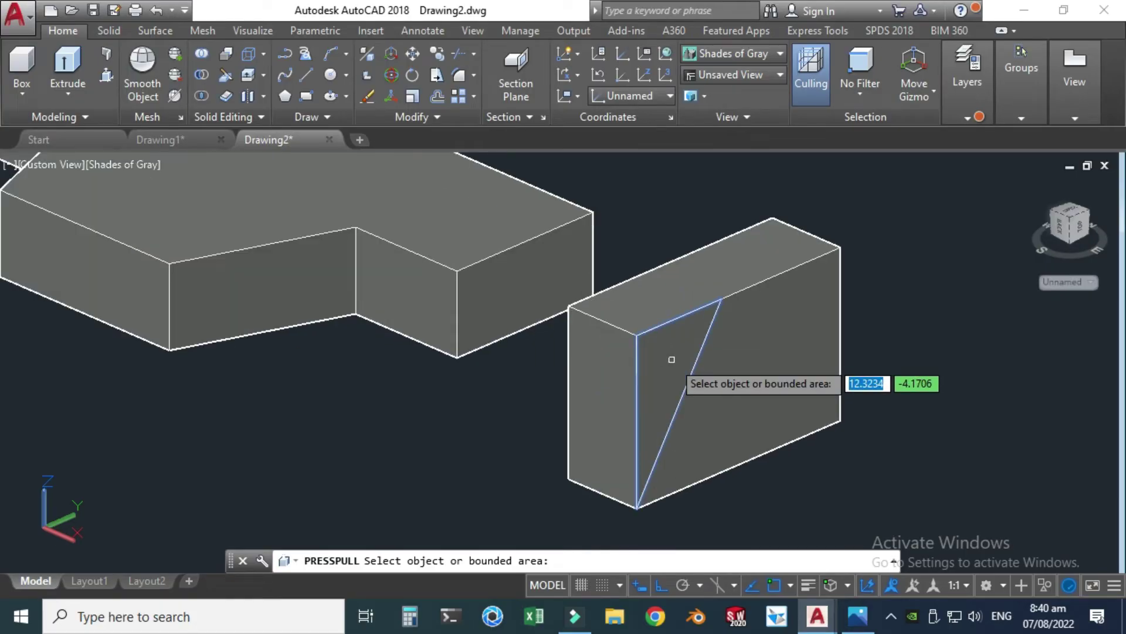
left_click(671, 359)
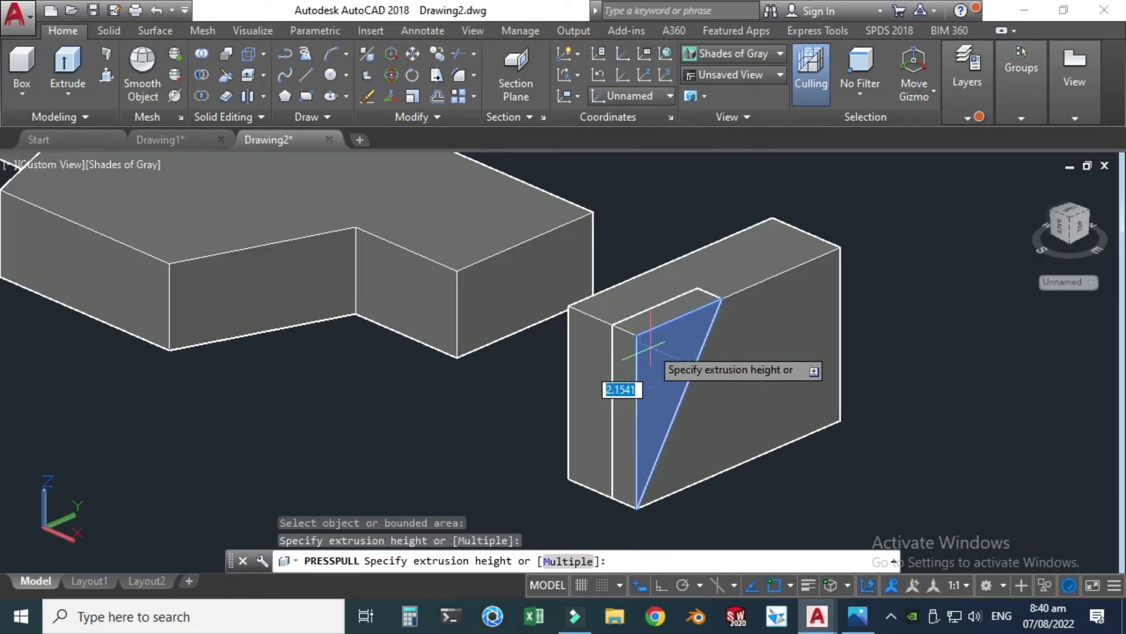
left_click(568, 306)
key("Return")
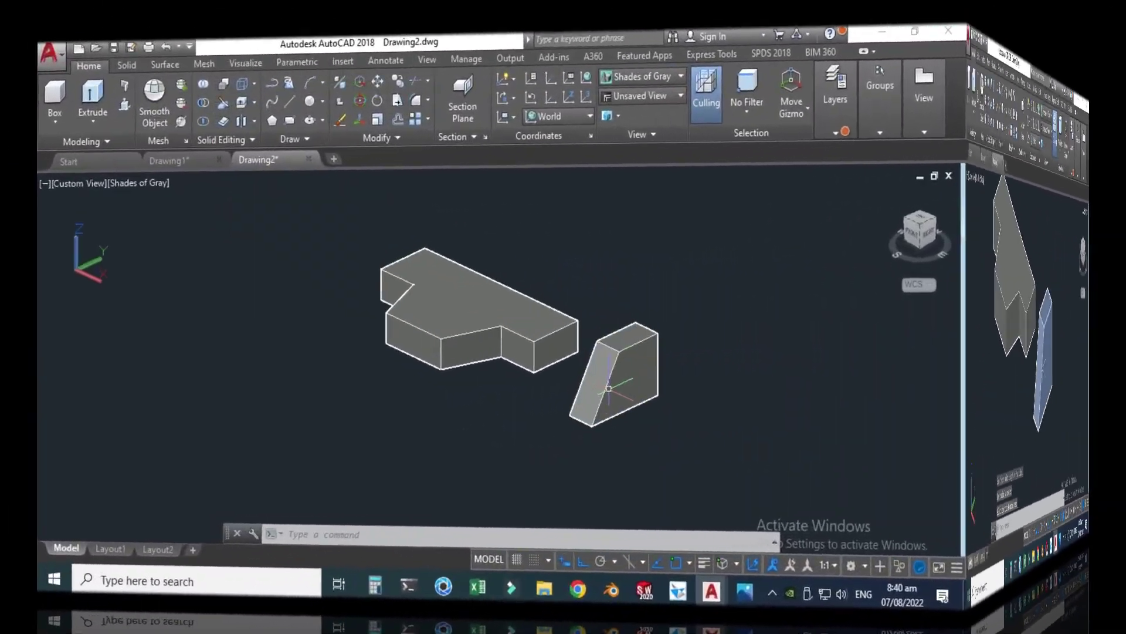
scroll(517, 267, "up", 1)
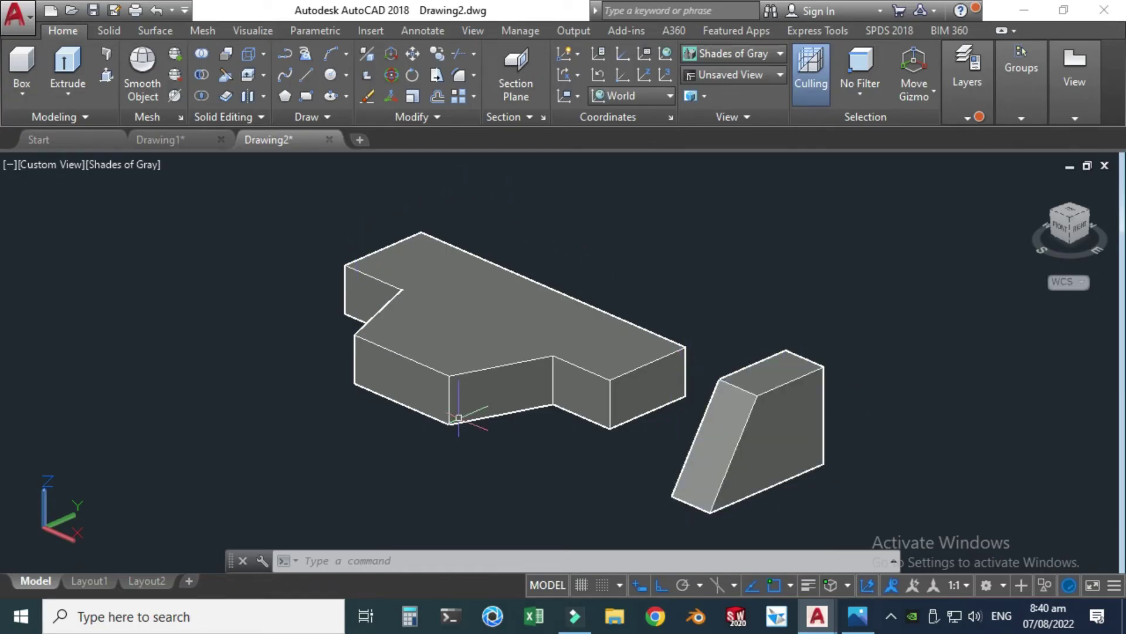
- Check the rib position in the reference image and draw a 24-unit line along the base's upper rear edge from its right corner, continuing perpendicularly outward
left_click(858, 617)
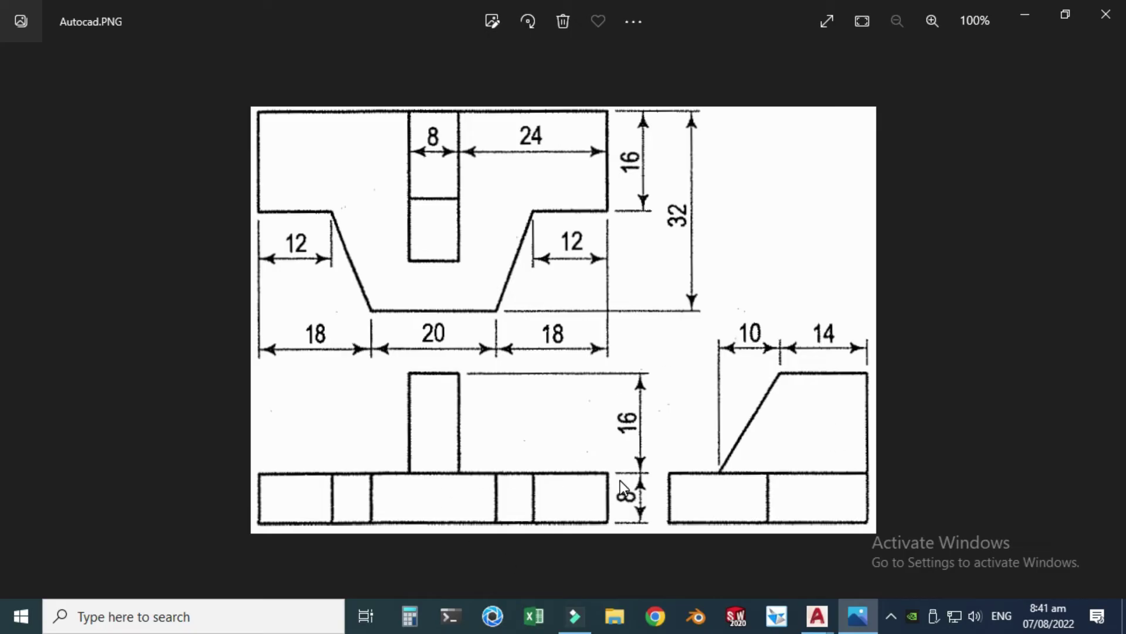
mouse_move(815, 613)
left_click(877, 539)
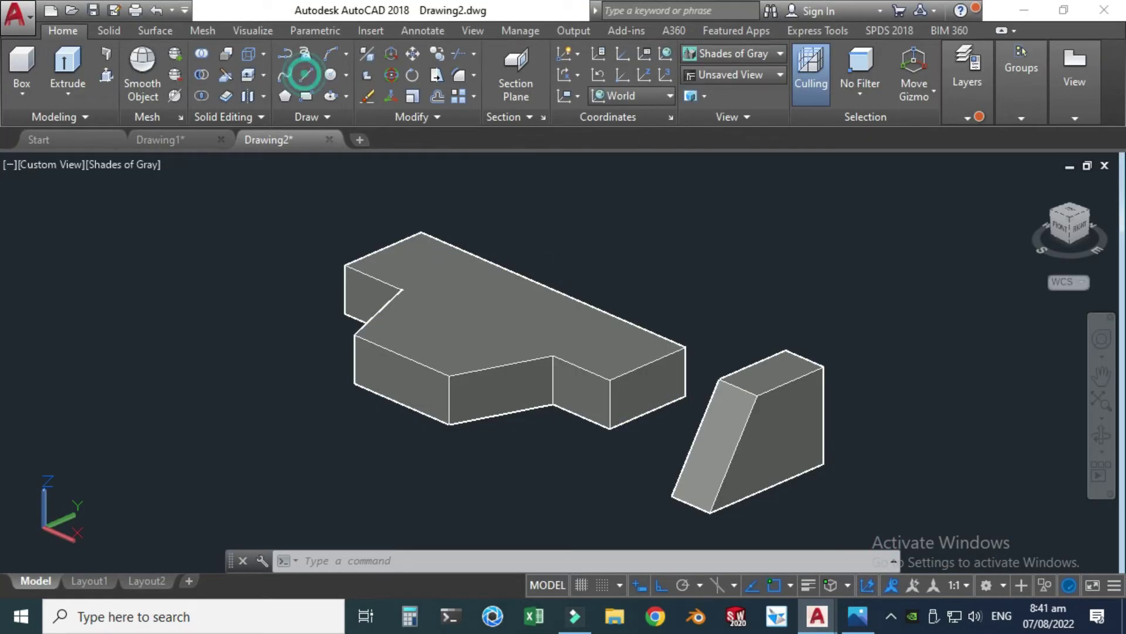
left_click(305, 74)
left_click(684, 346)
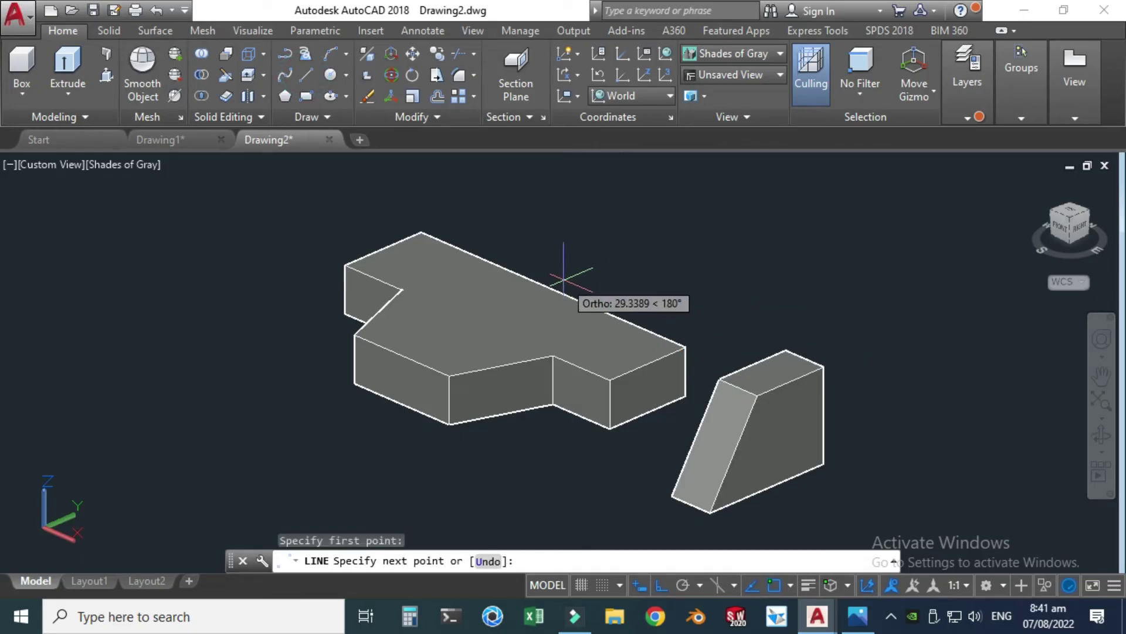
type("24")
key("Return")
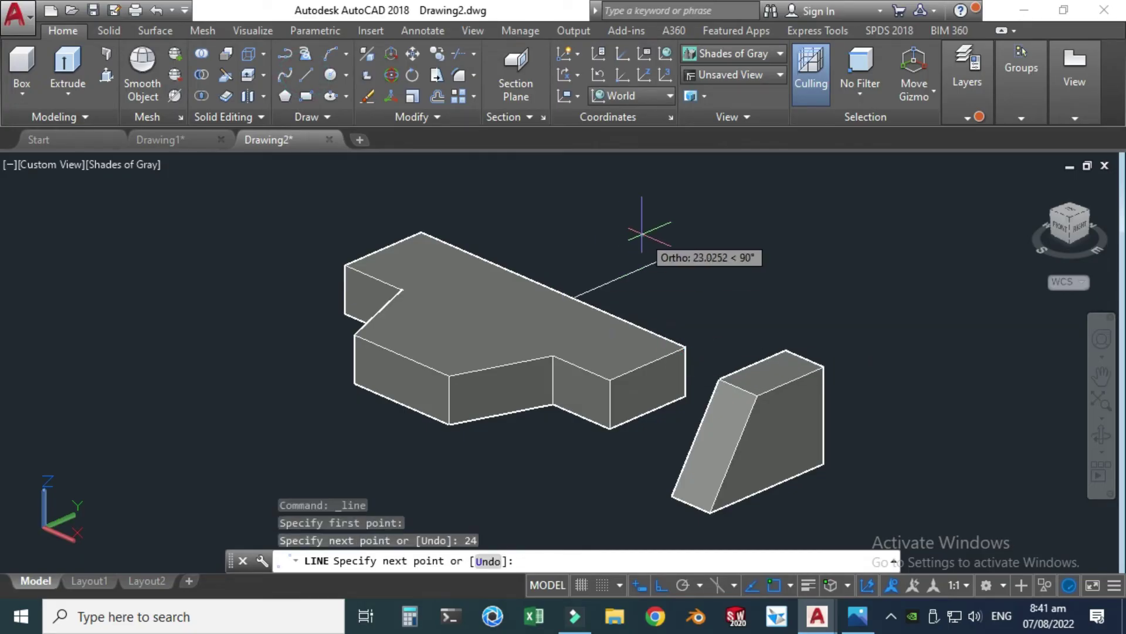
left_click(603, 262)
key("Escape")
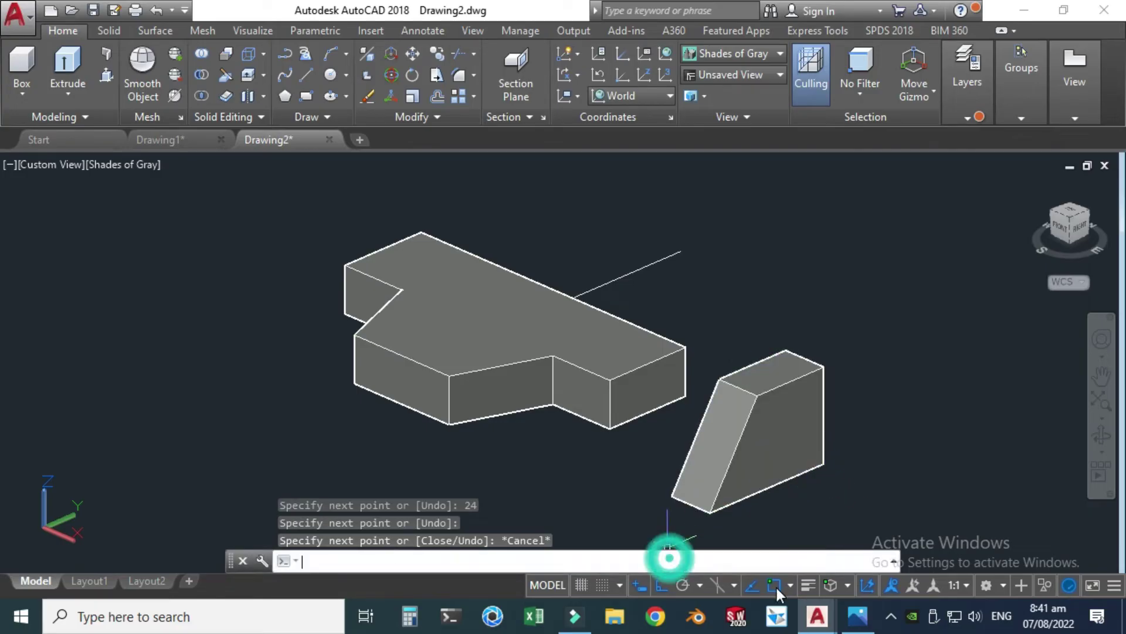
- Use 3DMOVE to place the rib's lower rear right corner at the construction line's start on the base's upper rear edge
type("3d")
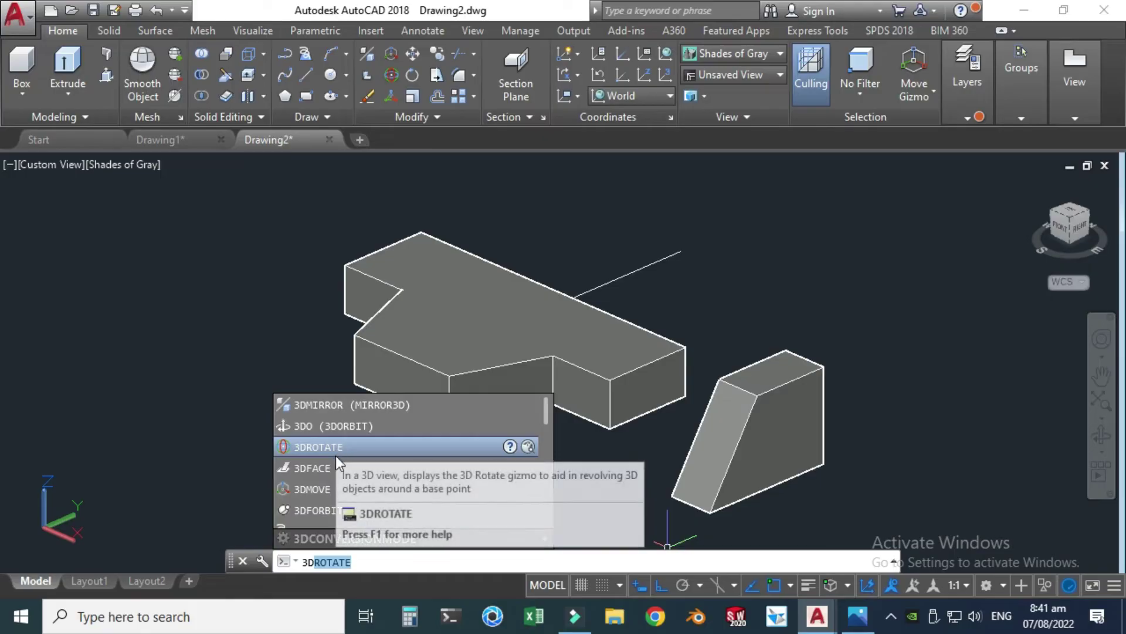
left_click(321, 490)
left_click(750, 441)
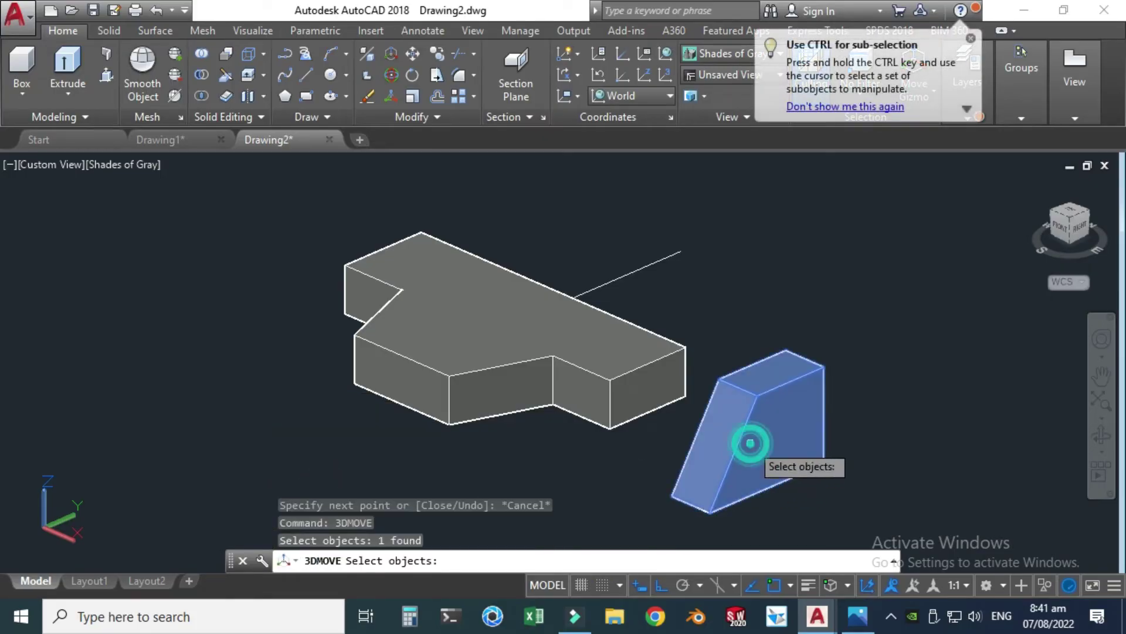
key("Return")
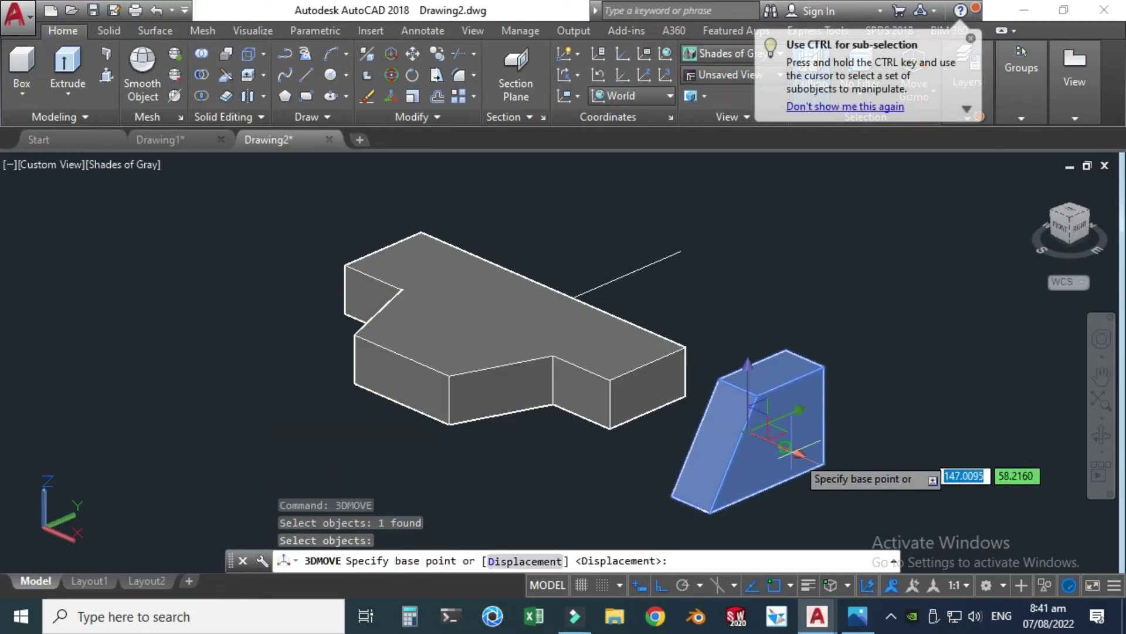
left_click(823, 463)
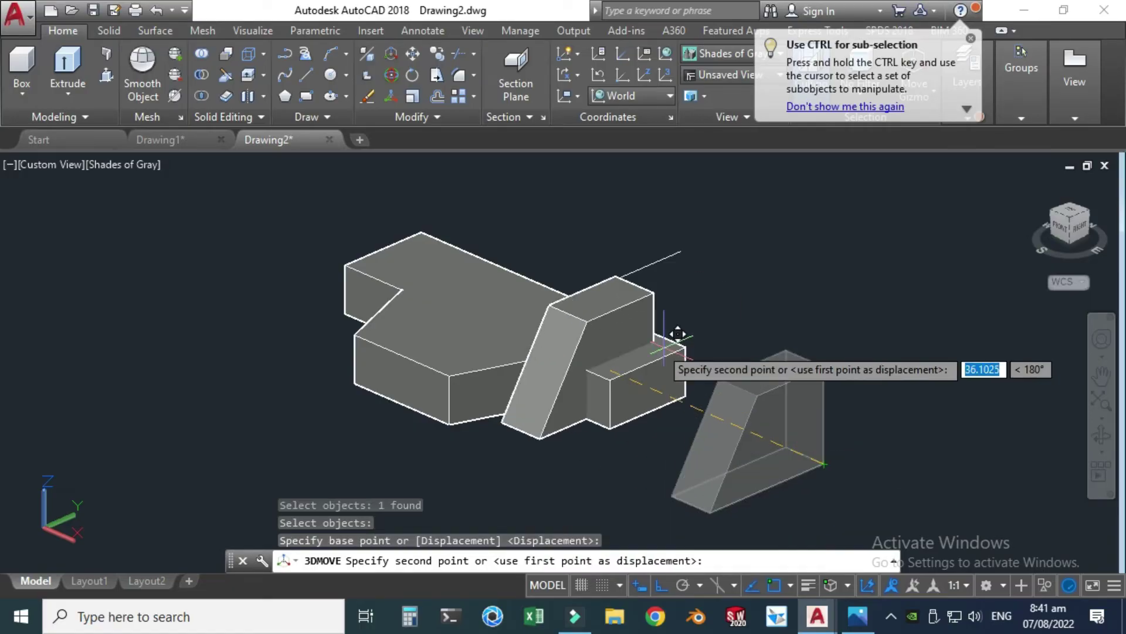
left_click(572, 298)
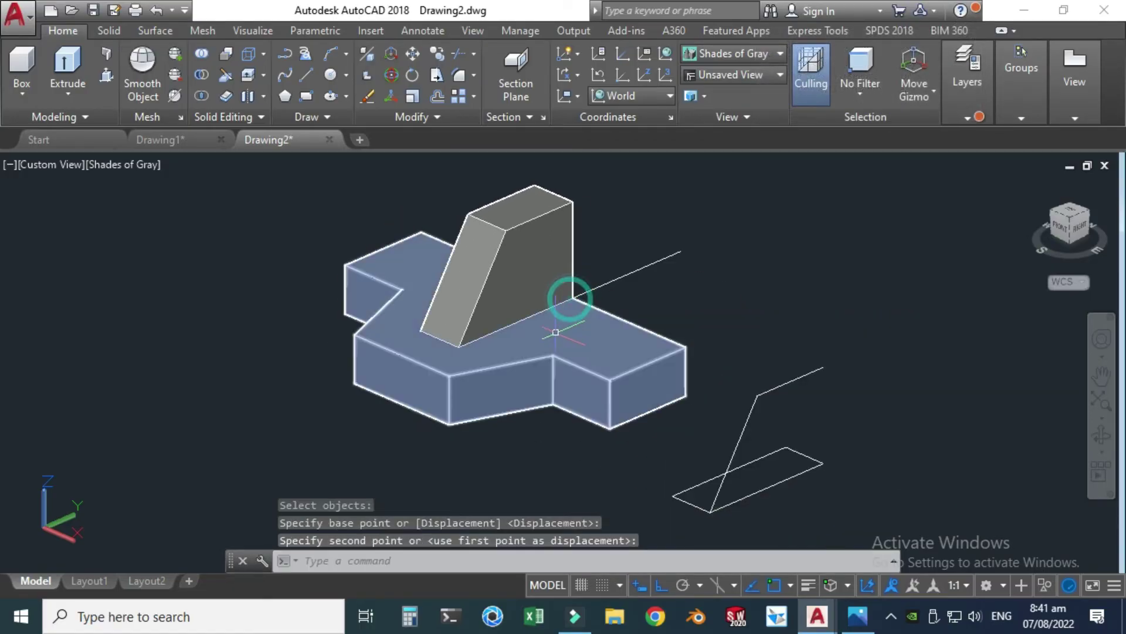
key("Escape")
- Erase the leftover rib footprint and slope lines beside the base and the construction line extending behind the rib
scroll(816, 512, "down", 2)
scroll(816, 512, "up", 1)
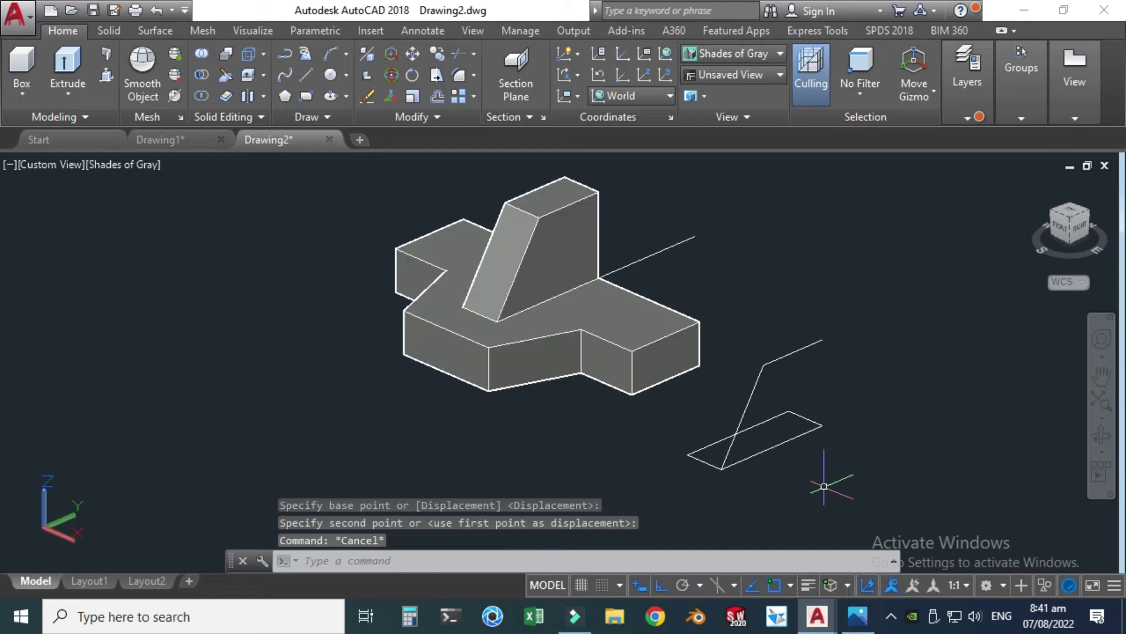
left_click(831, 486)
left_click(726, 320)
key("Delete")
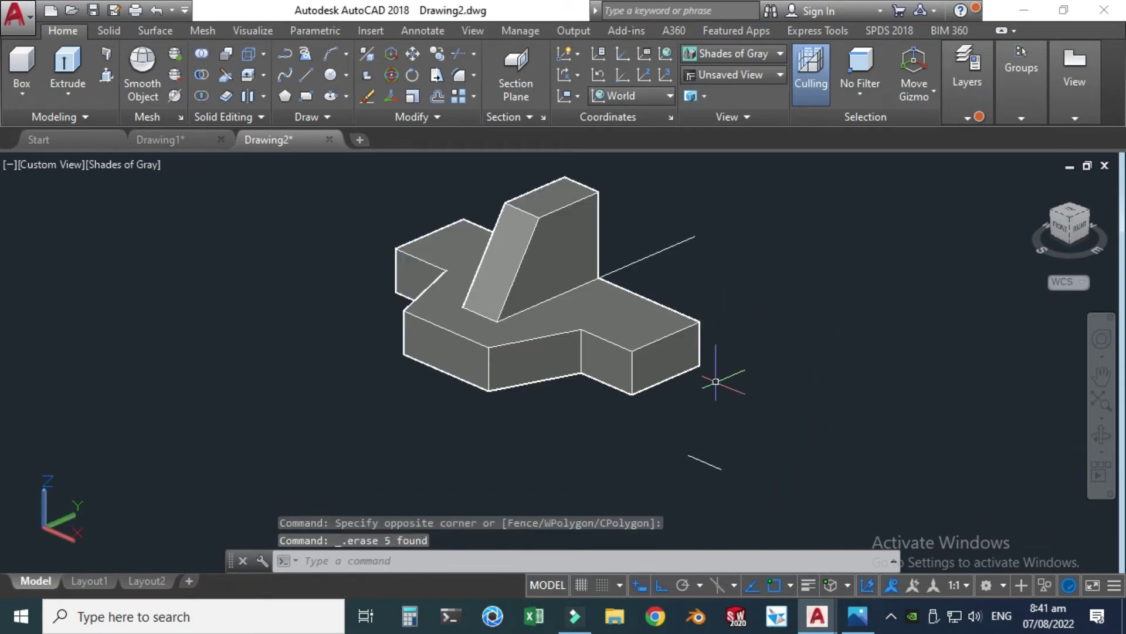
left_click(757, 489)
left_click(657, 415)
key("Delete")
left_click(675, 245)
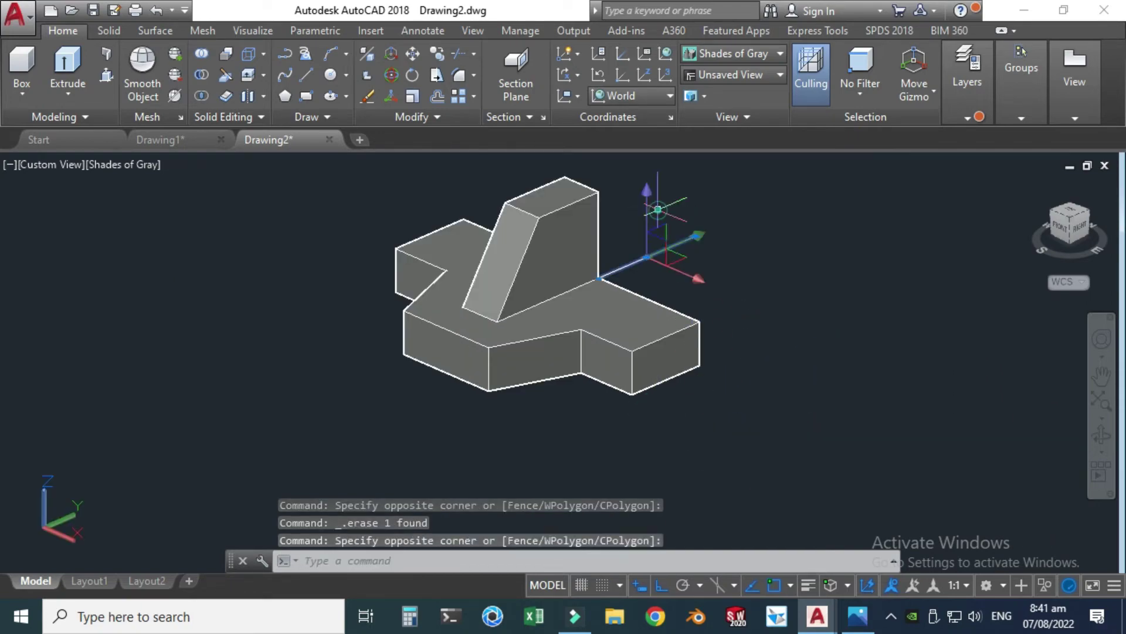
key("Delete")
- Orbit around the assembled part and inspect the rib's position on the base from the Back view
scroll(756, 341, "down", 1)
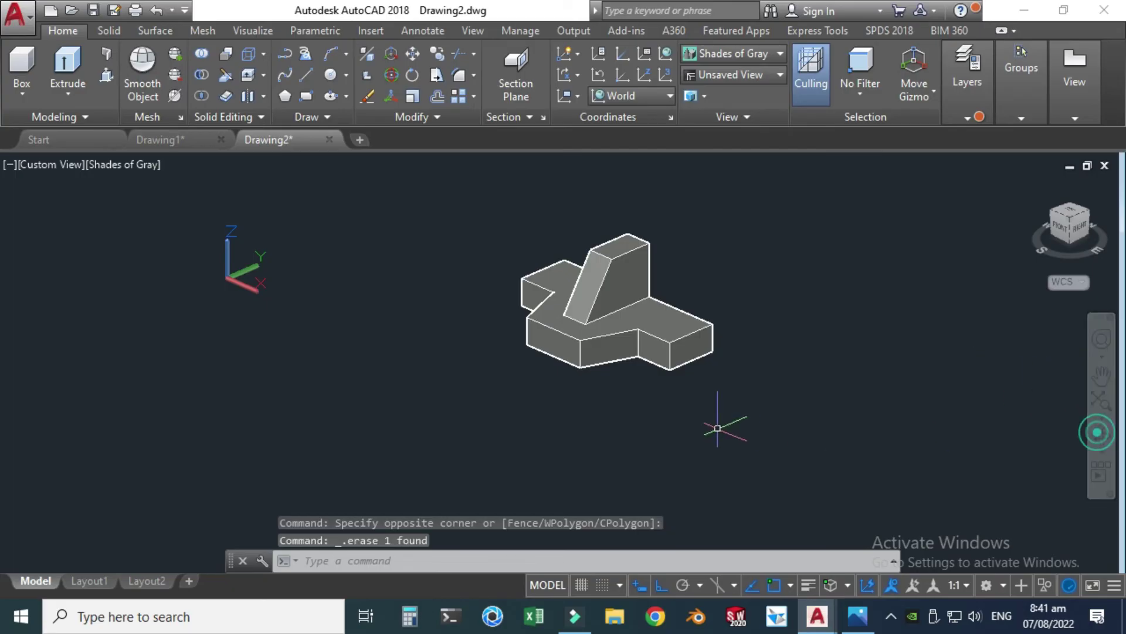
left_click_drag(677, 434, 833, 434)
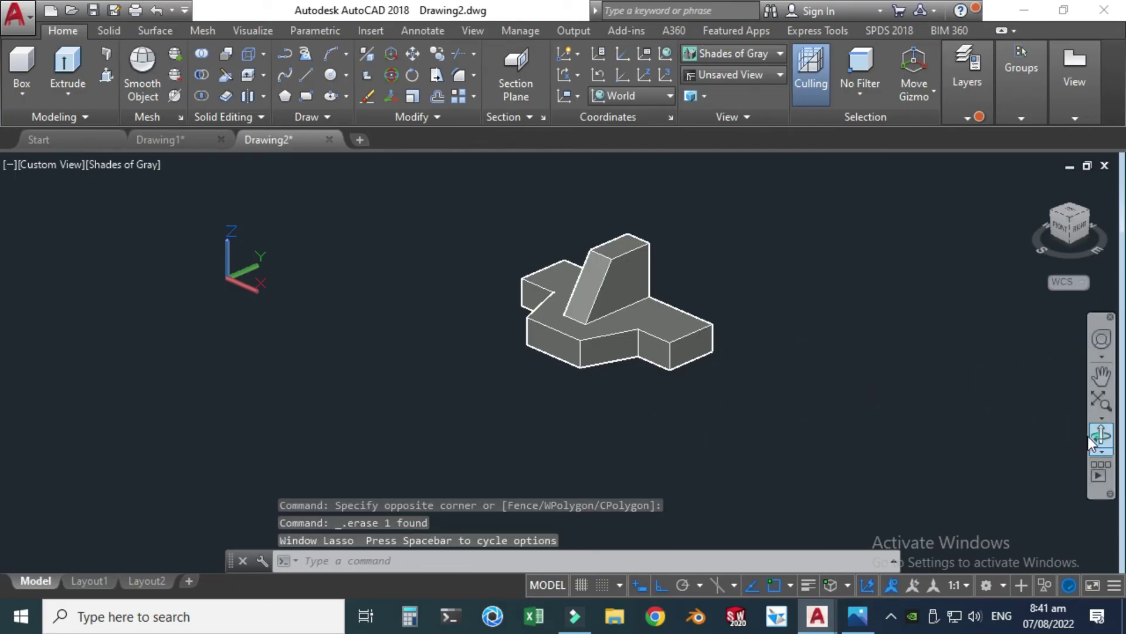
left_click_drag(553, 385, 593, 397)
key("Escape")
key("Escape")
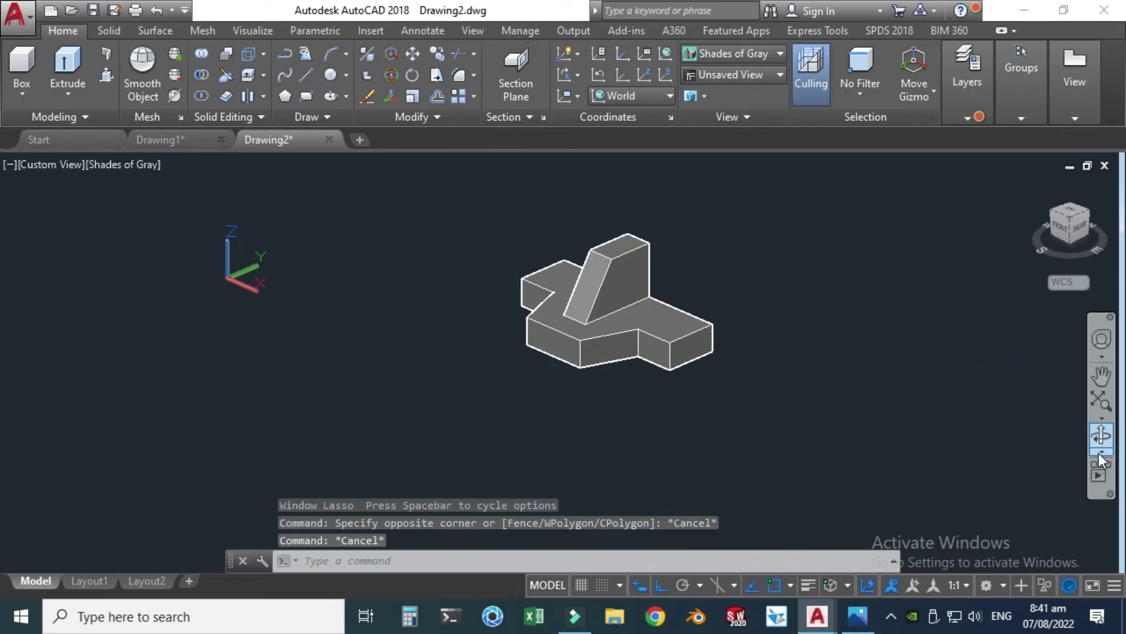
left_click(1100, 456)
left_click(1046, 463)
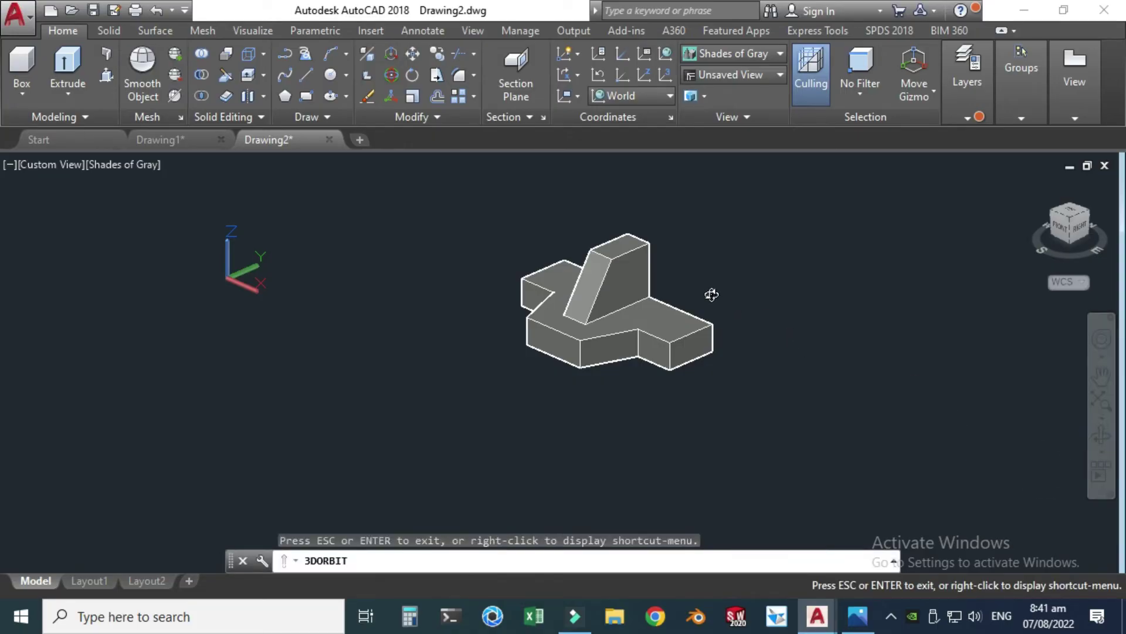
left_click_drag(711, 294, 524, 266)
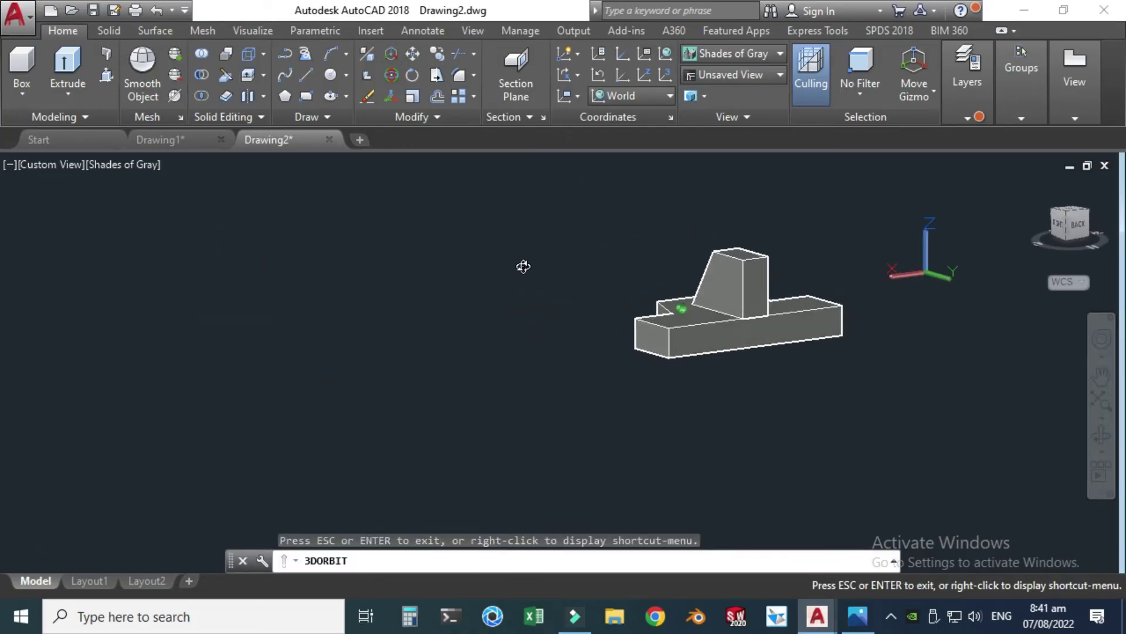
left_click_drag(844, 352, 1067, 266)
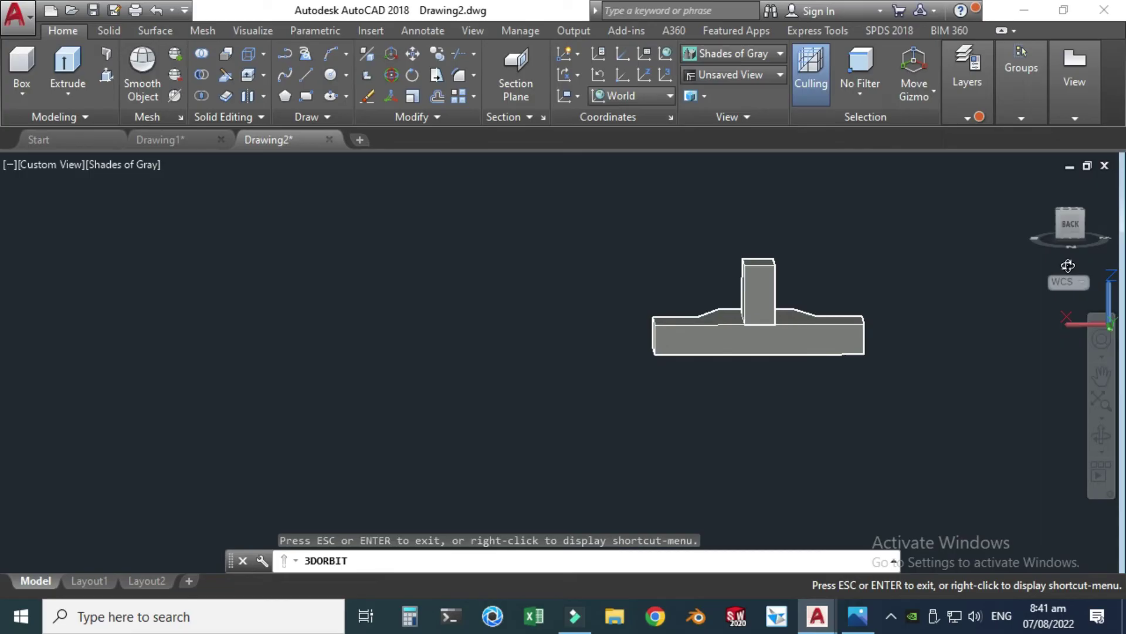
key("Escape")
left_click(1074, 229)
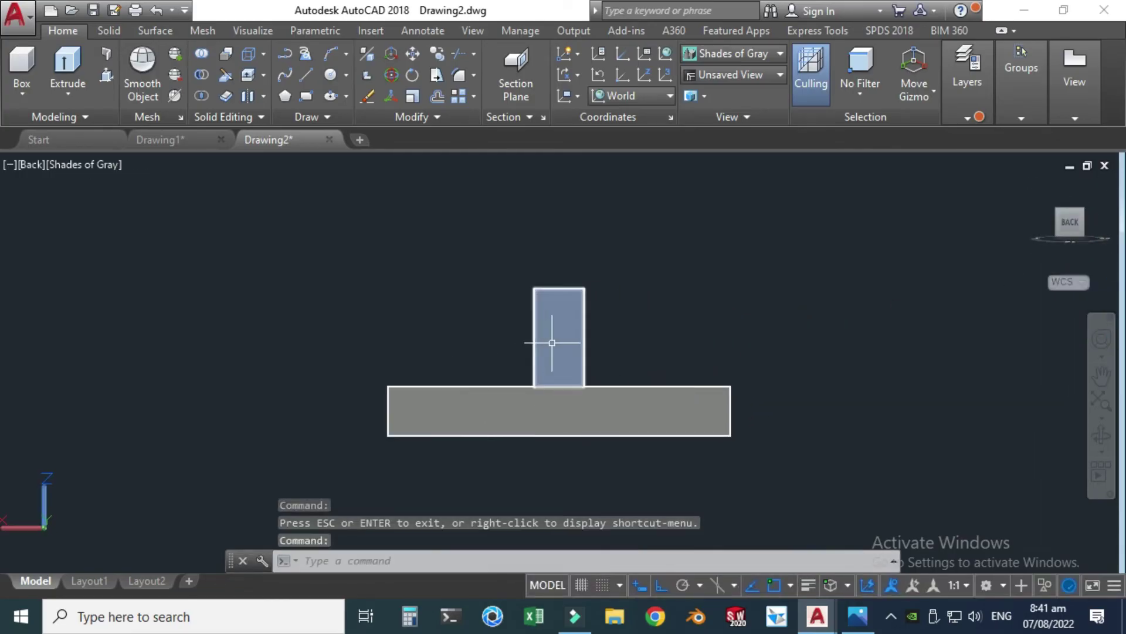
- Switch to the Top view and compare the base outline and rib placement with the reference image's plan view
left_click(1099, 434)
left_click_drag(733, 411, 543, 343)
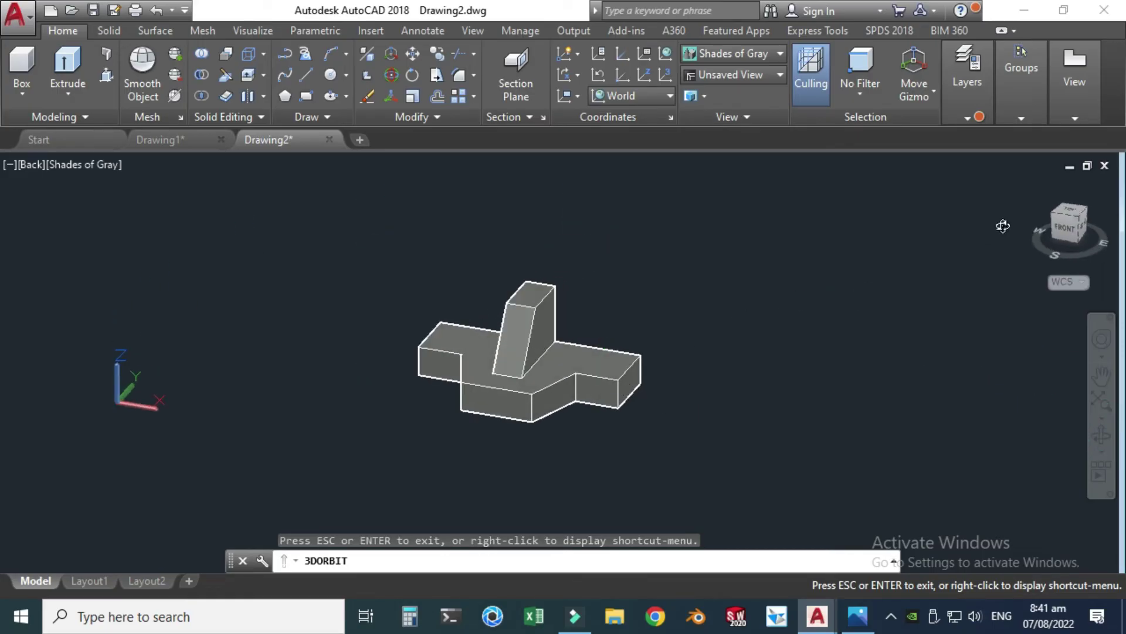
key("Escape")
left_click(1069, 211)
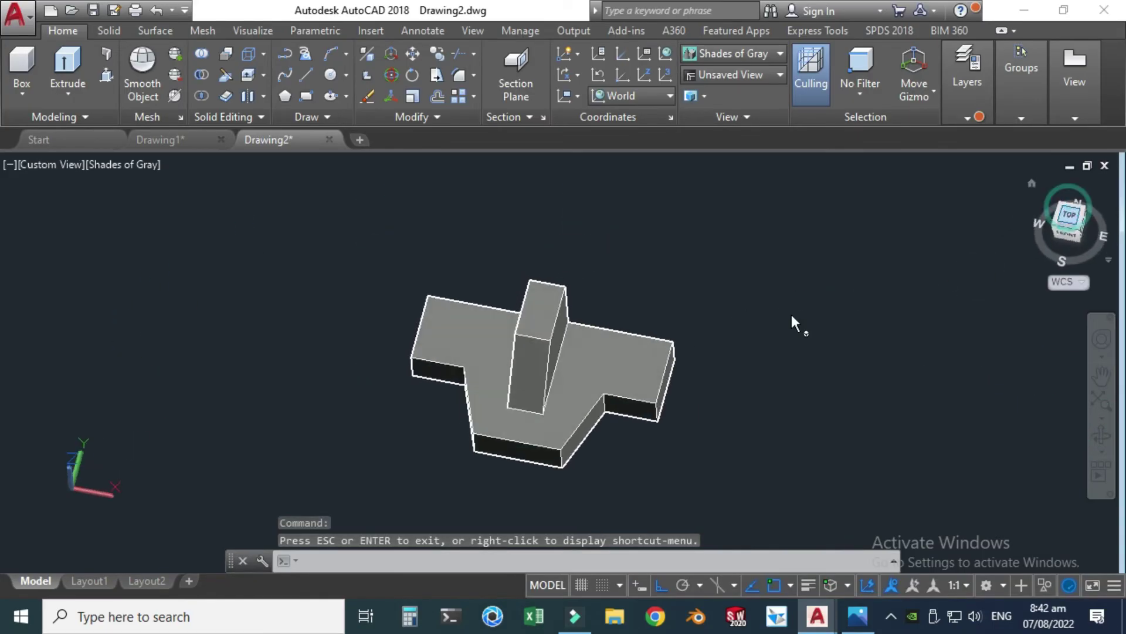
left_click(857, 616)
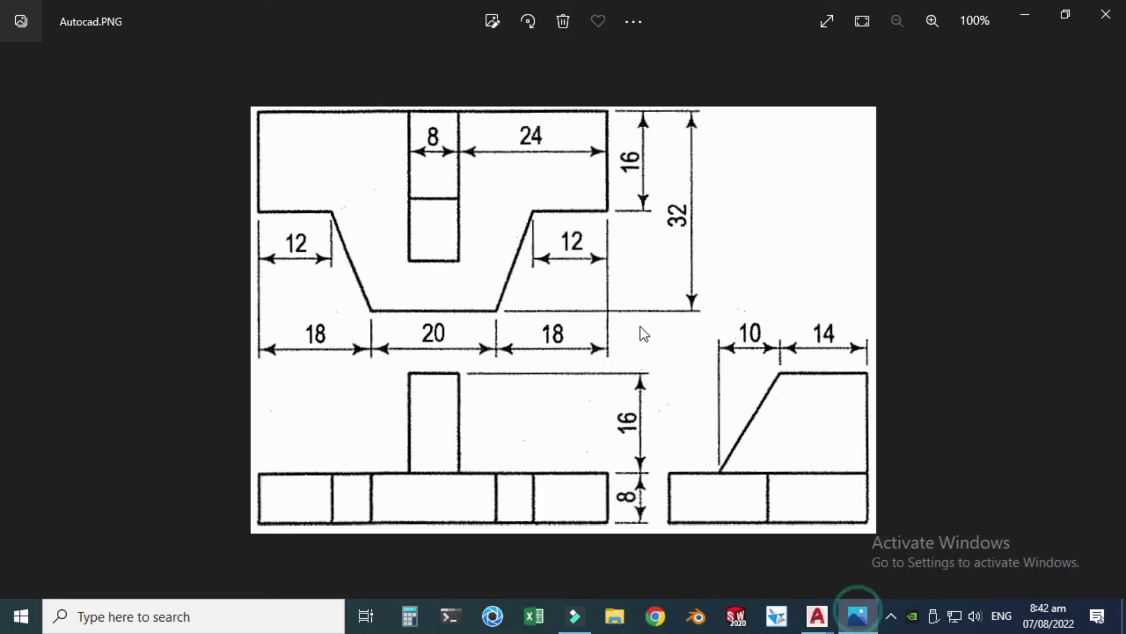
left_click(857, 618)
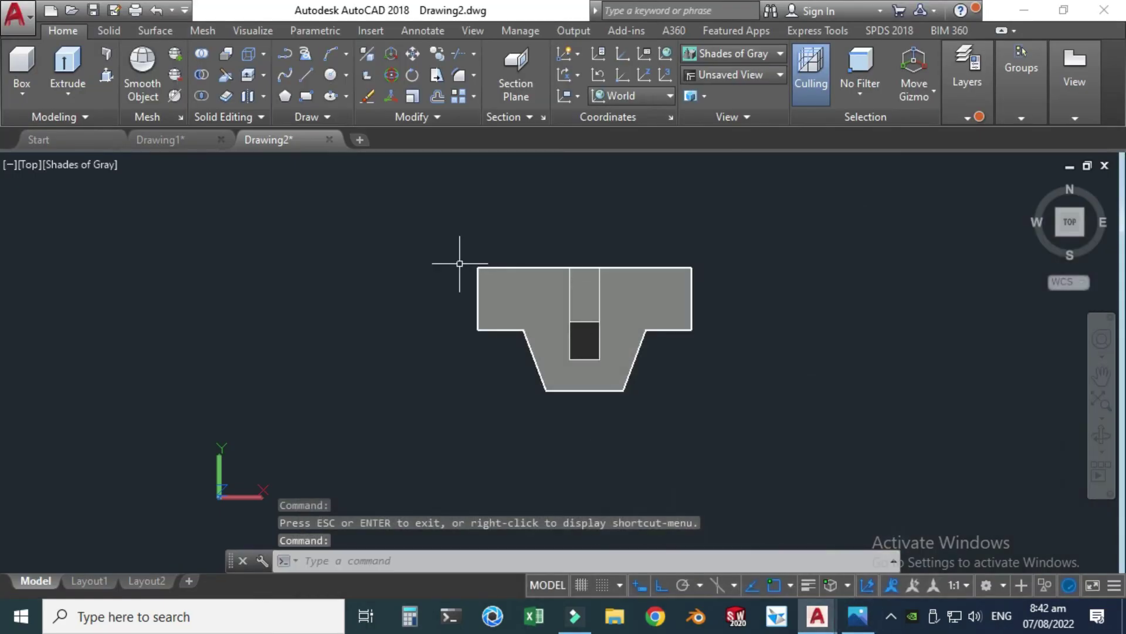
scroll(558, 314, "up", 3)
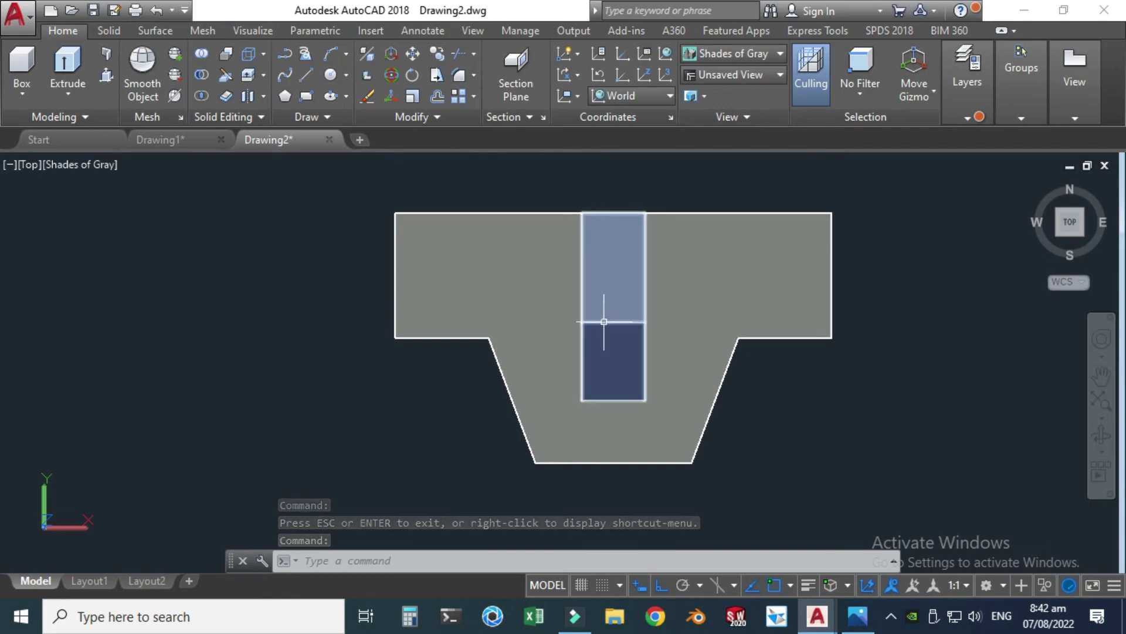
key("Escape")
key("Escape")
key("Escape")
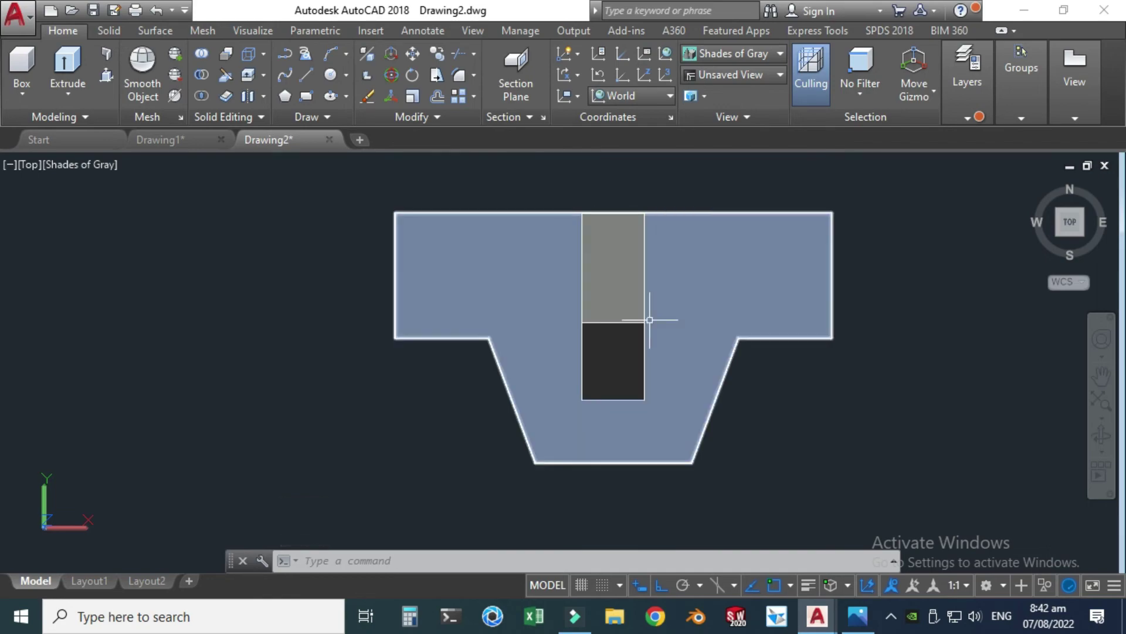
left_click(858, 618)
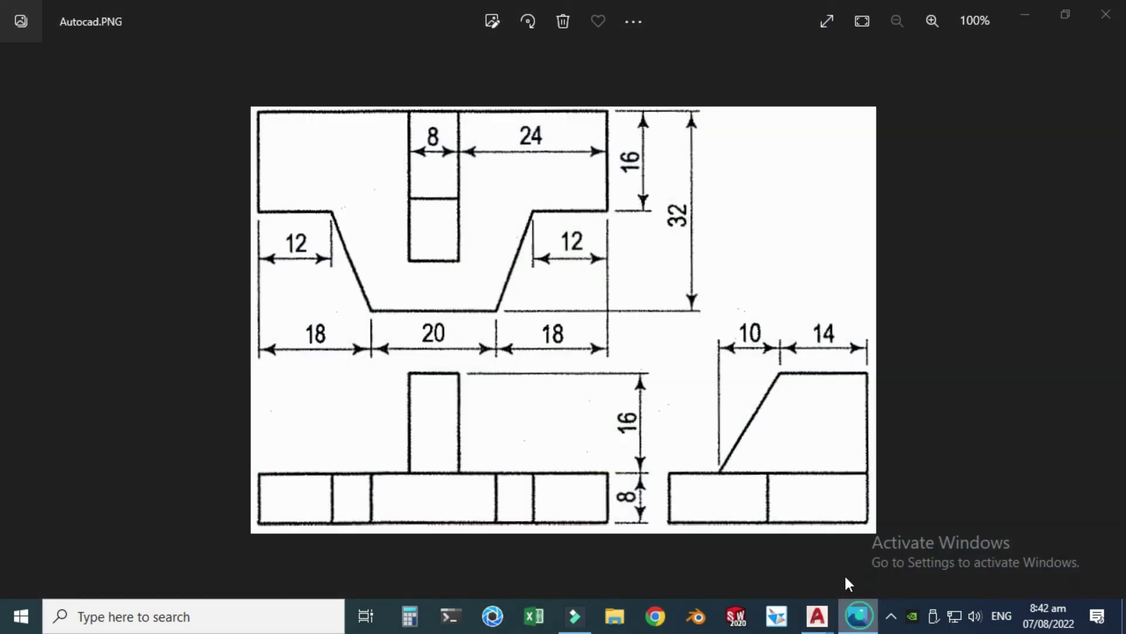
left_click(857, 616)
- Switch to the Front view and compare the base segments and rib with the reference image's front elevation
left_click(1100, 437)
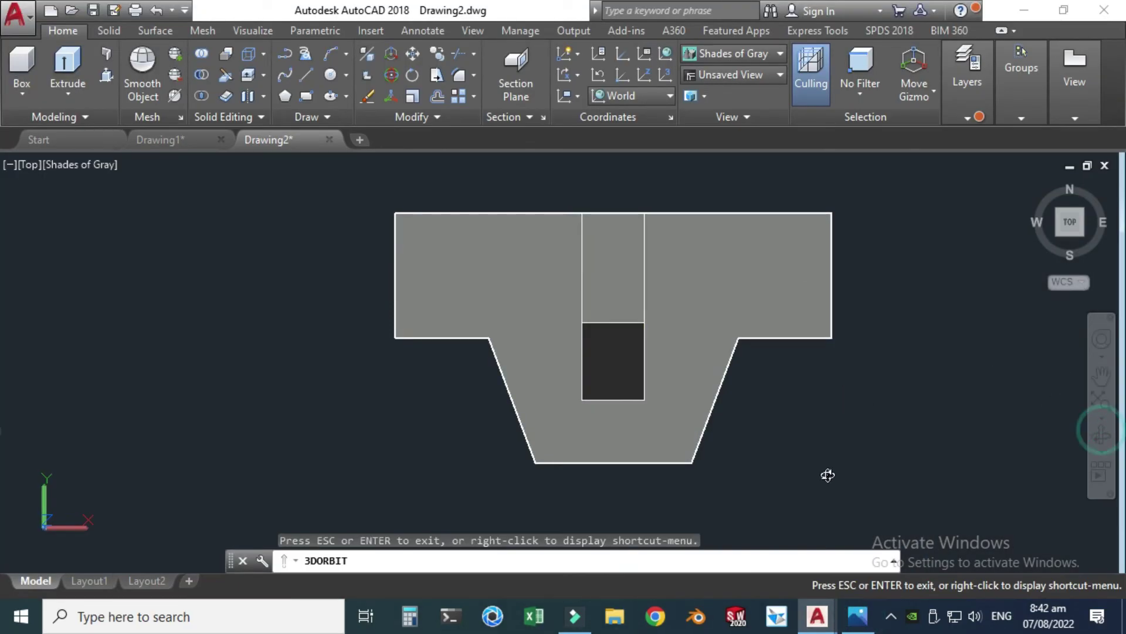
left_click_drag(827, 475, 787, 298)
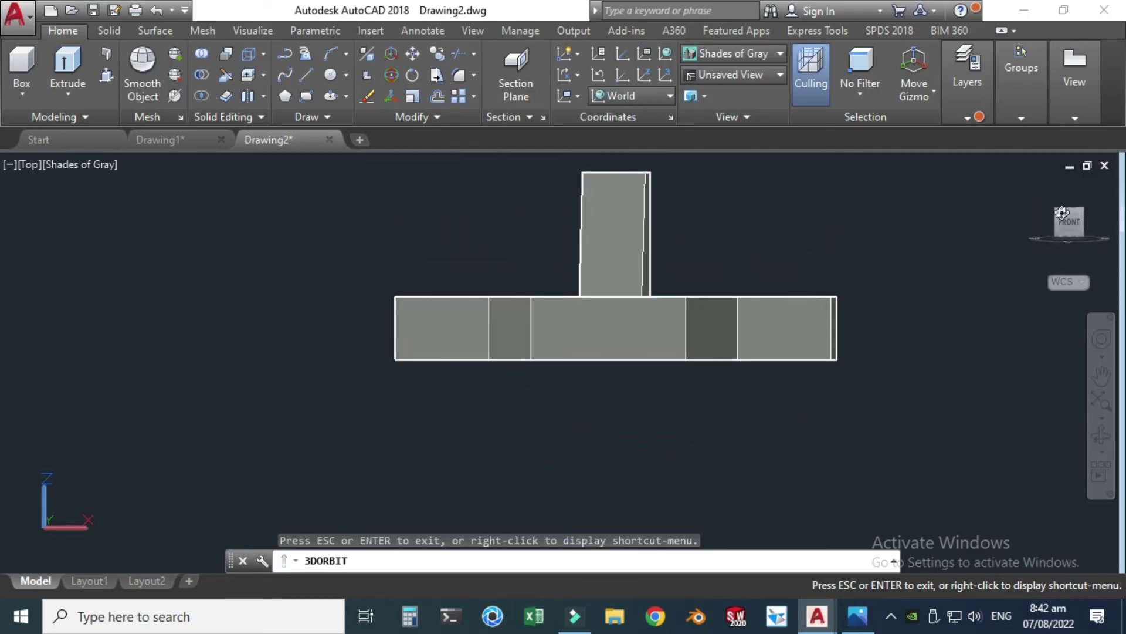
key("Escape")
left_click(1071, 222)
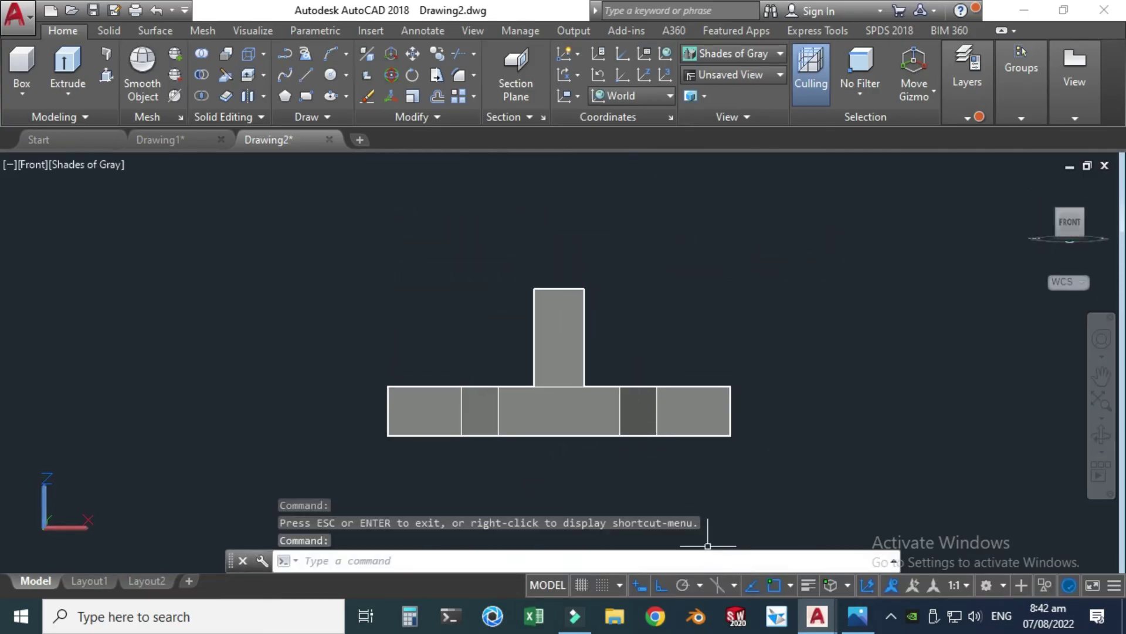
key("alt+Tab")
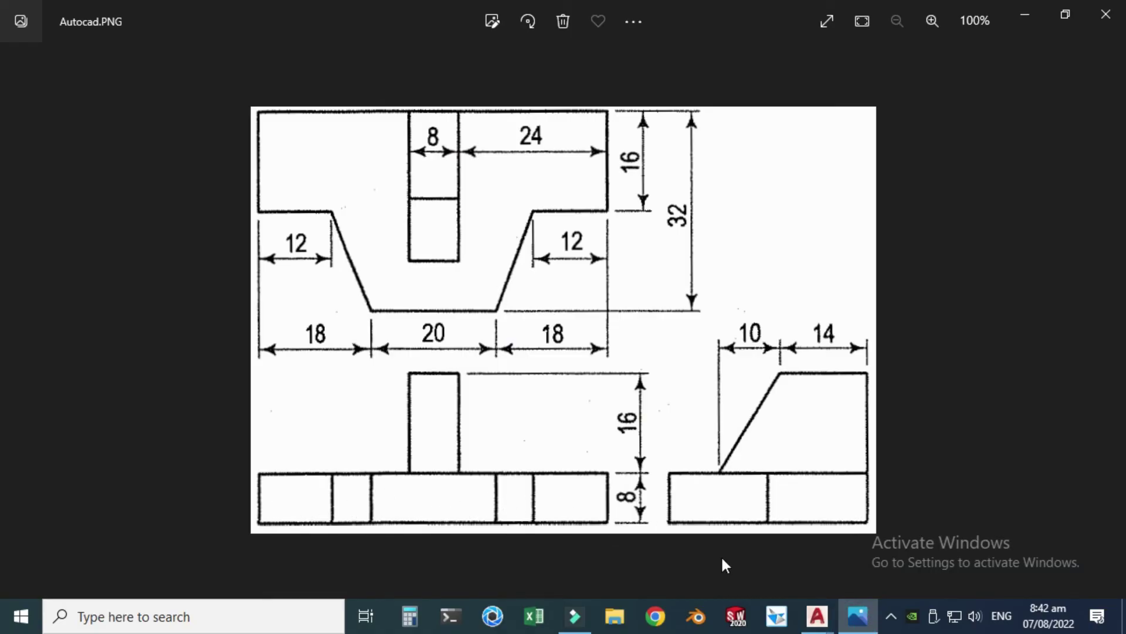
left_click(857, 615)
scroll(493, 423, "up", 3)
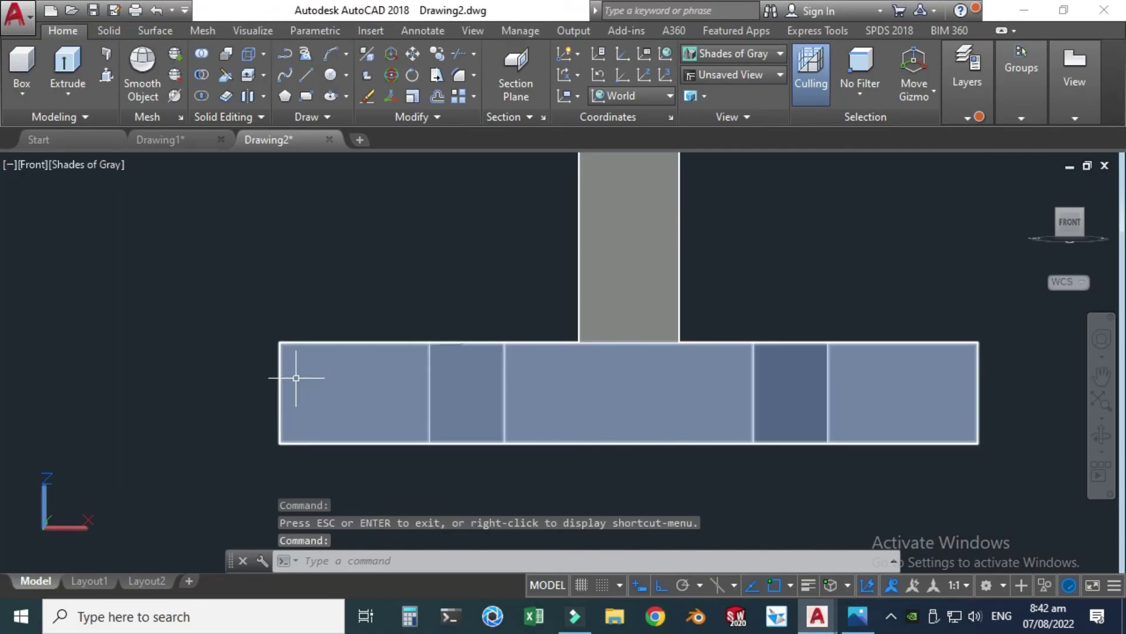
scroll(794, 367, "down", 5)
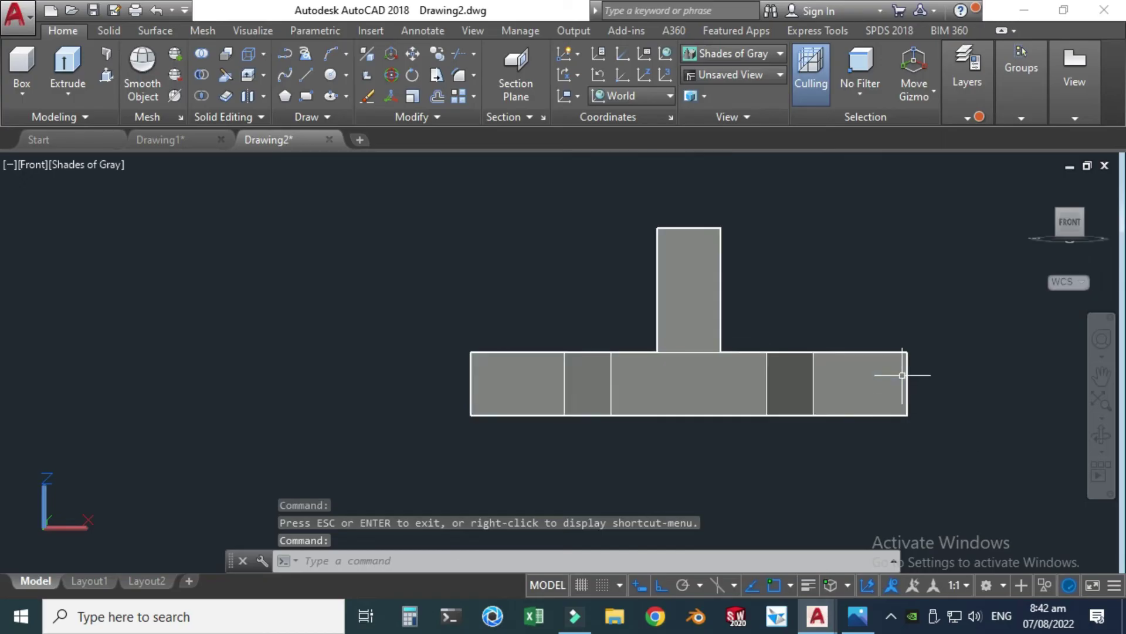
- Switch to the Right view and compare the rib's sloped profile with the side elevation in the reference image
left_click(1101, 436)
left_click_drag(1033, 388, 844, 375)
key("Escape")
left_click(1081, 223)
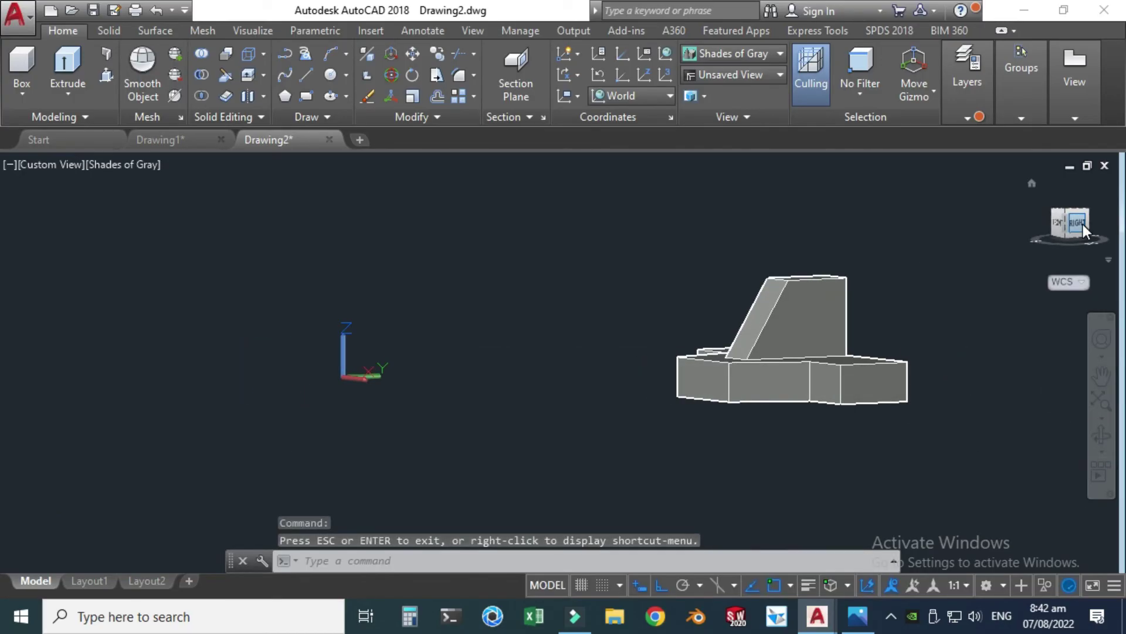
left_click(858, 616)
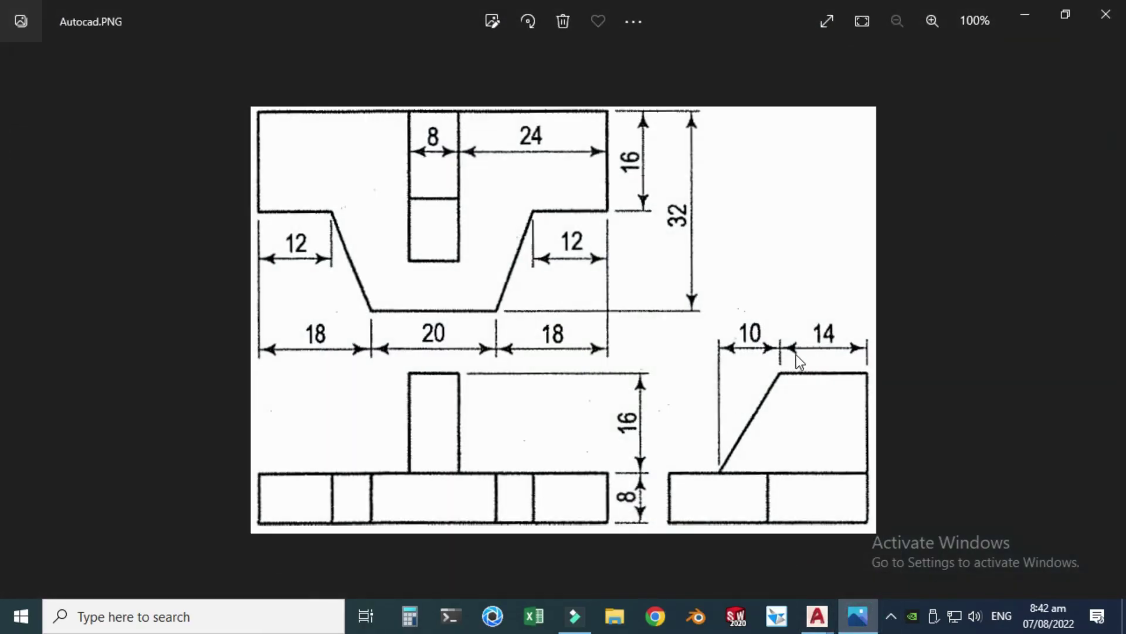
left_click(858, 616)
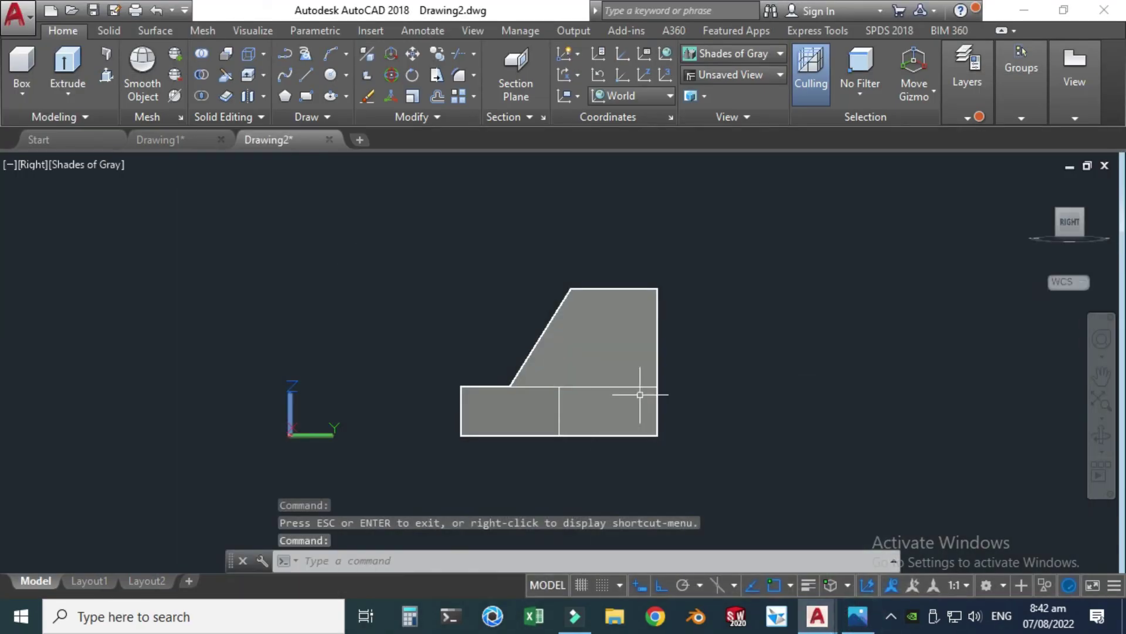
- Orbit to an angled 3D view and try moving the rib off the base along the Y axis
left_click(1101, 434)
left_click_drag(498, 337, 630, 249)
scroll(630, 249, "down", 2)
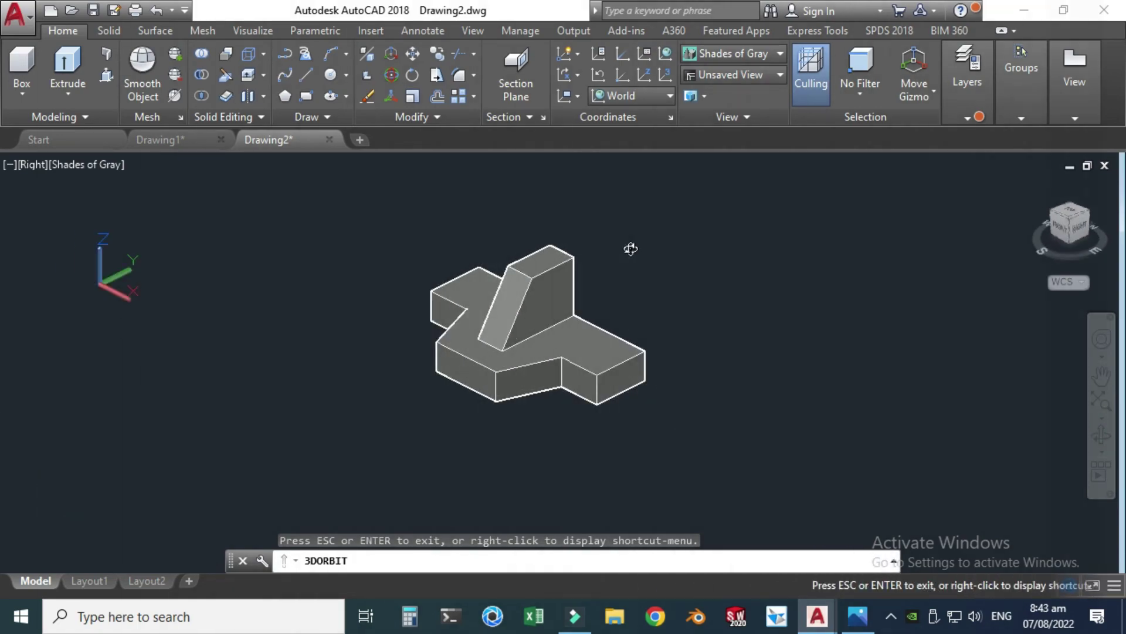
key("Escape")
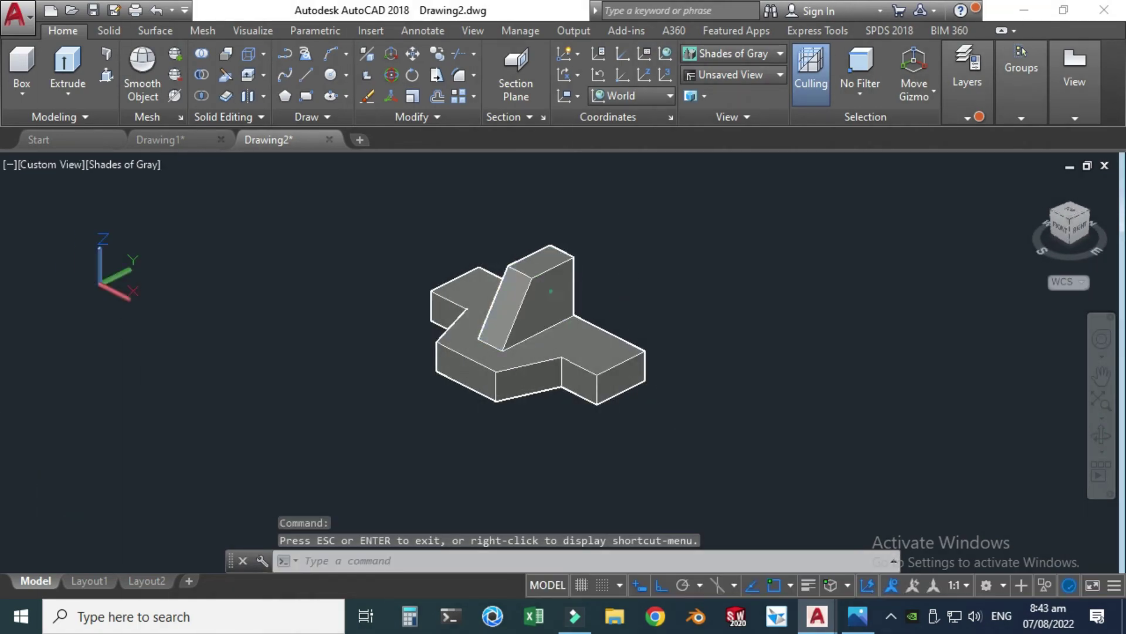
left_click(568, 291)
left_click(575, 277)
left_click(610, 259)
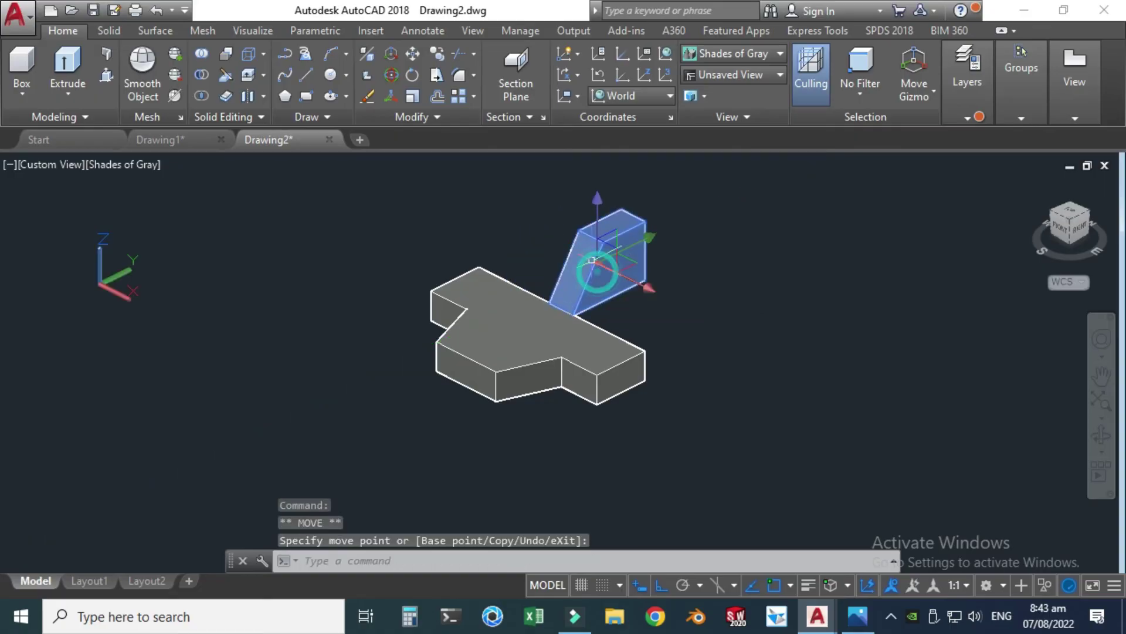
key("ctrl+z")
left_click(452, 203)
key("Escape")
- Try moving the base along the X axis, away from the rib and its sketch outline
left_click(473, 303)
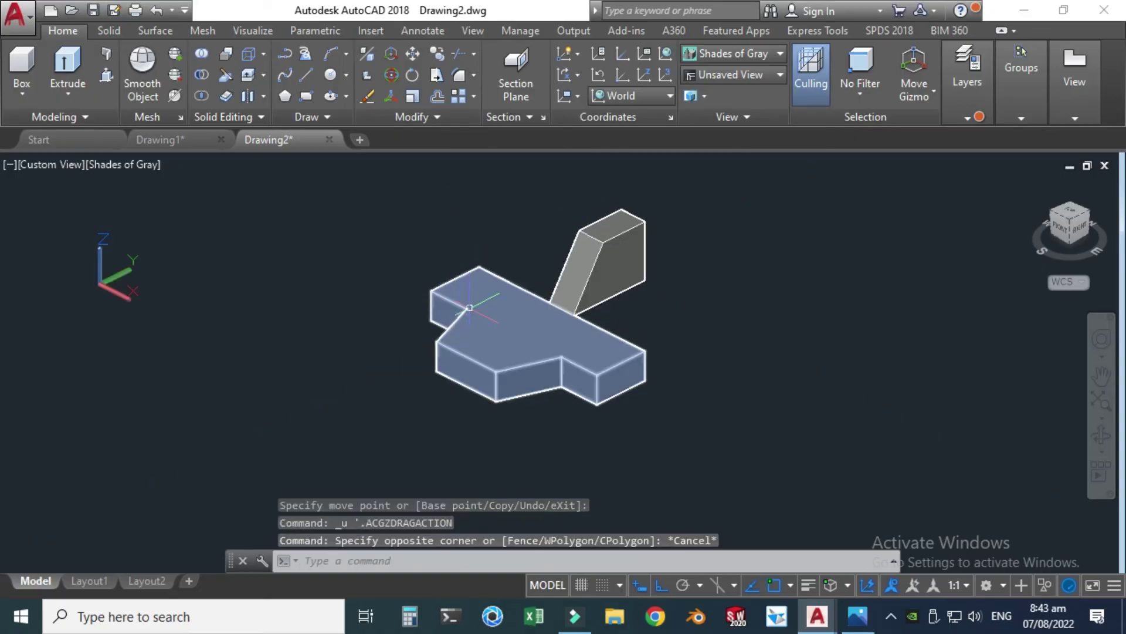
left_click(544, 346)
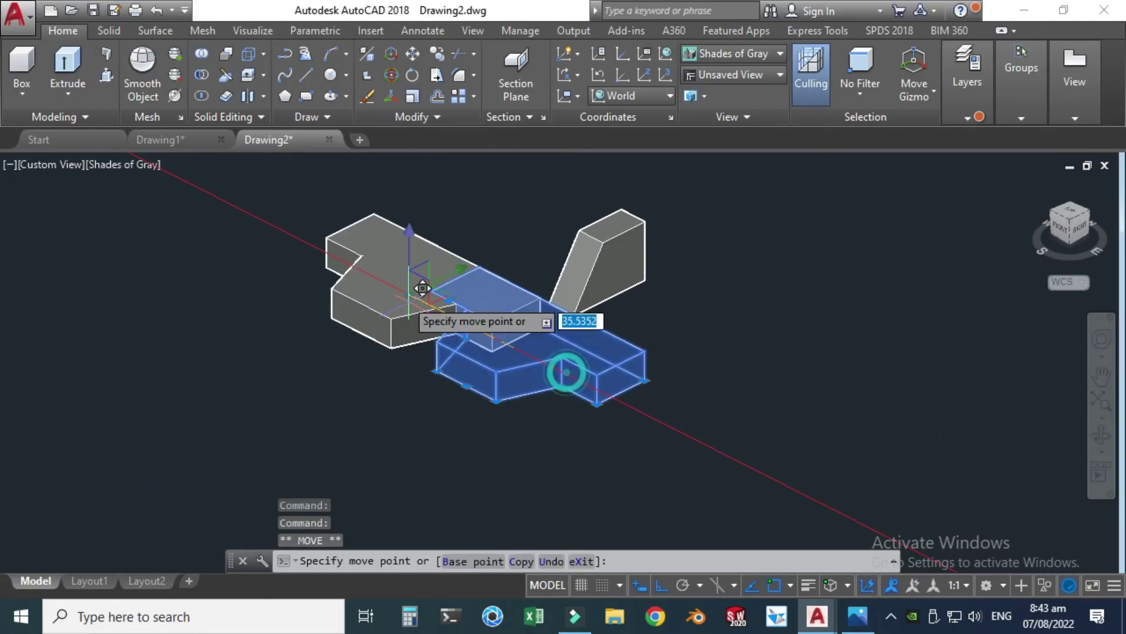
left_click(379, 271)
key("Escape")
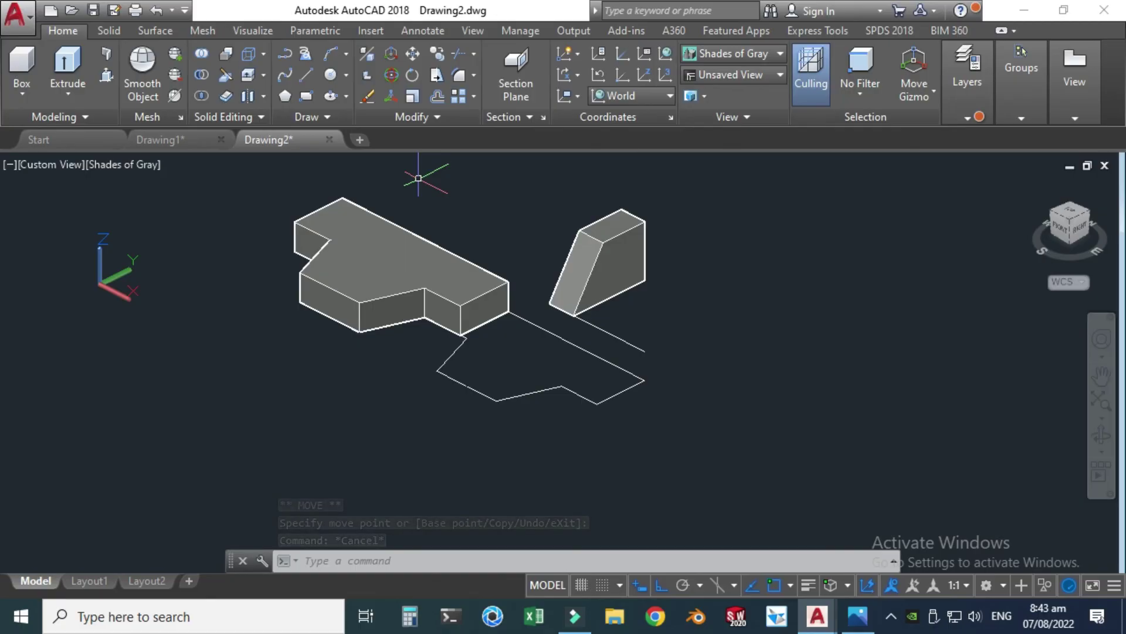
- Undo the base and rib moves to bring both solids back to their assembled positions
key("ctrl+z")
key("ctrl+z")
key("ctrl+z")
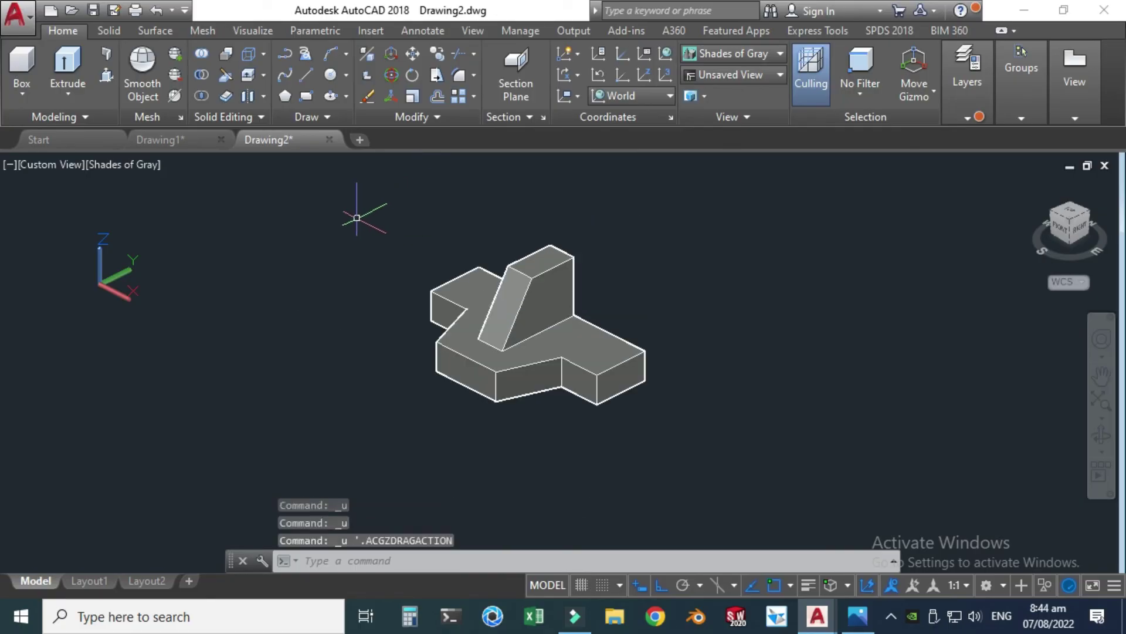
key("Escape")
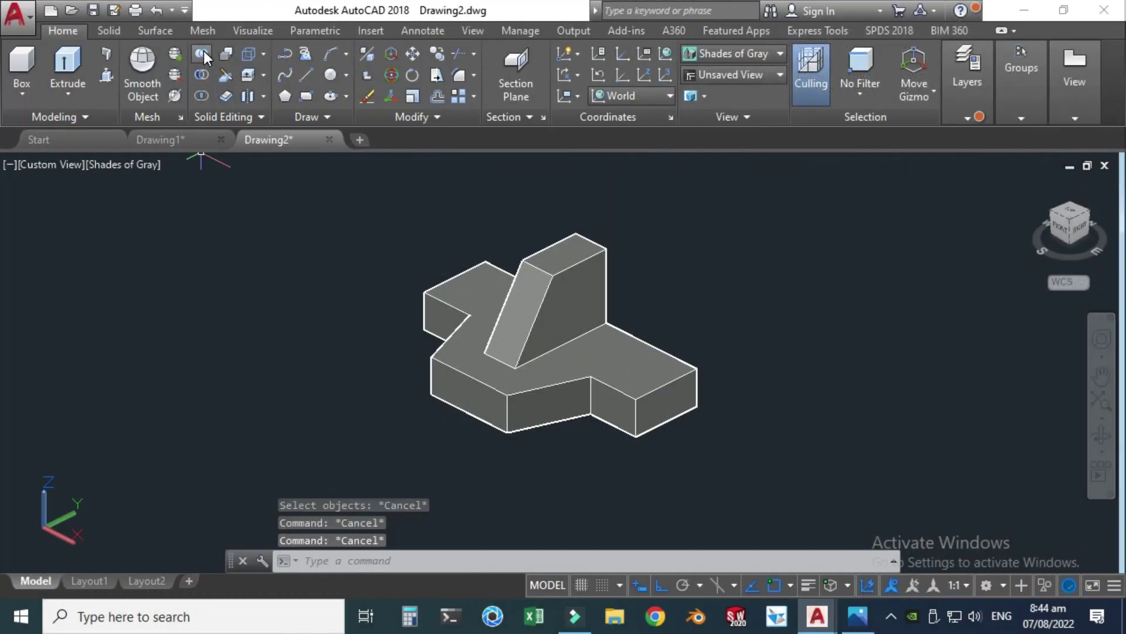
- Union the base and the upright rib into a single solid
left_click(202, 53)
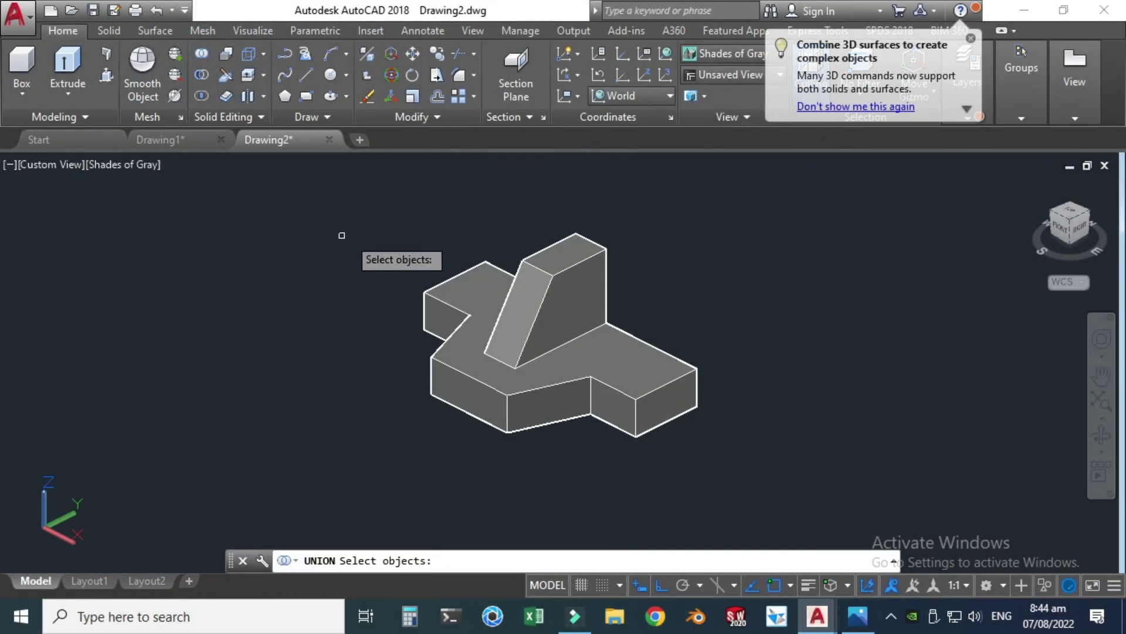
left_click(622, 356)
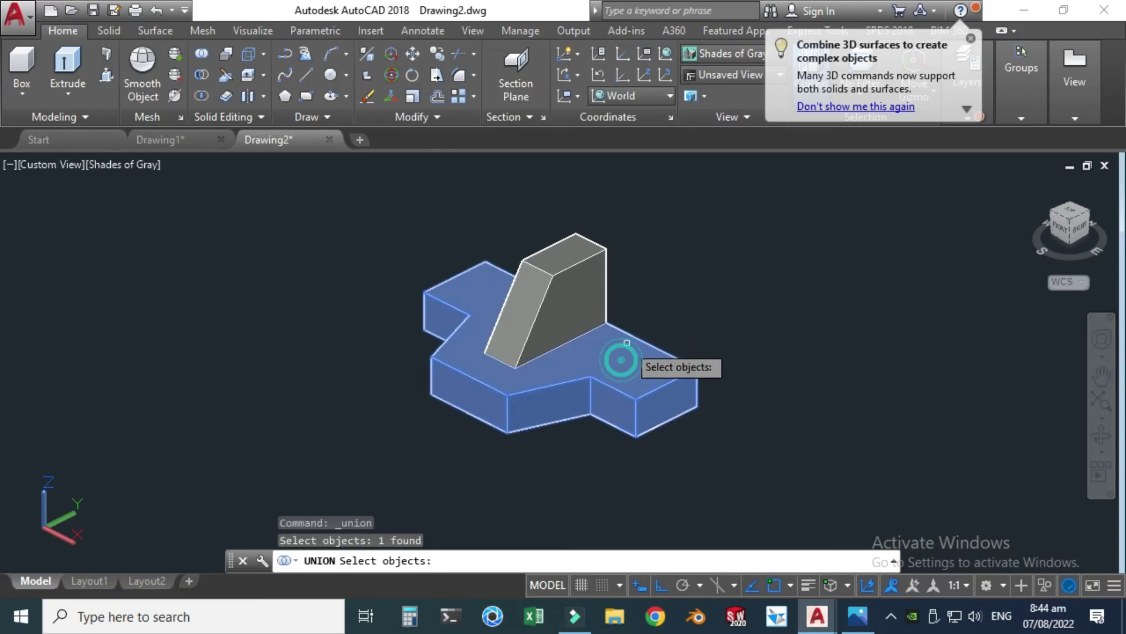
left_click(556, 283)
key("Return")
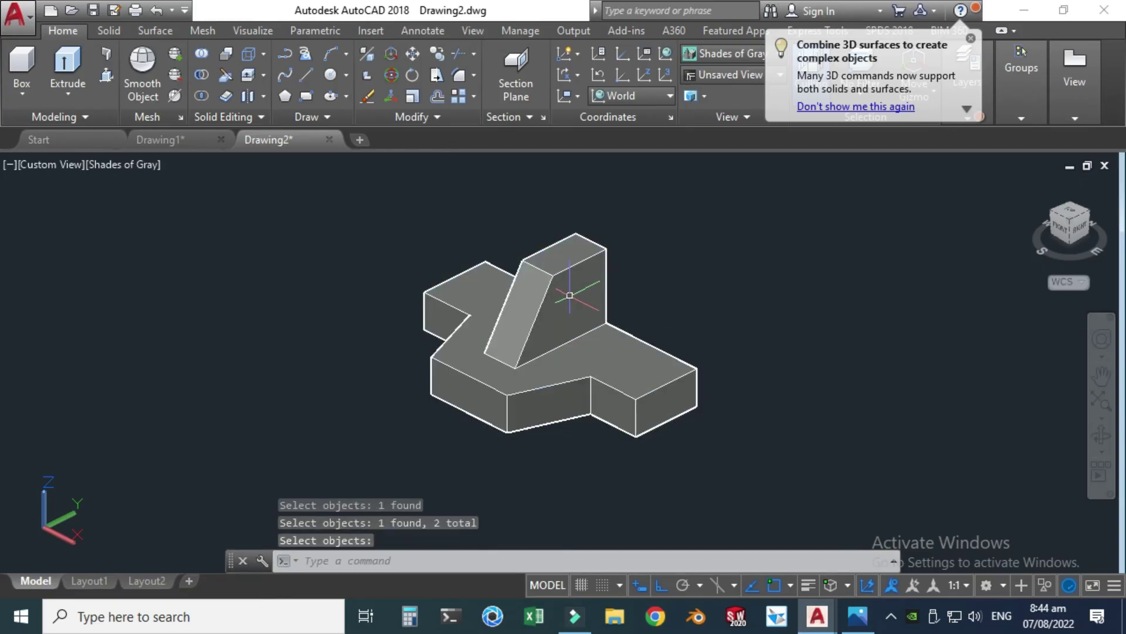
scroll(569, 295, "down", 1)
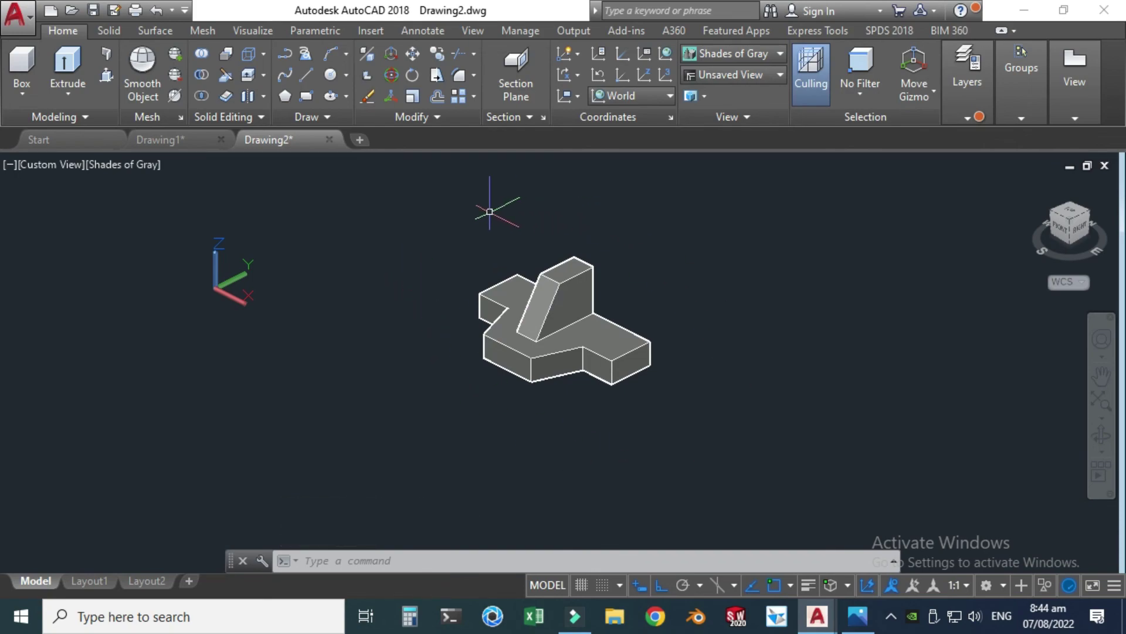
key("Escape")
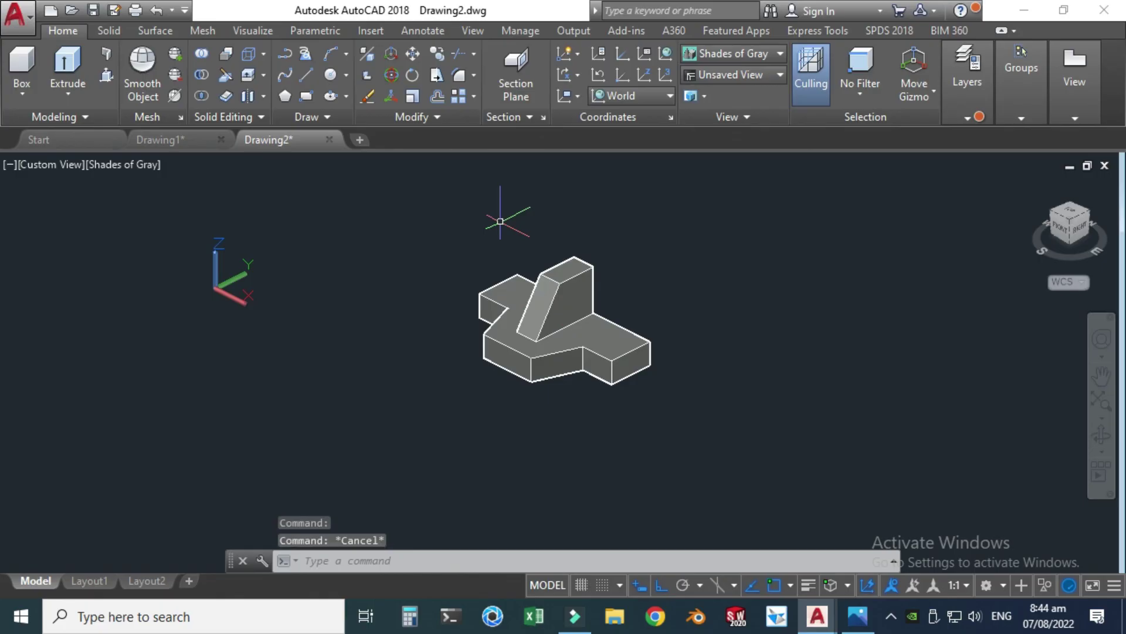
- Move the united solid along the Y axis, clear of the leftover sketch lines
left_click(625, 343)
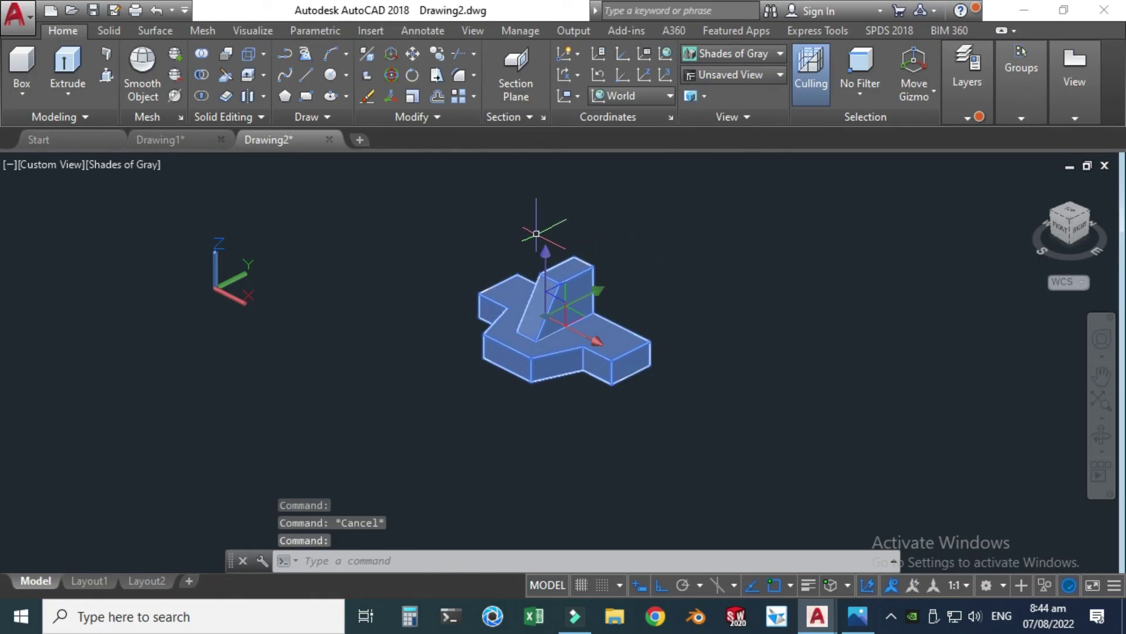
left_click(590, 296)
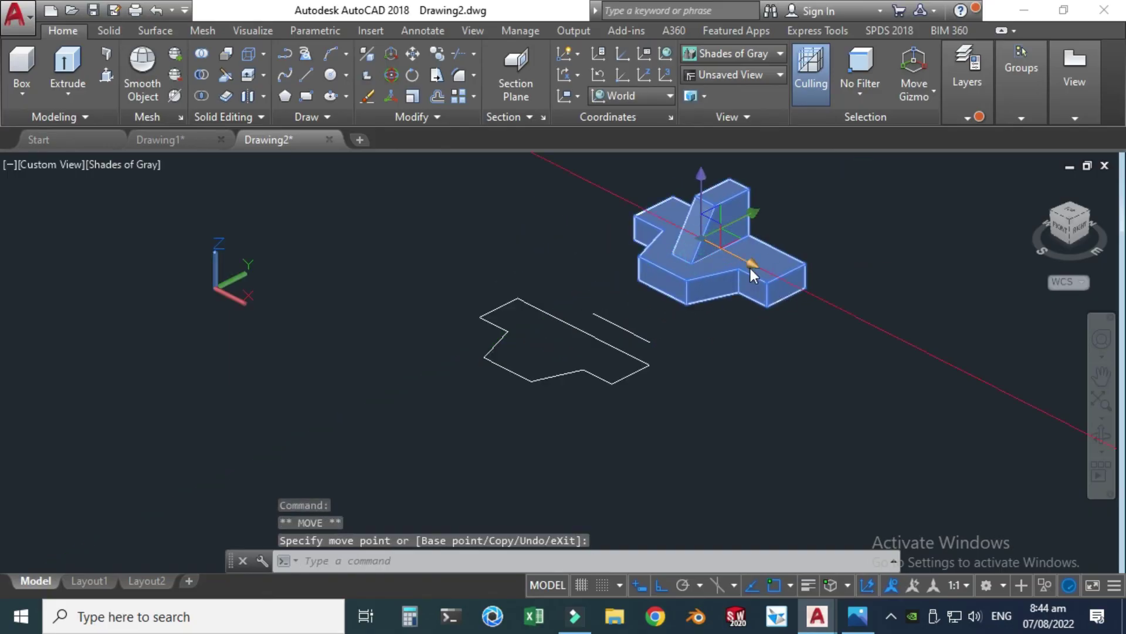
key("Escape")
key("Escape")
scroll(552, 328, "up", 2)
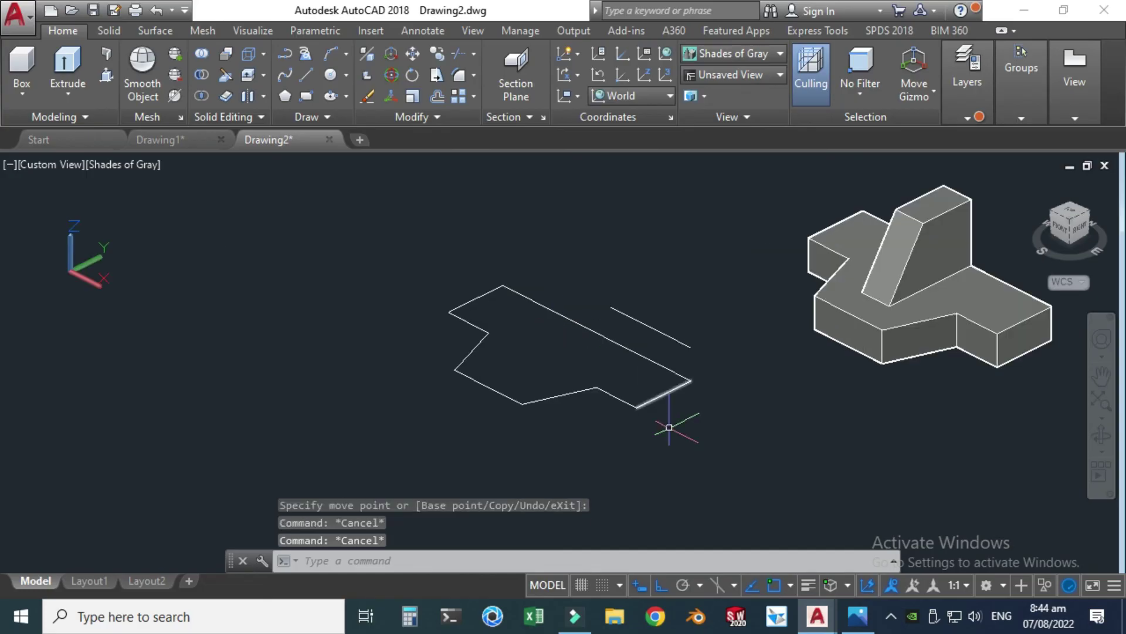
- Delete the leftover base outline and the separate construction line beside it
left_click(377, 226)
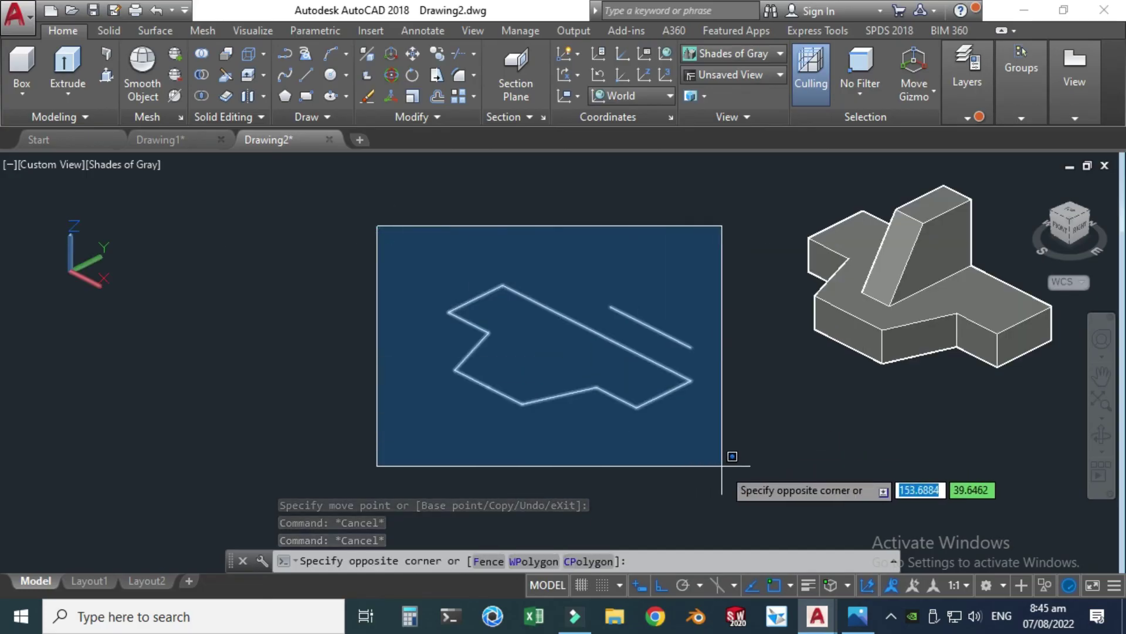
left_click(722, 466)
key("Delete")
- Orbit around the united solid and compare it with the dimensioned views in the reference image Autocad.PNG
mouse_move(696, 447)
middle_mouse_down("shift")
mouse_move(878, 262)
mouse_move(770, 221)
middle_mouse_up("shift")
left_click_drag(861, 268, 908, 342)
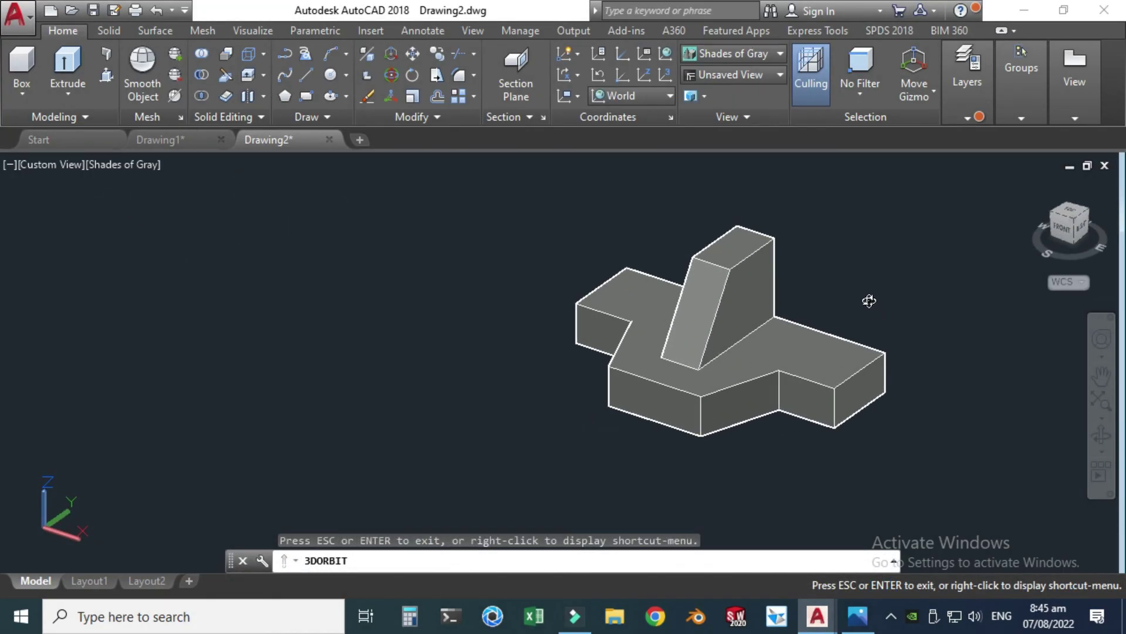
left_click(863, 622)
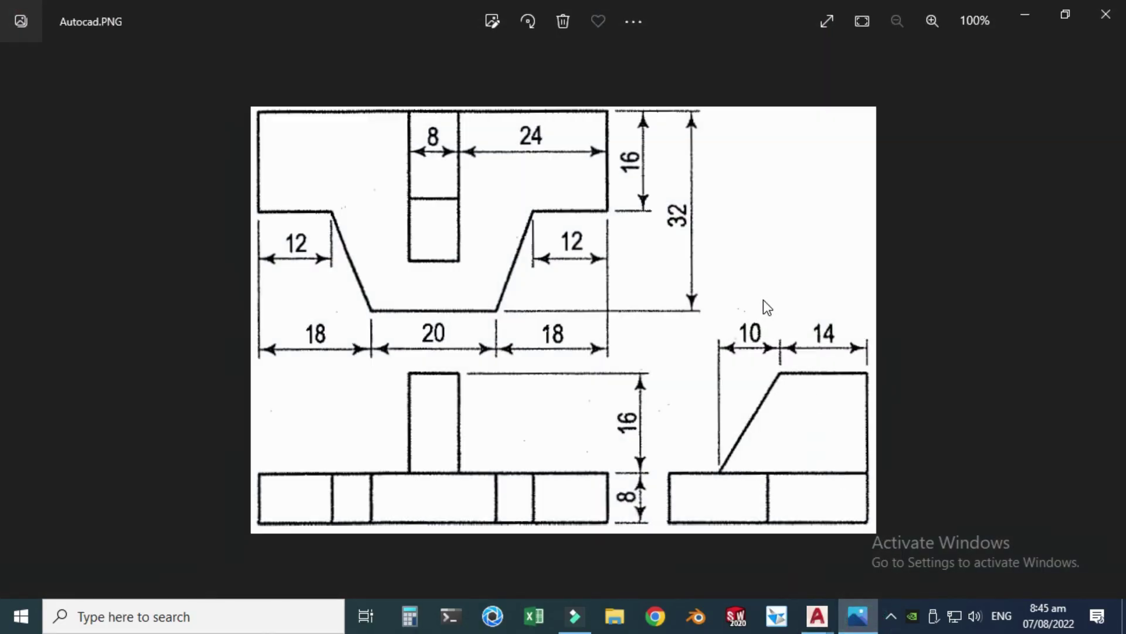
left_click(859, 620)
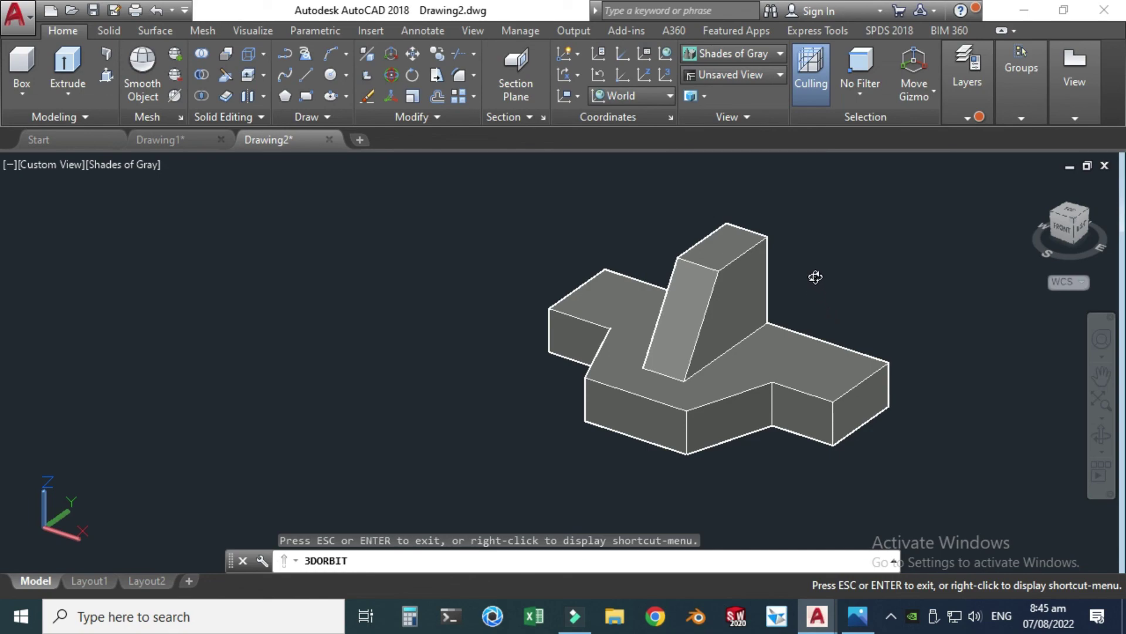
mouse_move(816, 277)
left_mouse_down()
mouse_move(877, 307)
mouse_move(956, 249)
mouse_move(862, 231)
mouse_move(842, 299)
mouse_move(704, 264)
mouse_move(618, 221)
mouse_move(586, 173)
mouse_move(683, 245)
mouse_move(794, 284)
mouse_move(817, 288)
mouse_move(817, 277)
left_mouse_up()
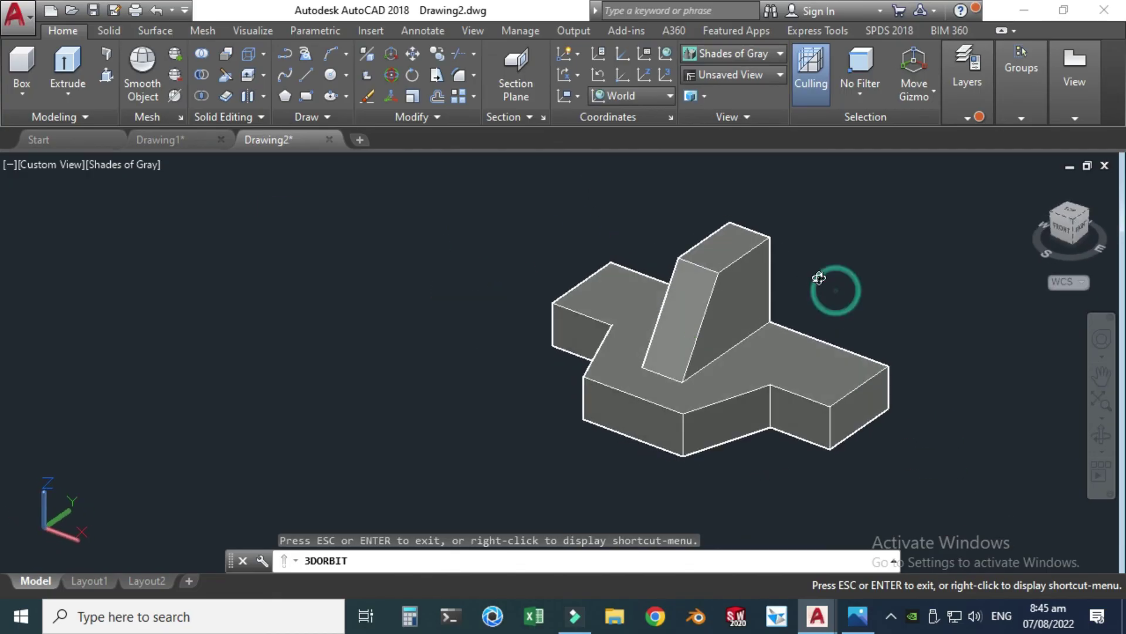